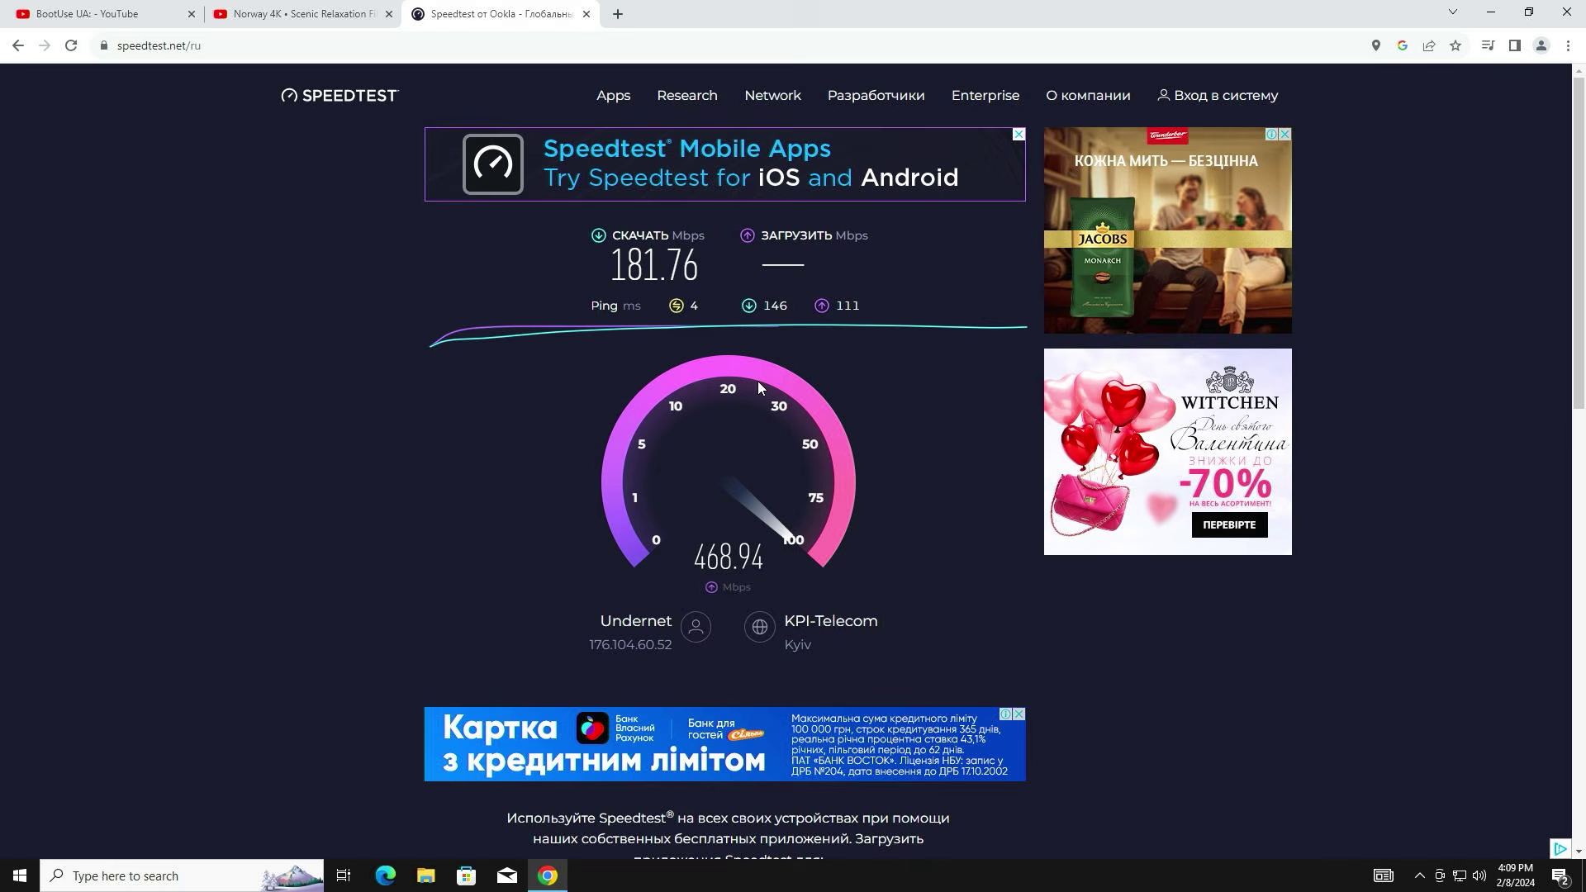
Step: Search the web for "cwnsor net" in the YouTube channel's tab and open the Цензор.НЕТ homepage
key(ctrl+1)
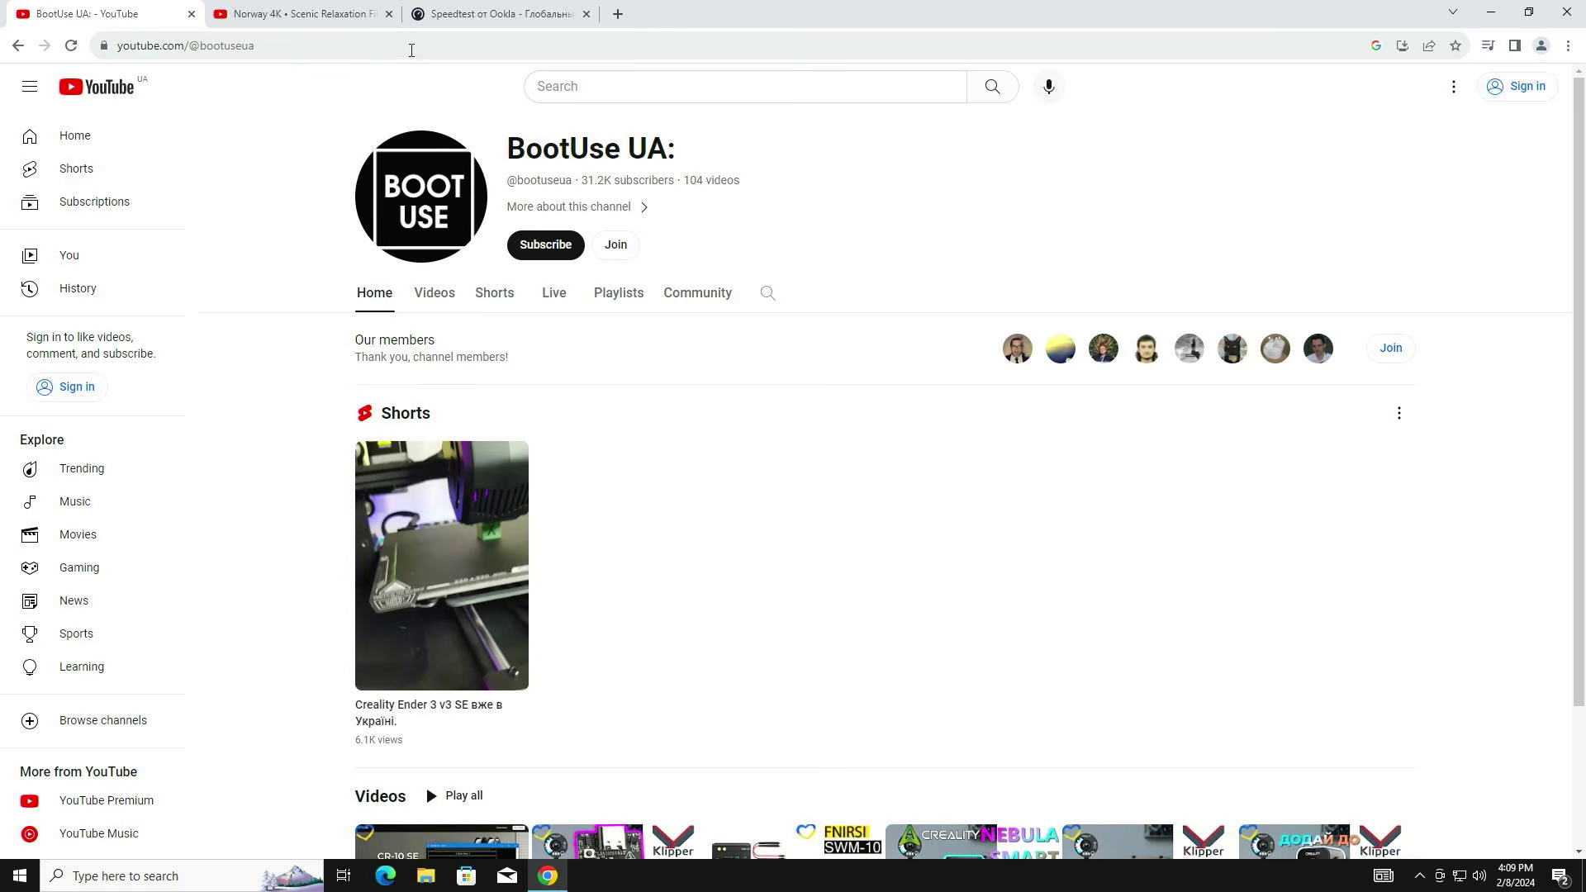
click(411, 45)
text(cw)
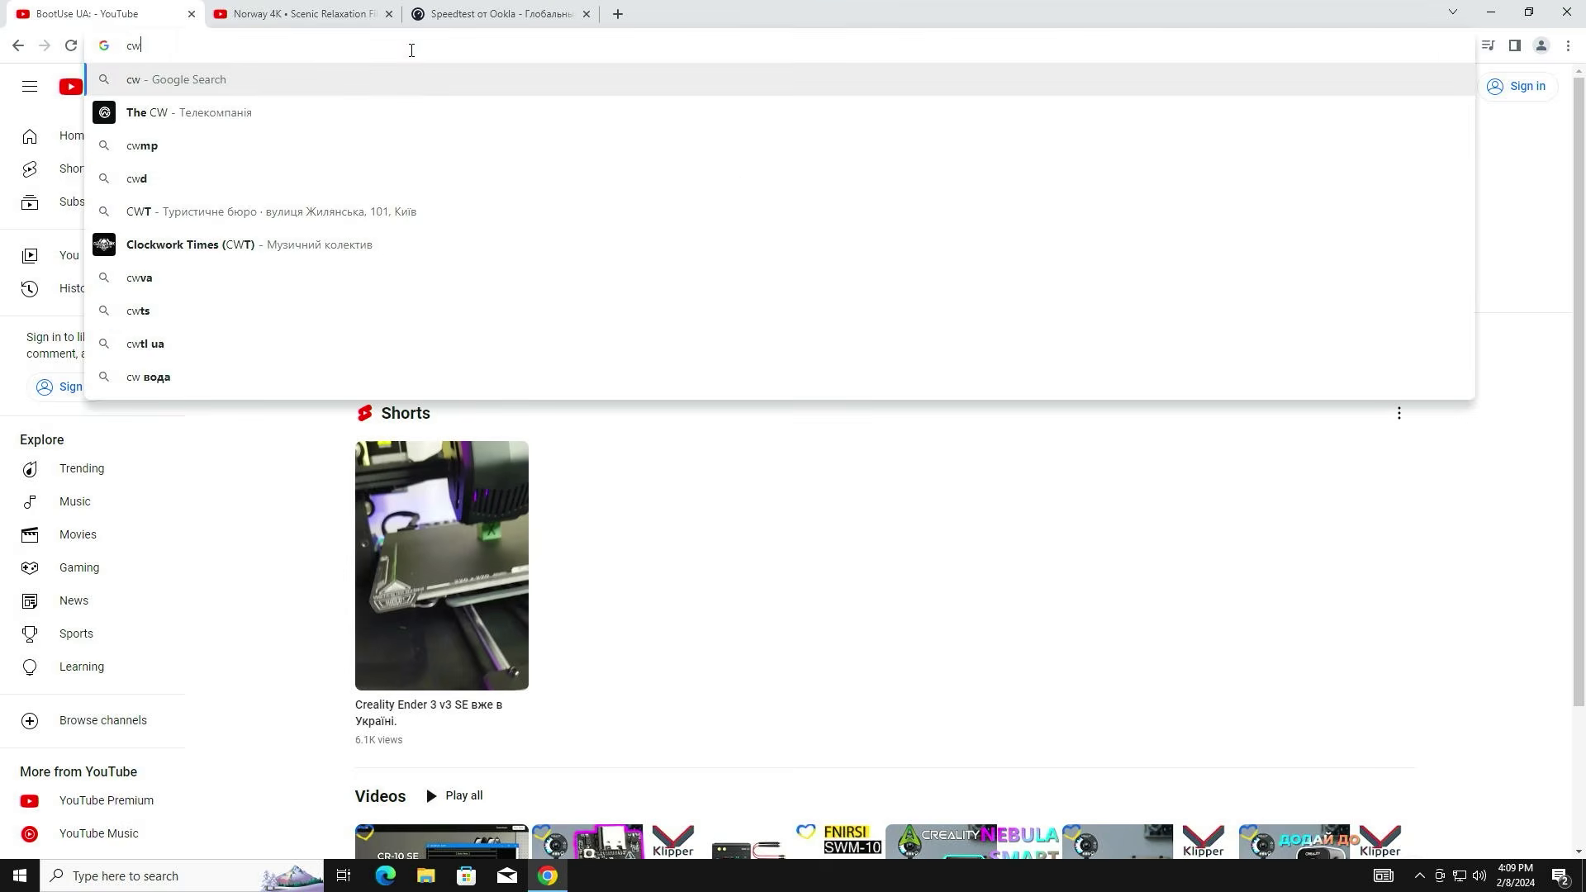
text(nsor net)
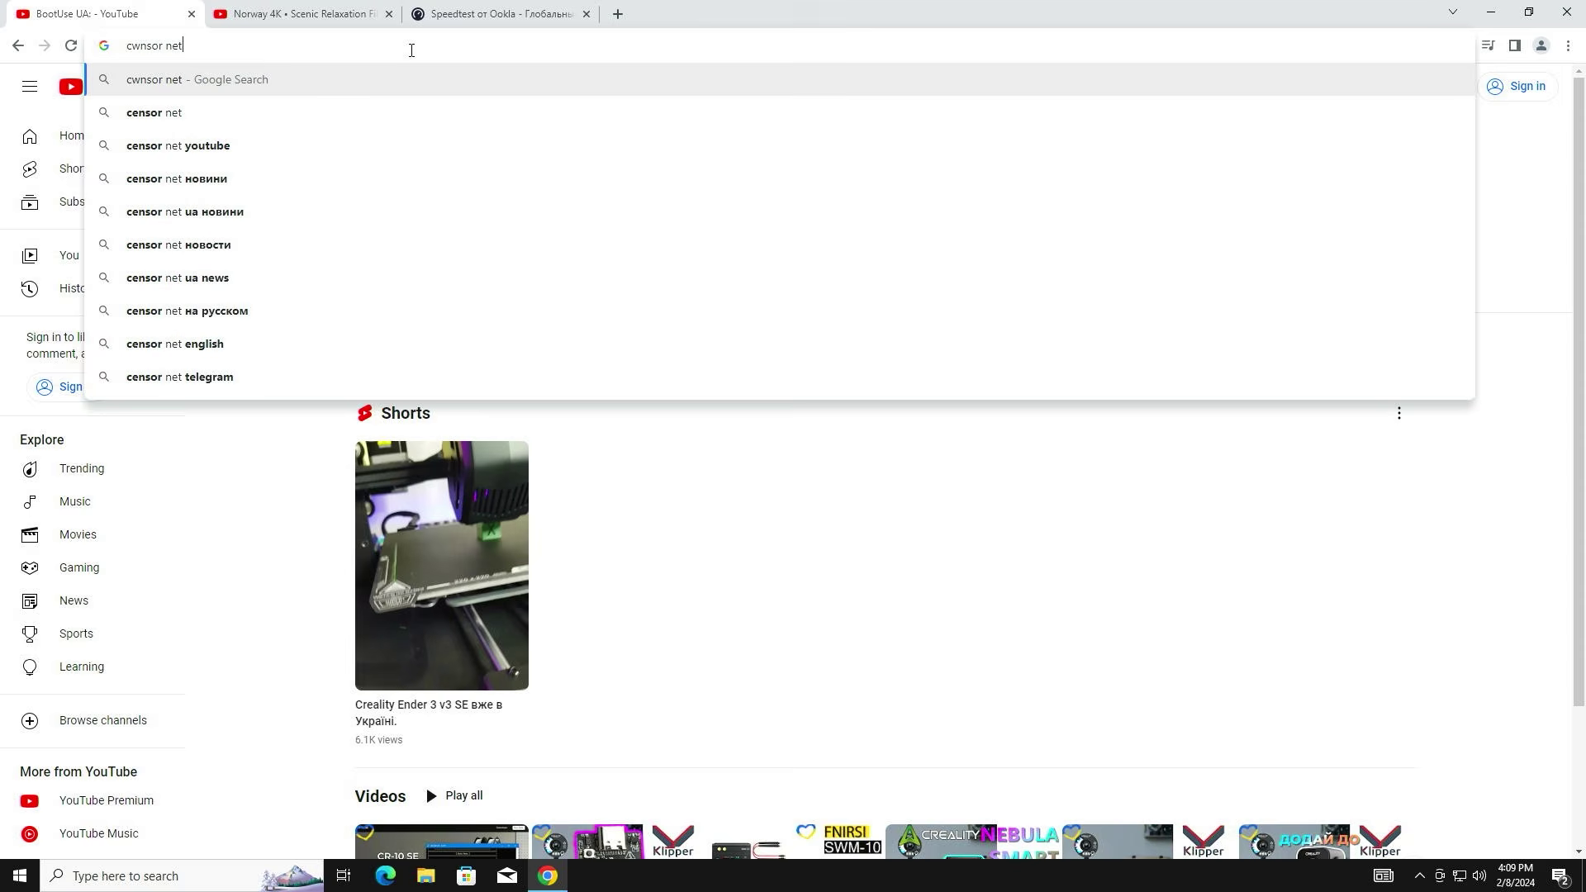
key(Return)
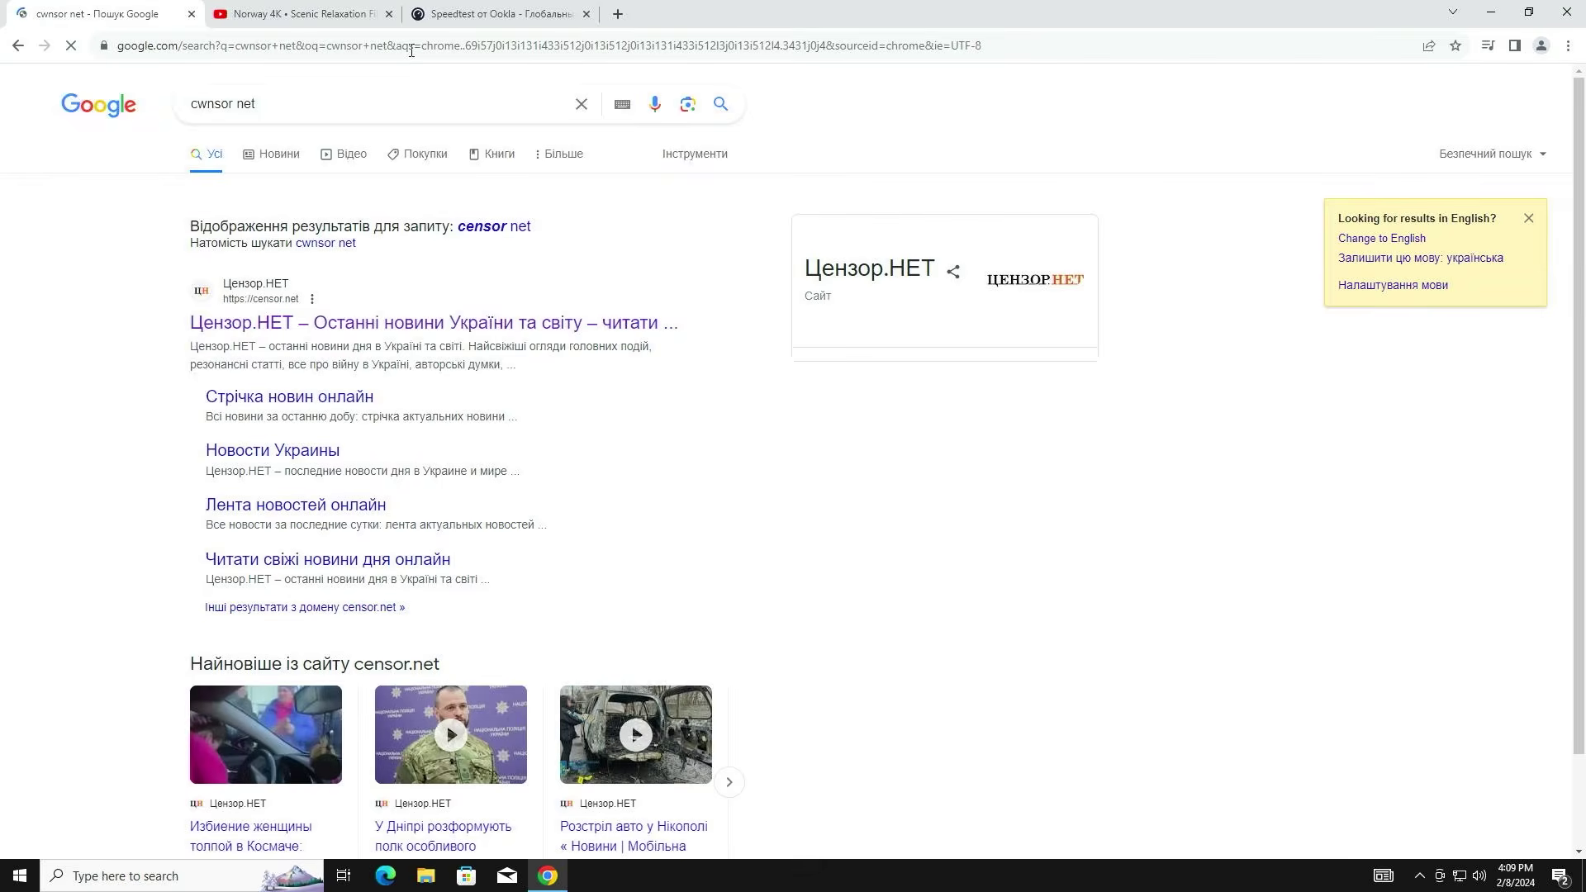
click(451, 322)
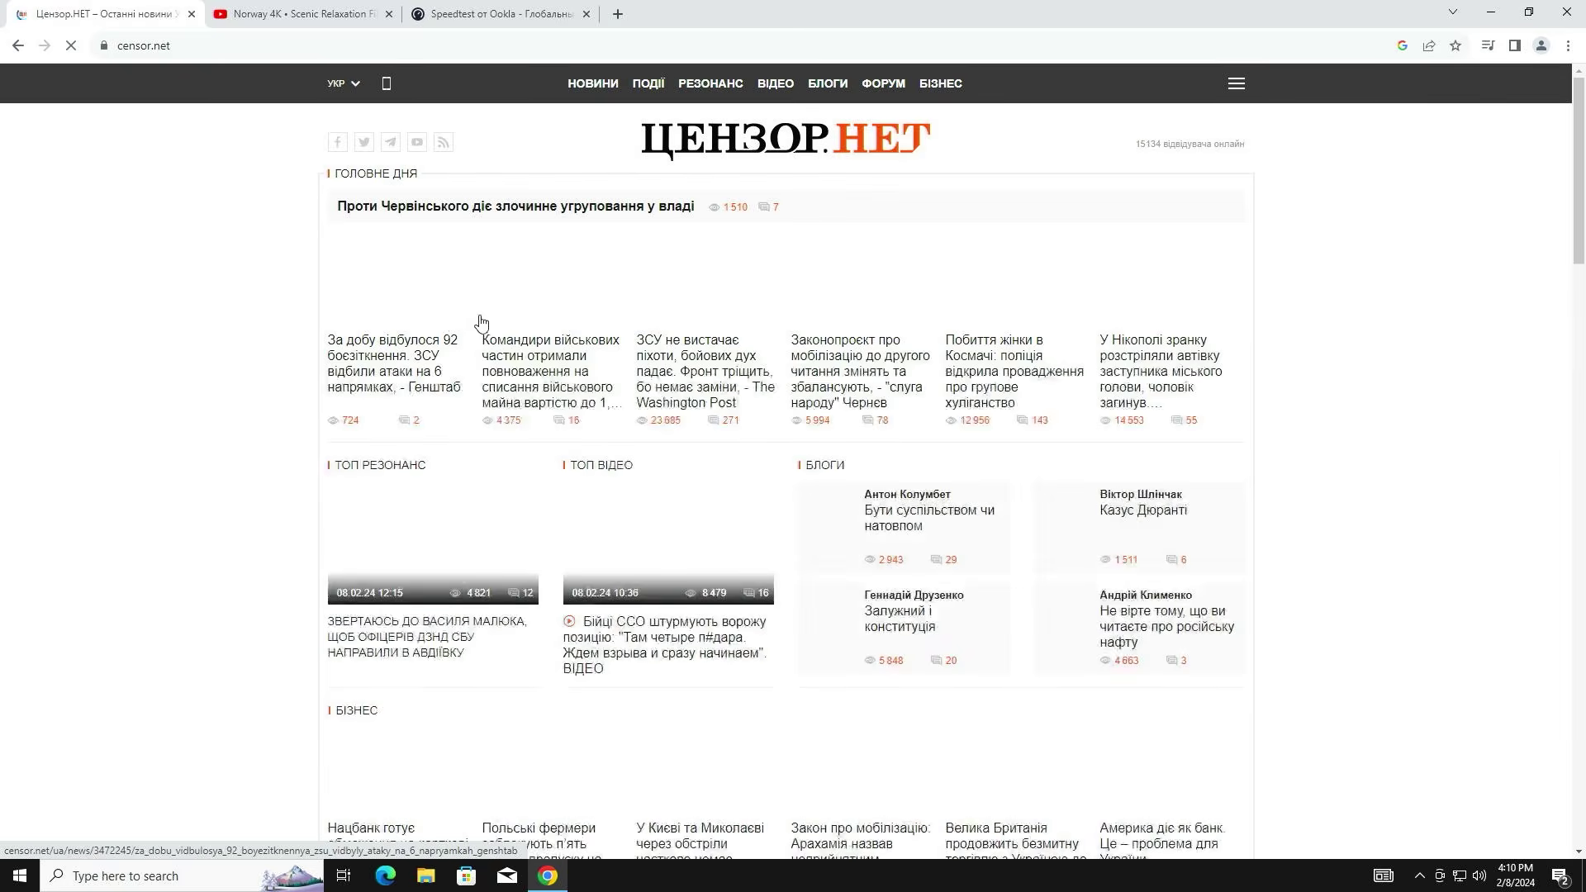
Step: Browse the Цензор.НЕТ news feed, view the article about Poles not fully blocking the border, and return to the feed
scroll(744, 472, down, 5)
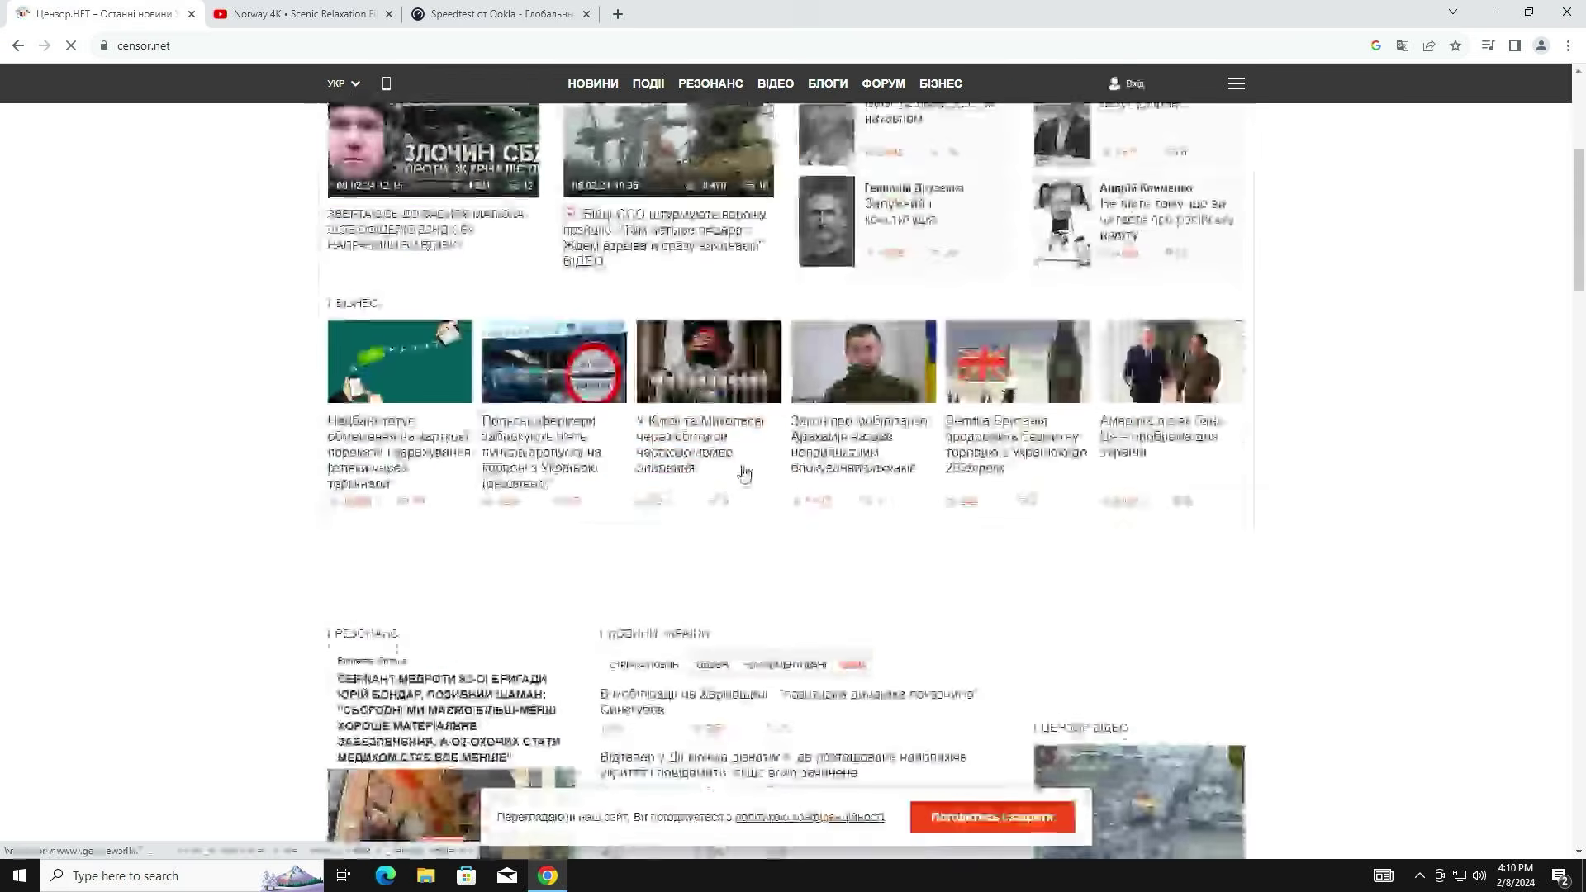
scroll(744, 473, down, 4)
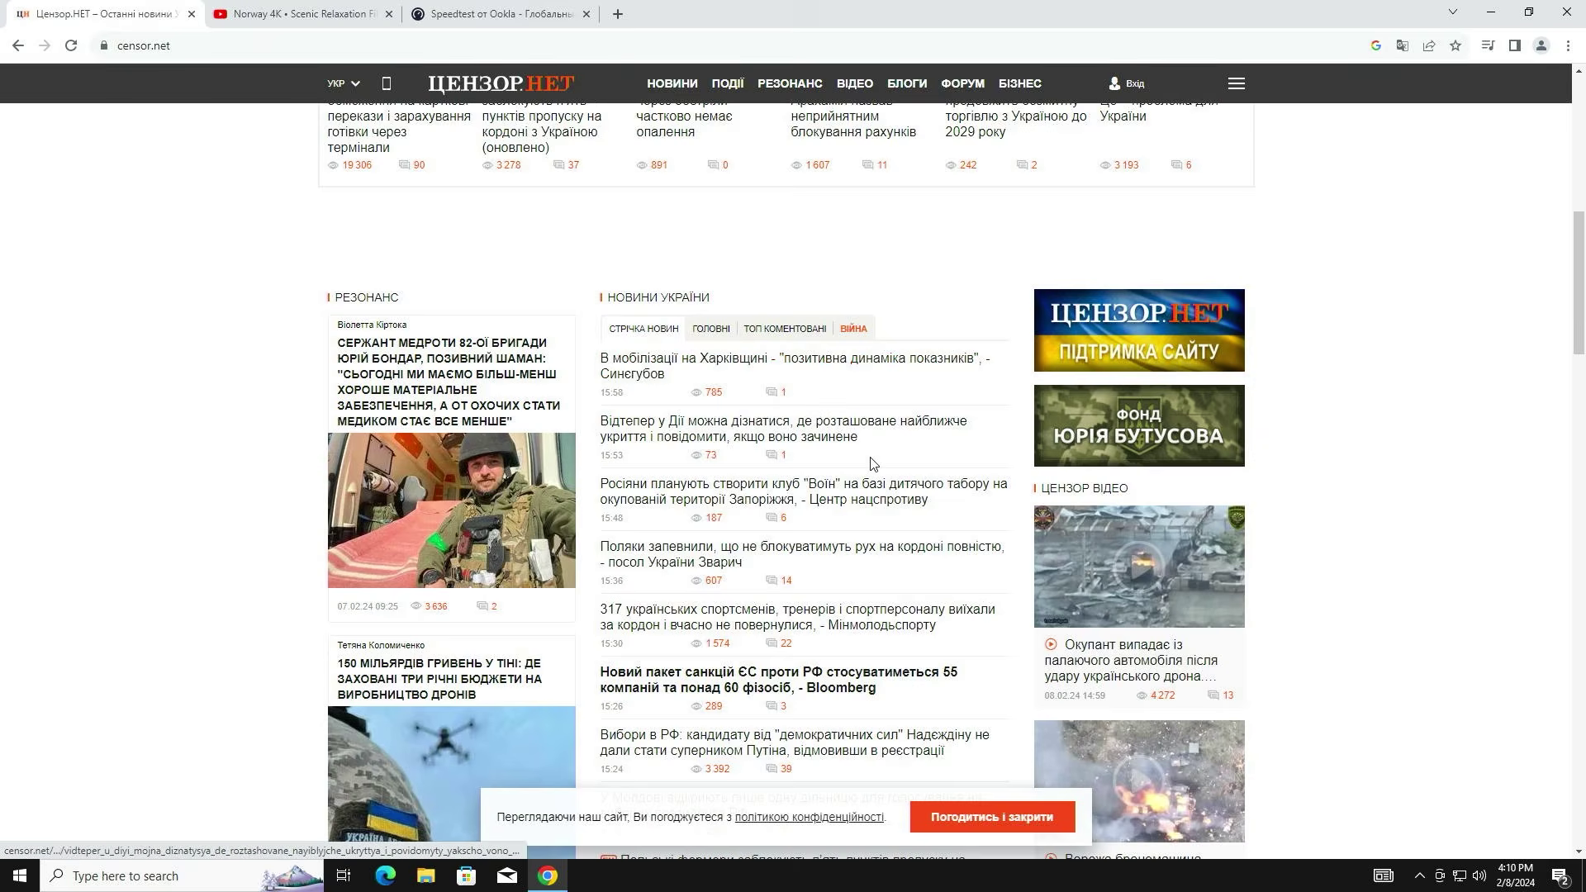
scroll(868, 459, down, 1)
scroll(872, 463, down, 3)
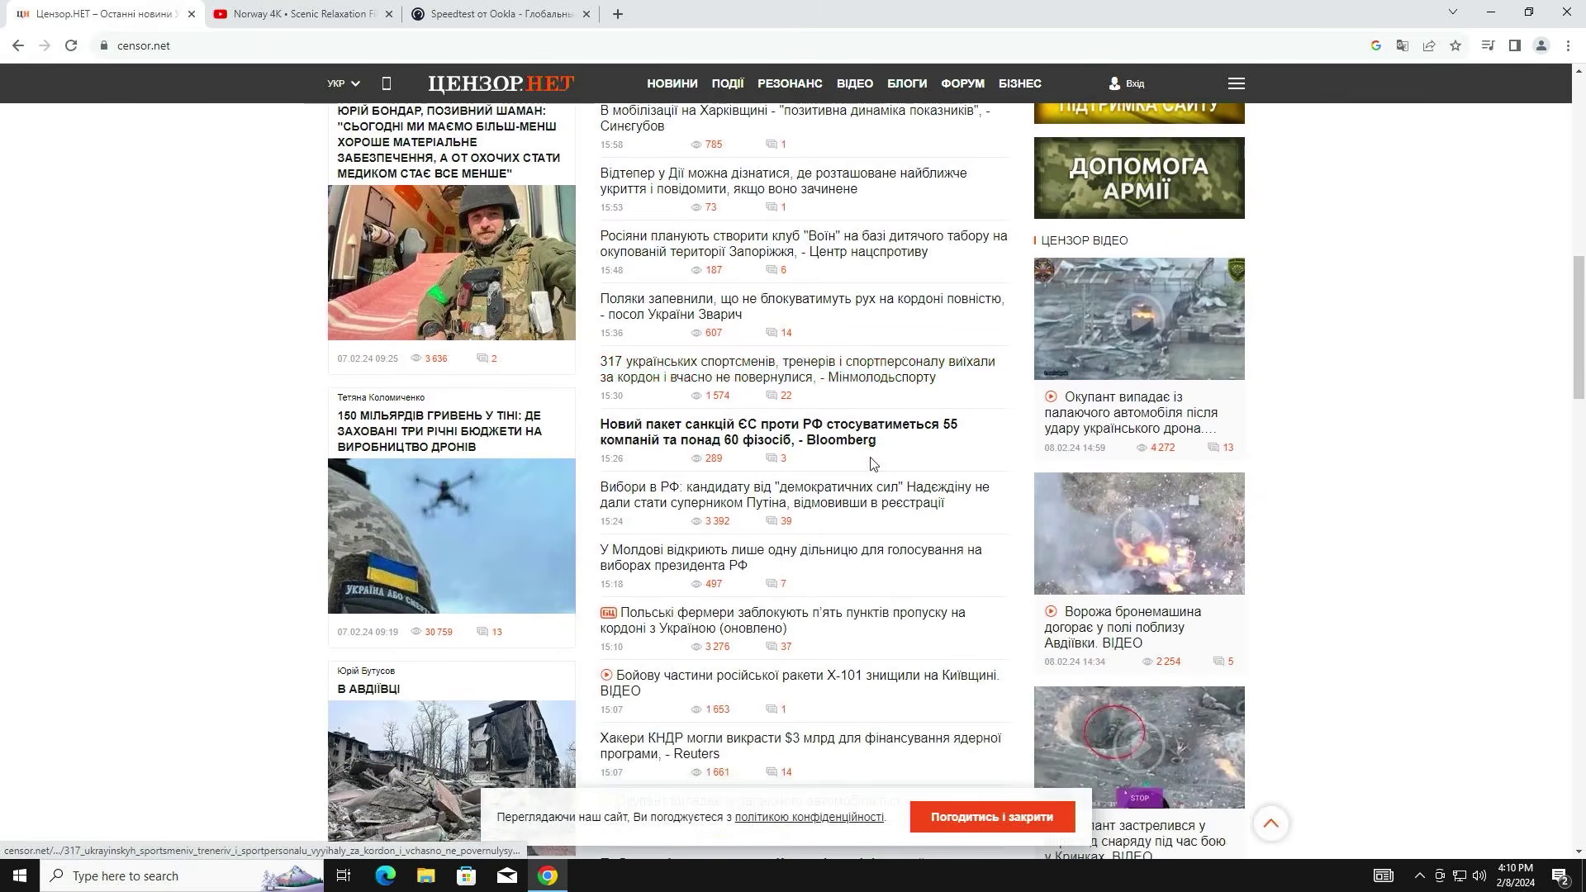
click(839, 308)
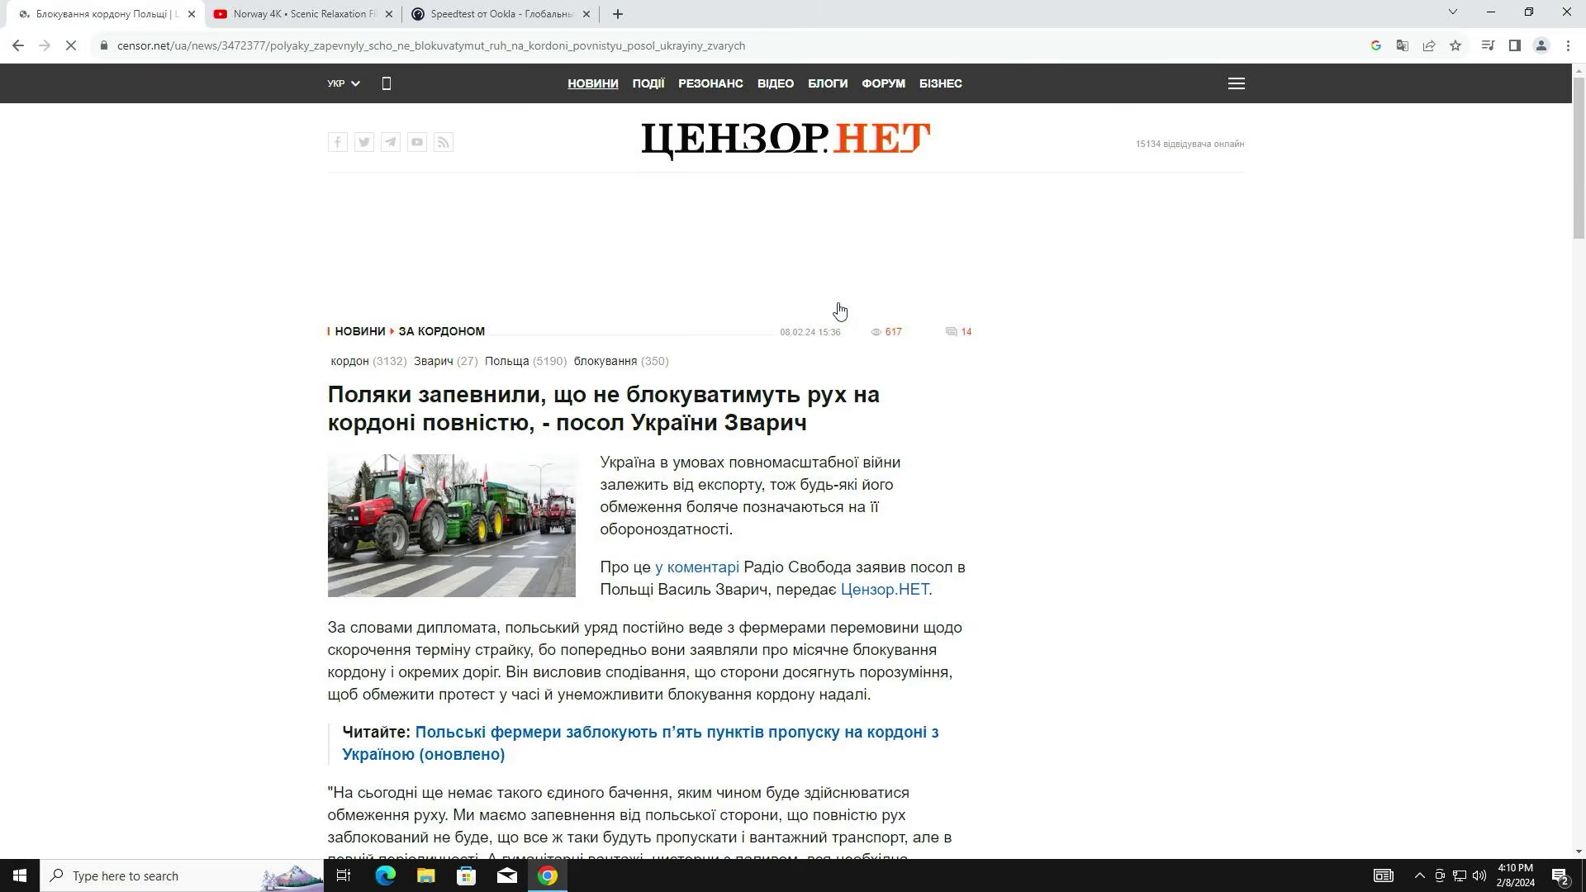
click(17, 47)
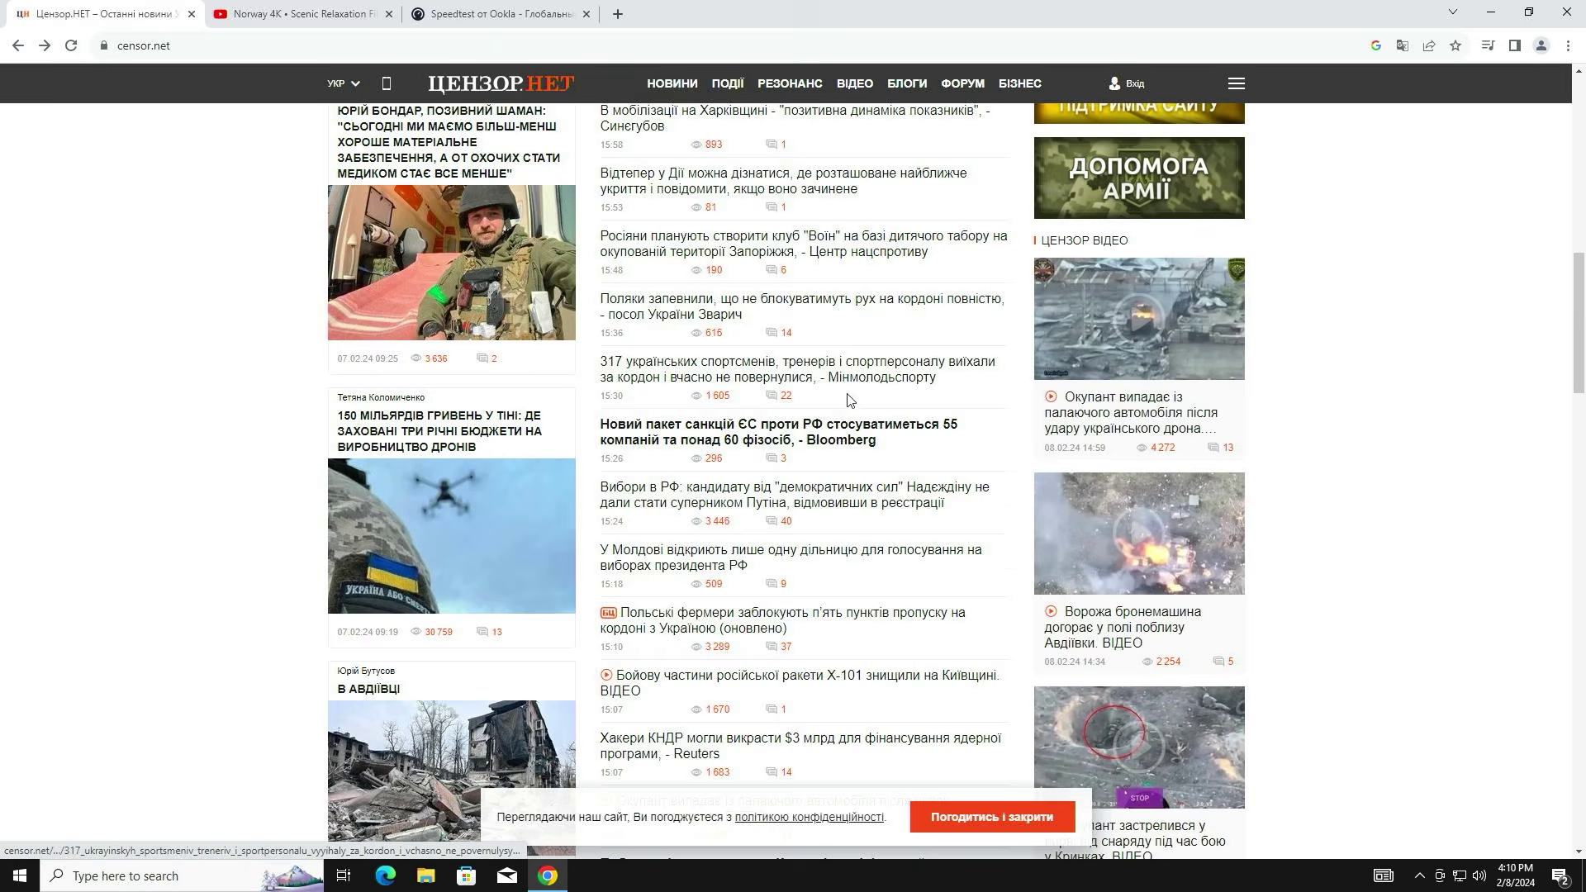
scroll(886, 517, down, 3)
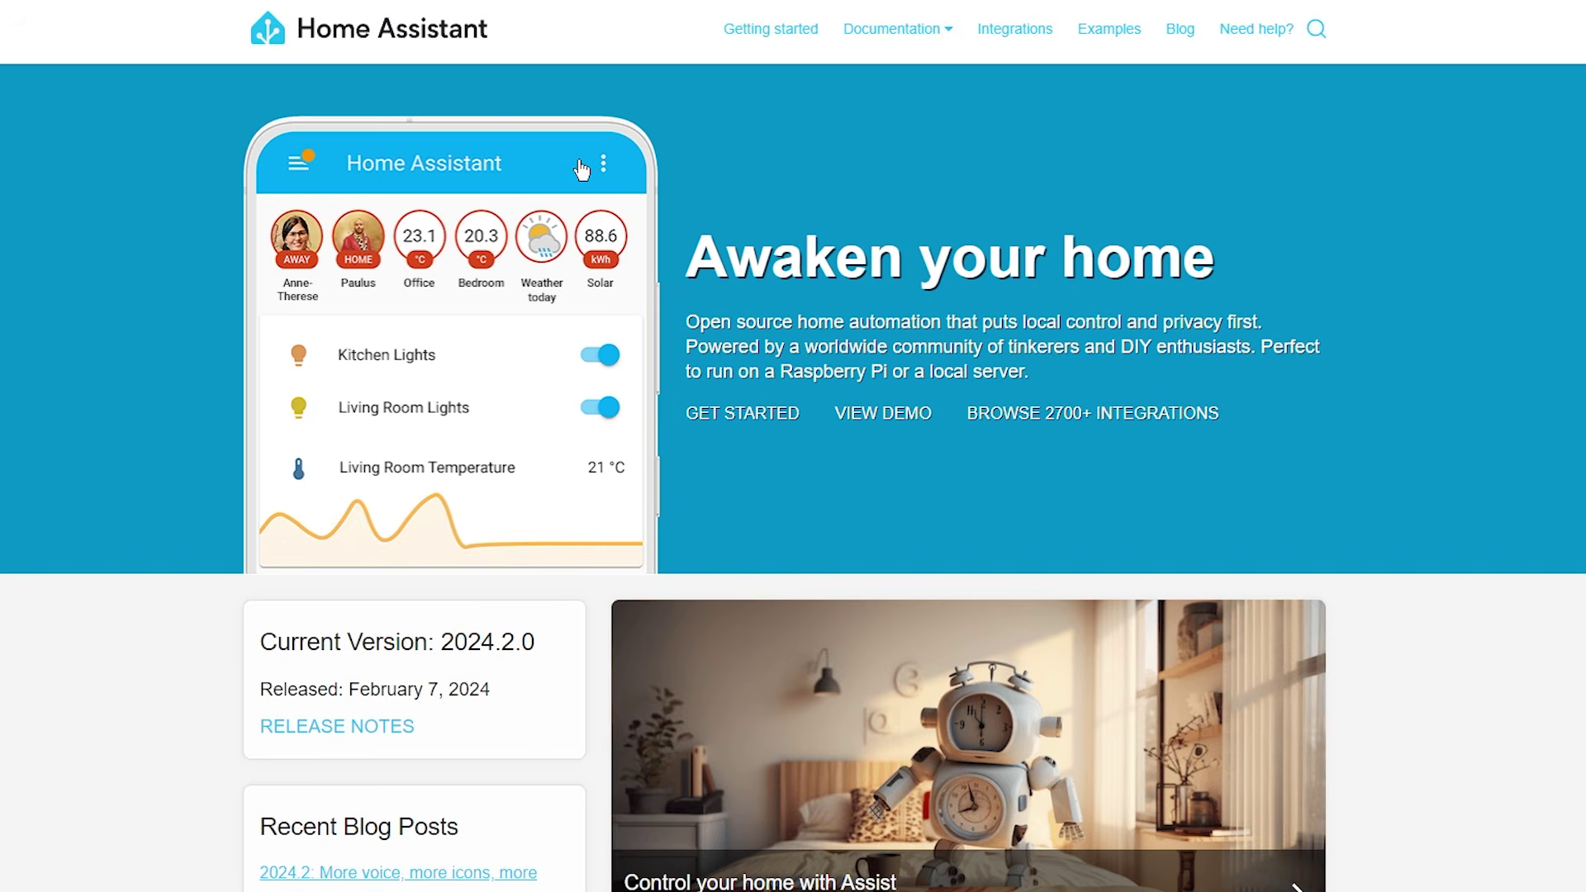
Step: Open the Installation documentation on the Home Assistant website and jump to the macOS installation section
scroll(494, 627, down, 3)
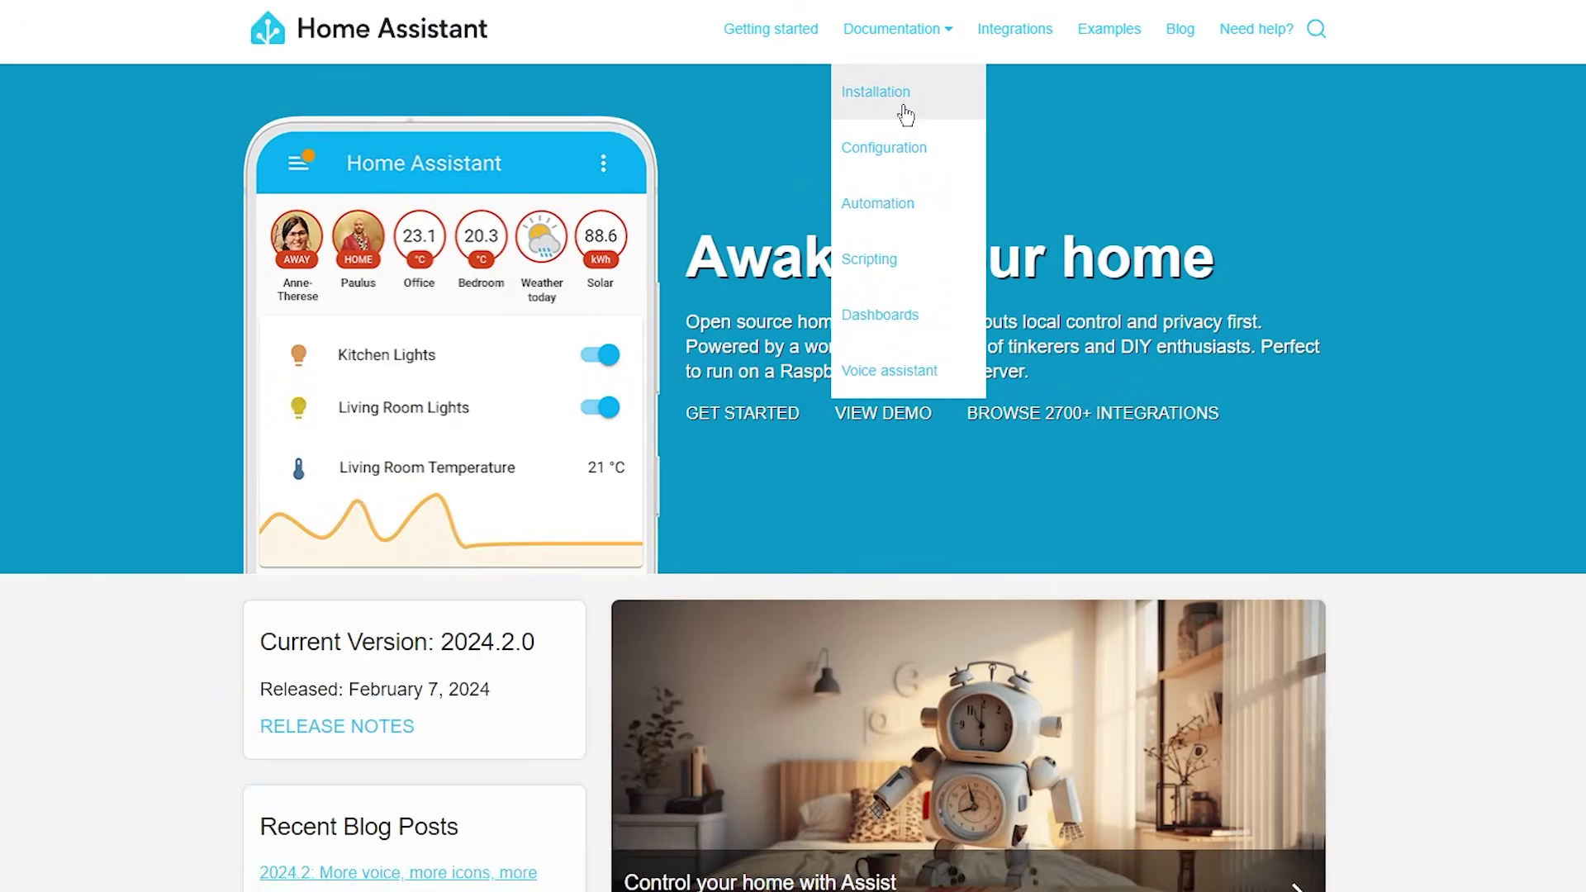
click(900, 106)
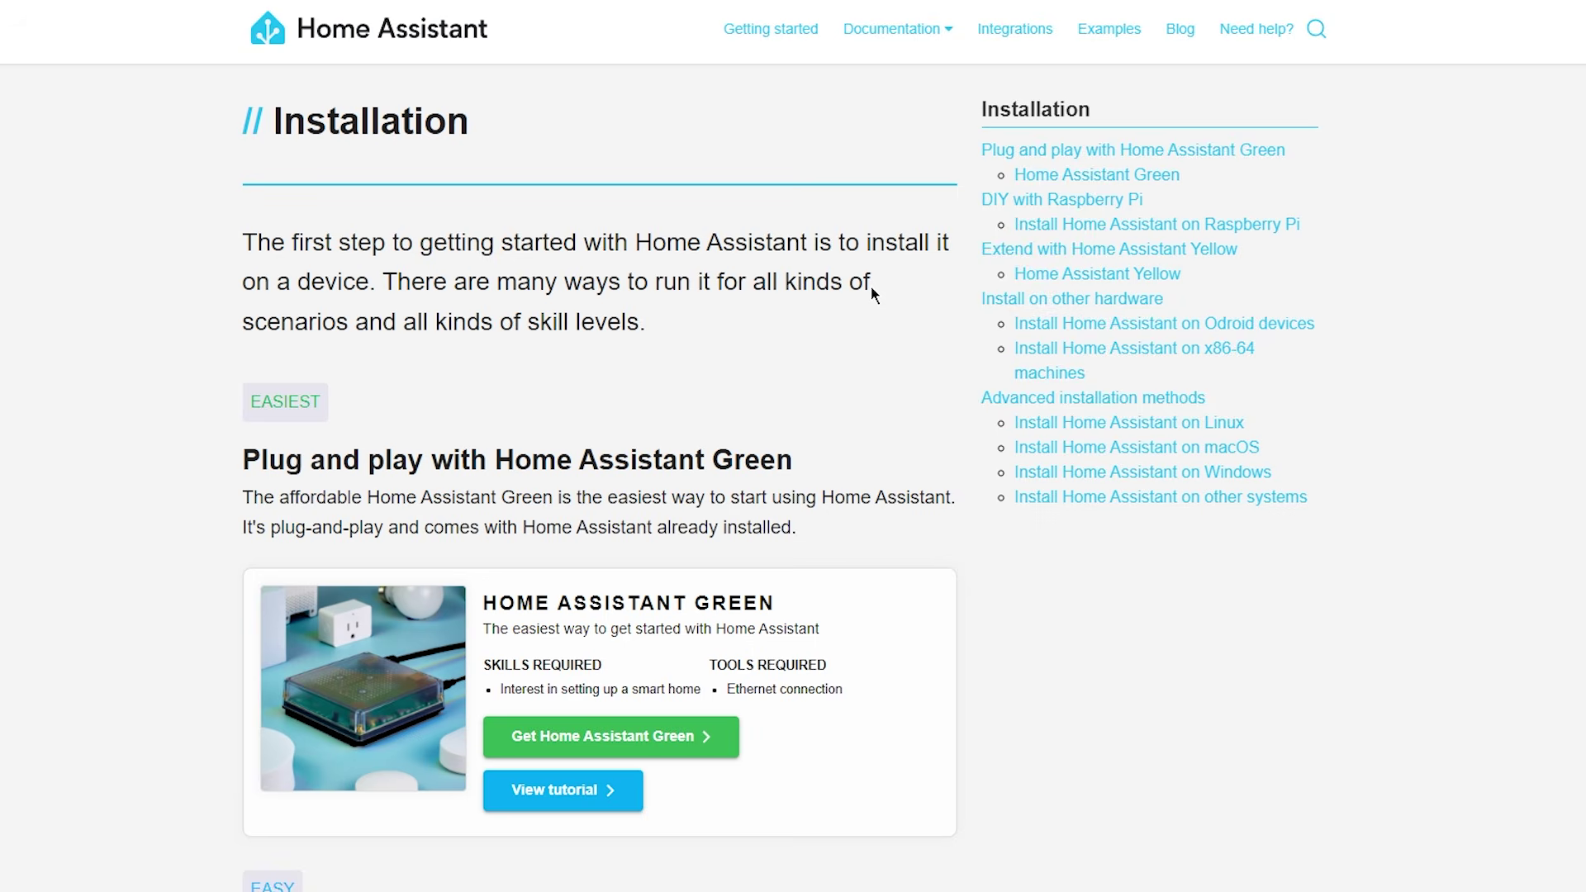
click(1136, 447)
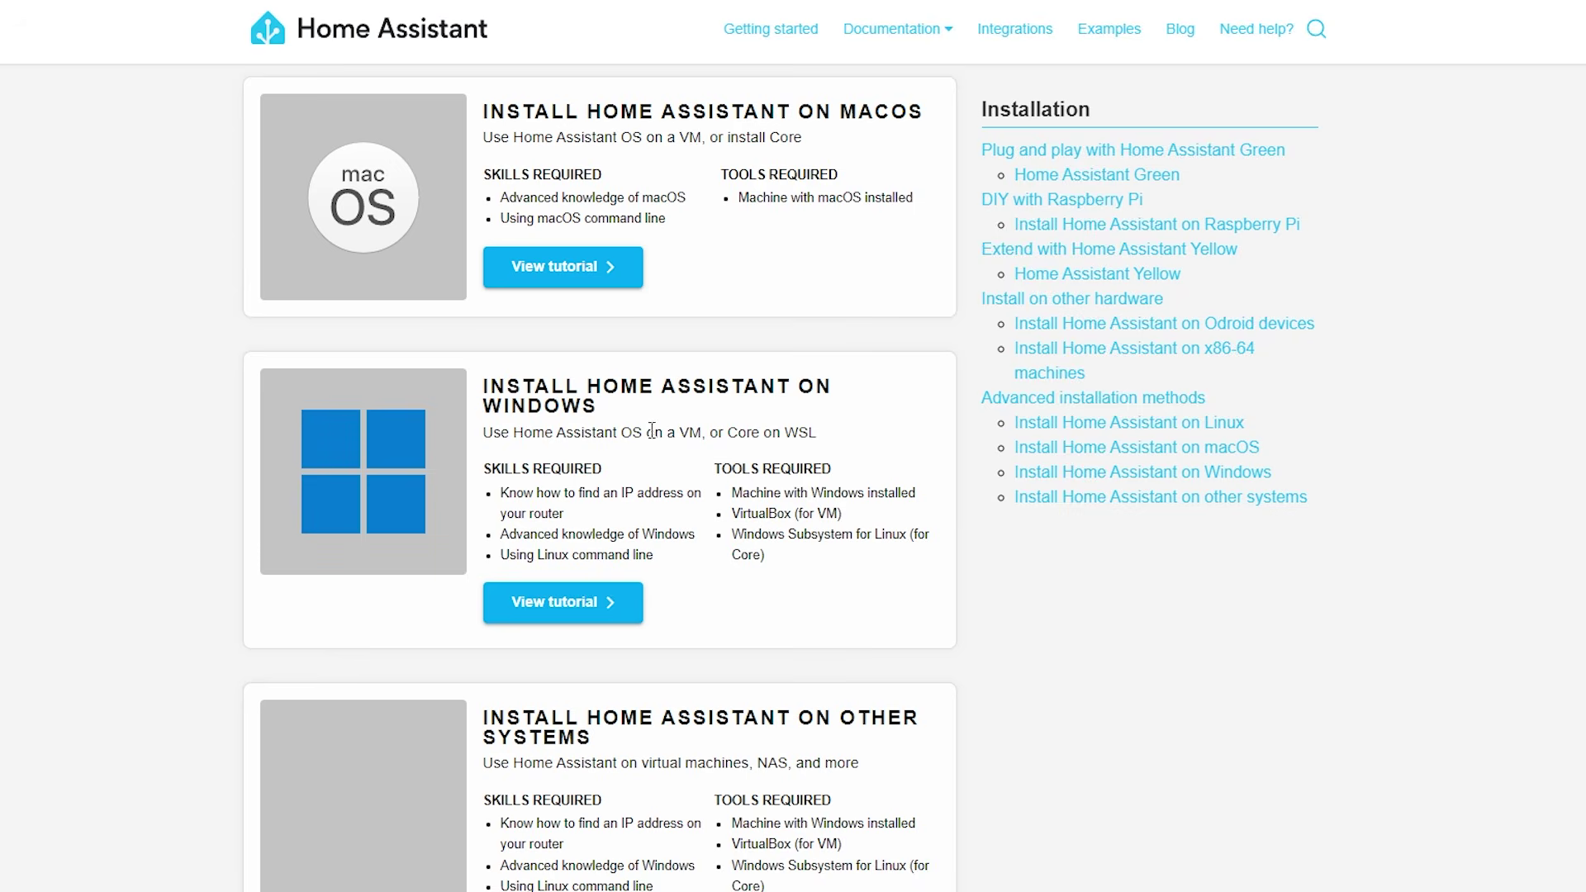
Step: Highlight HA OS in the installation method comparison table and open the tutorial for x86-64 machines
scroll(696, 441, down, 10)
triple_click(507, 184)
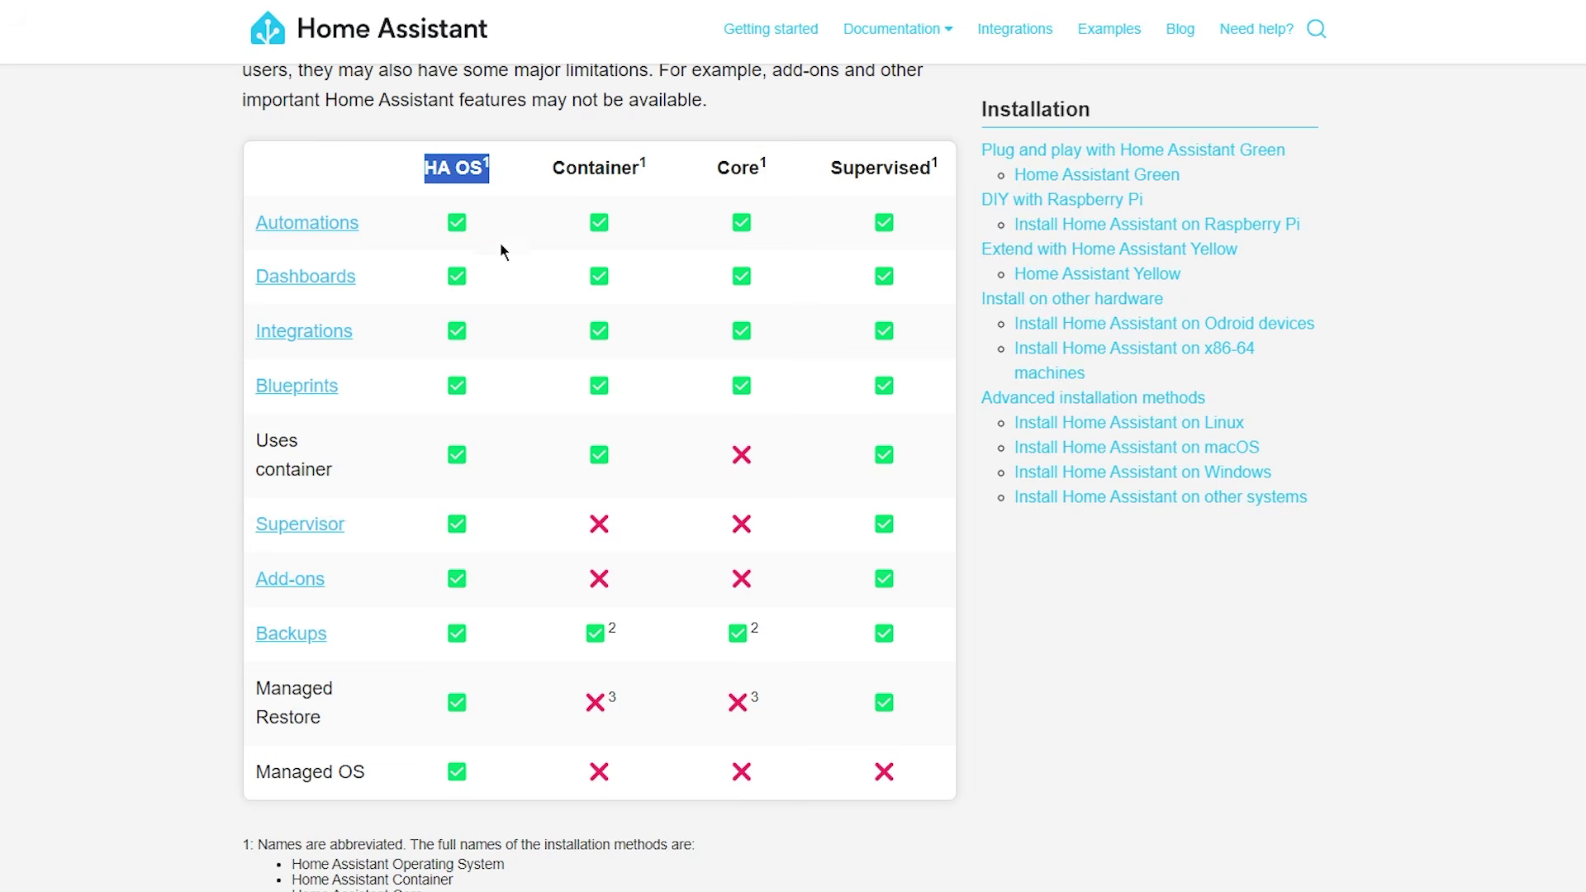
scroll(569, 438, up, 10)
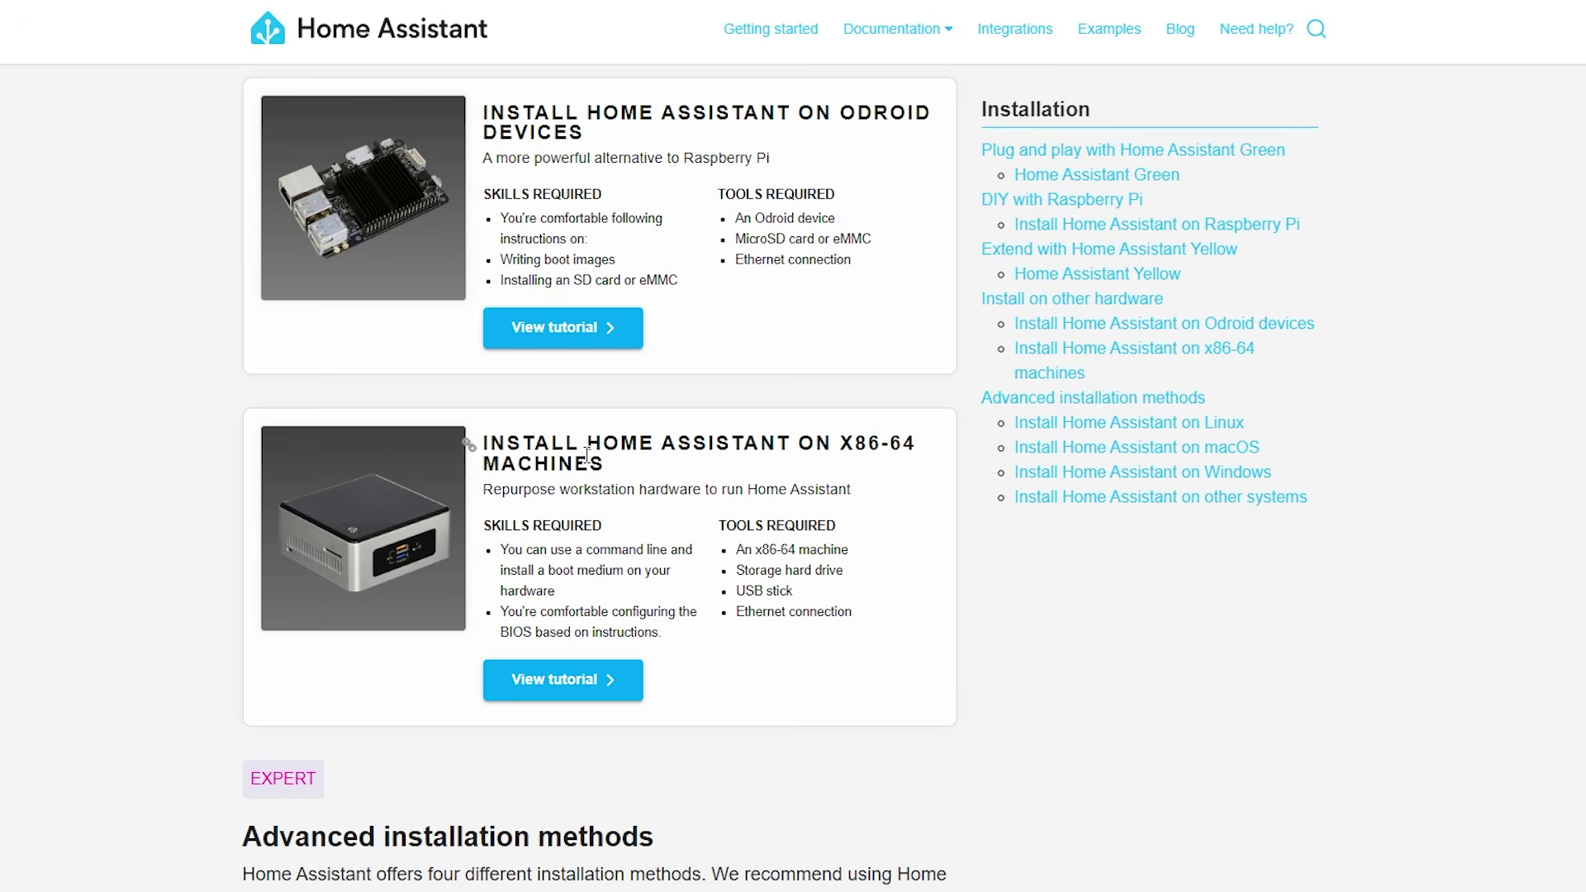
click(575, 680)
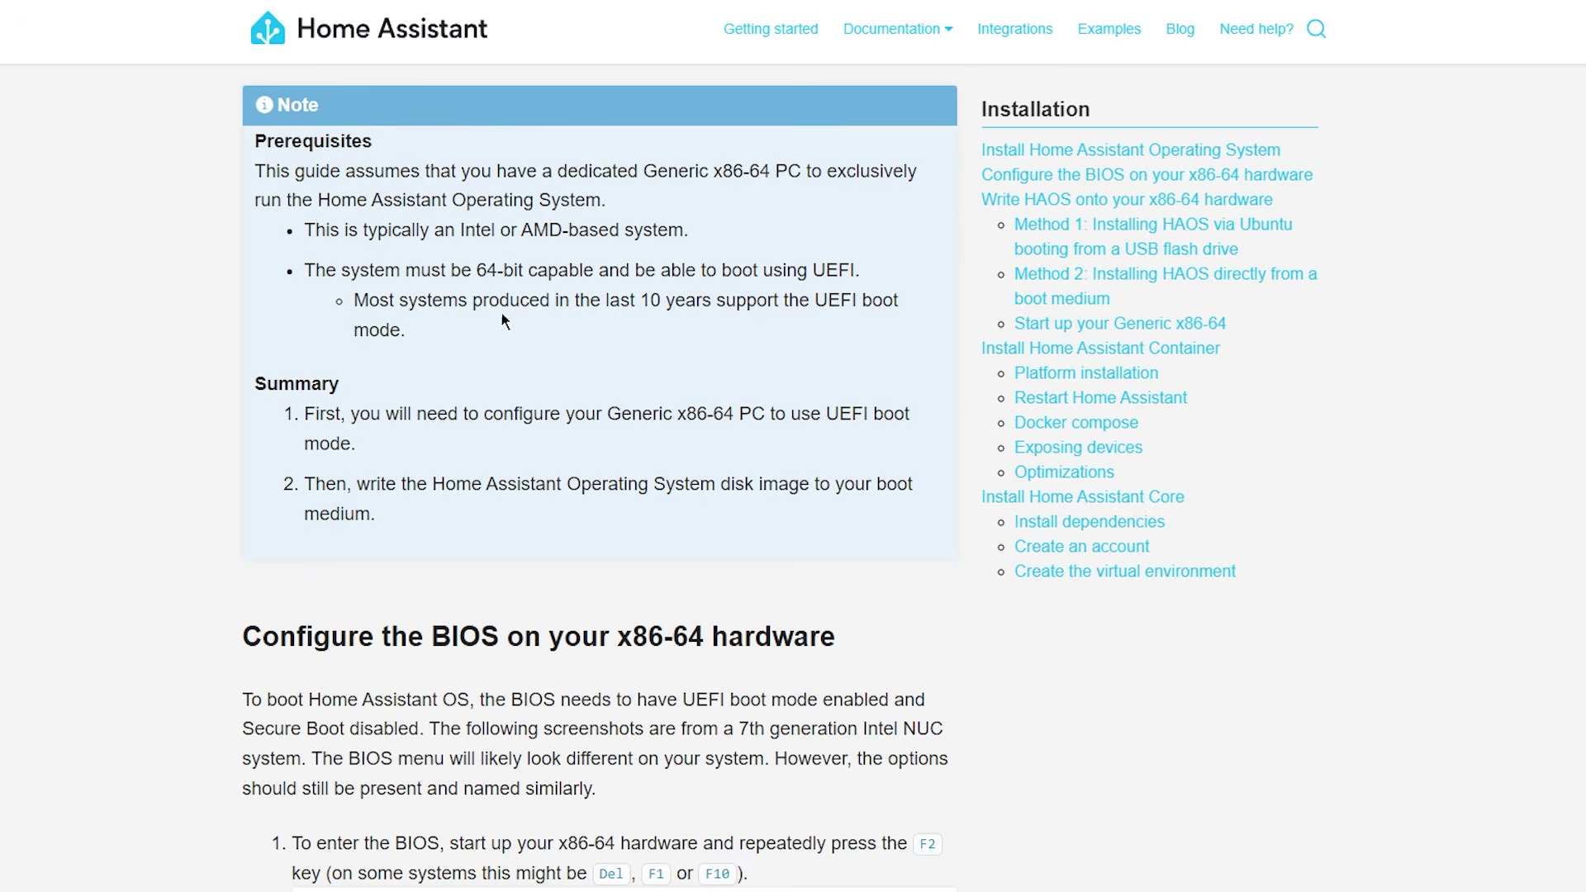
Step: Highlight the 64-bit, UEFI boot and last-10-years hardware notes in the x86-64 guide's prerequisites
drag(404, 270, 568, 270)
click(465, 266)
drag(423, 272, 528, 270)
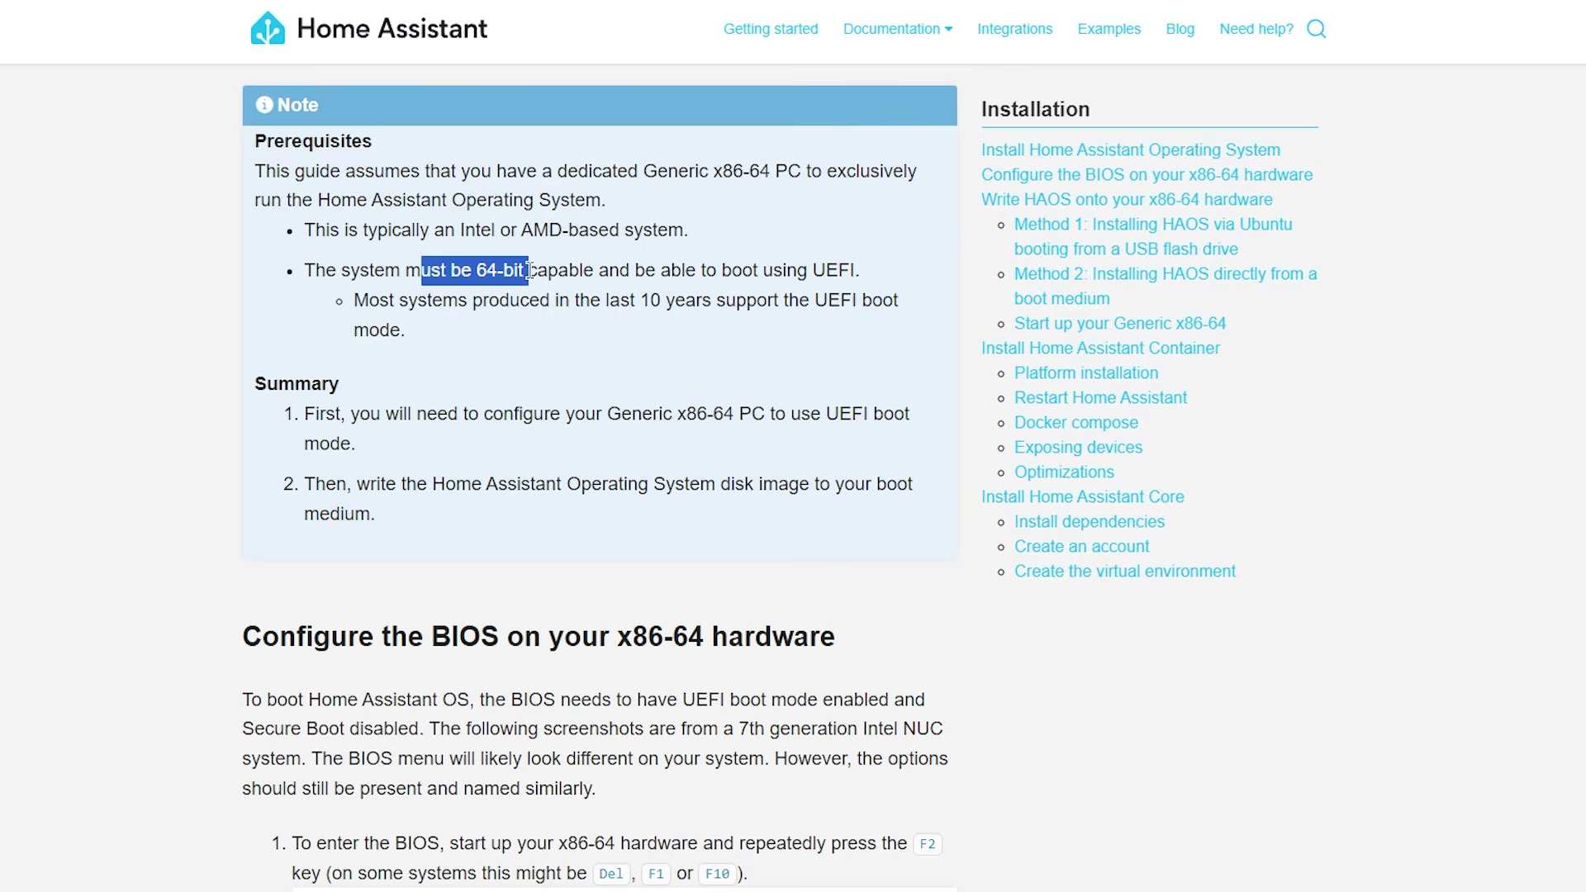
drag(686, 271, 859, 274)
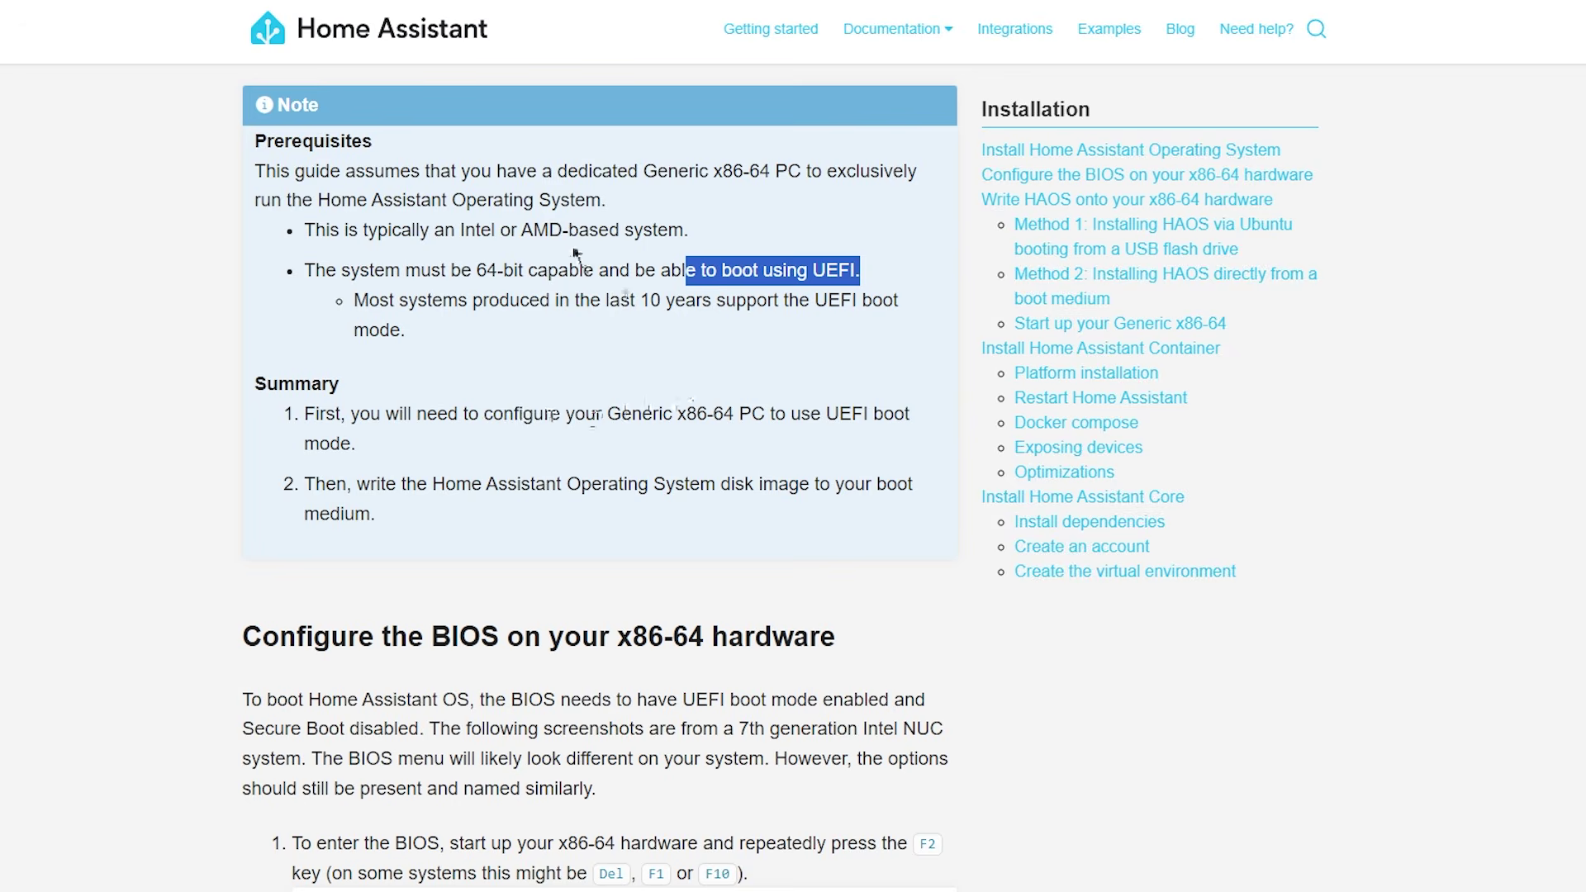
drag(444, 302, 730, 328)
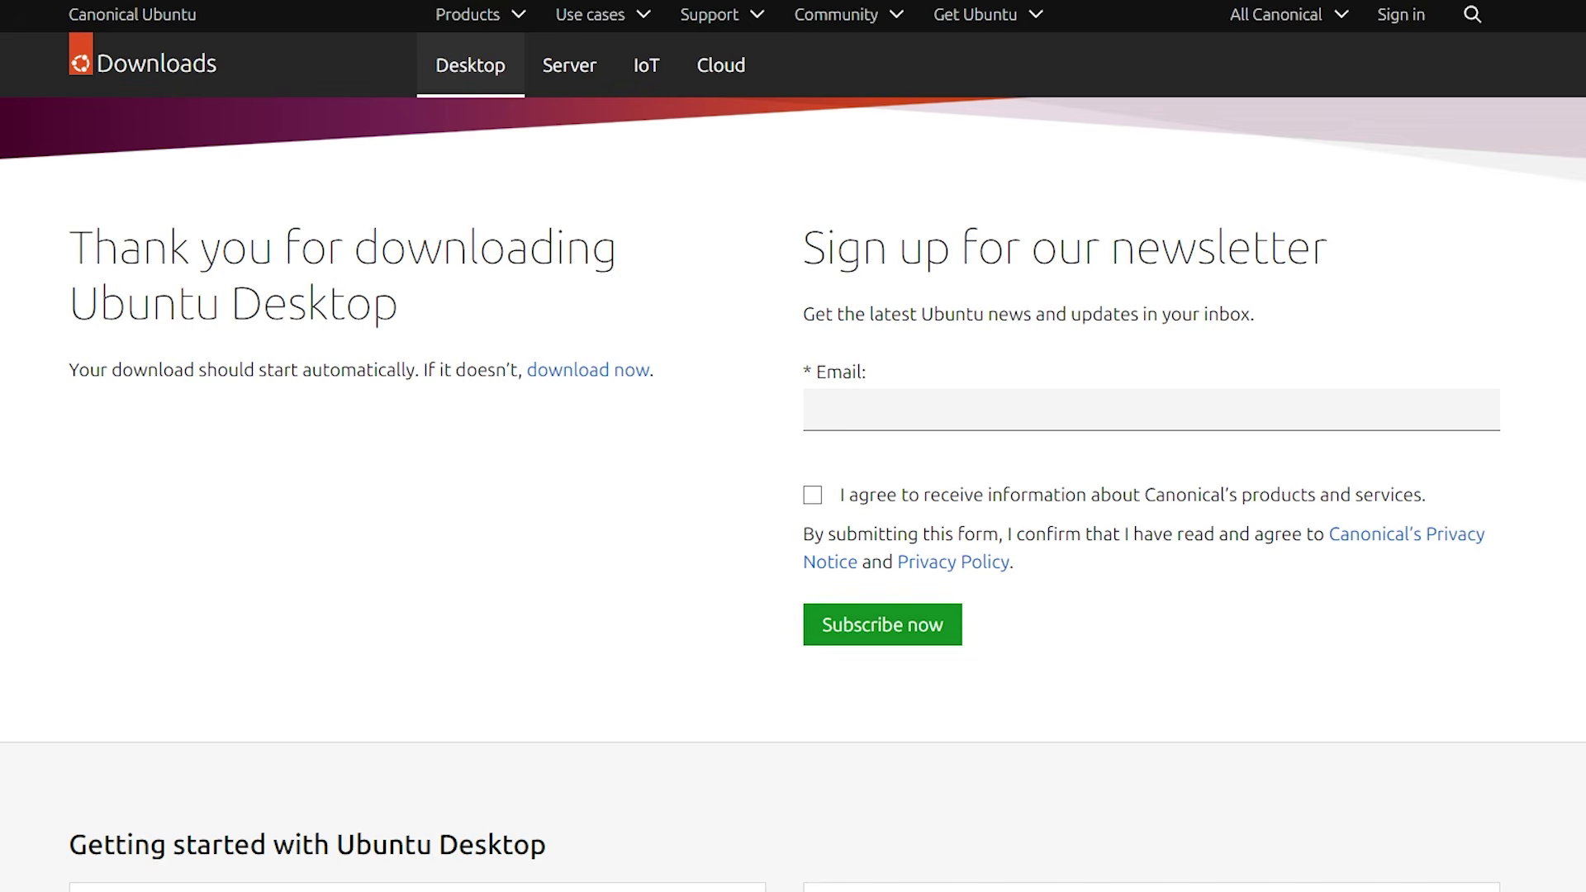
Step: Download Ubuntu Desktop 22.04.3 LTS and save ubuntu-22.04.3-desktop-amd64 to Local Disk (D:)
click(169, 64)
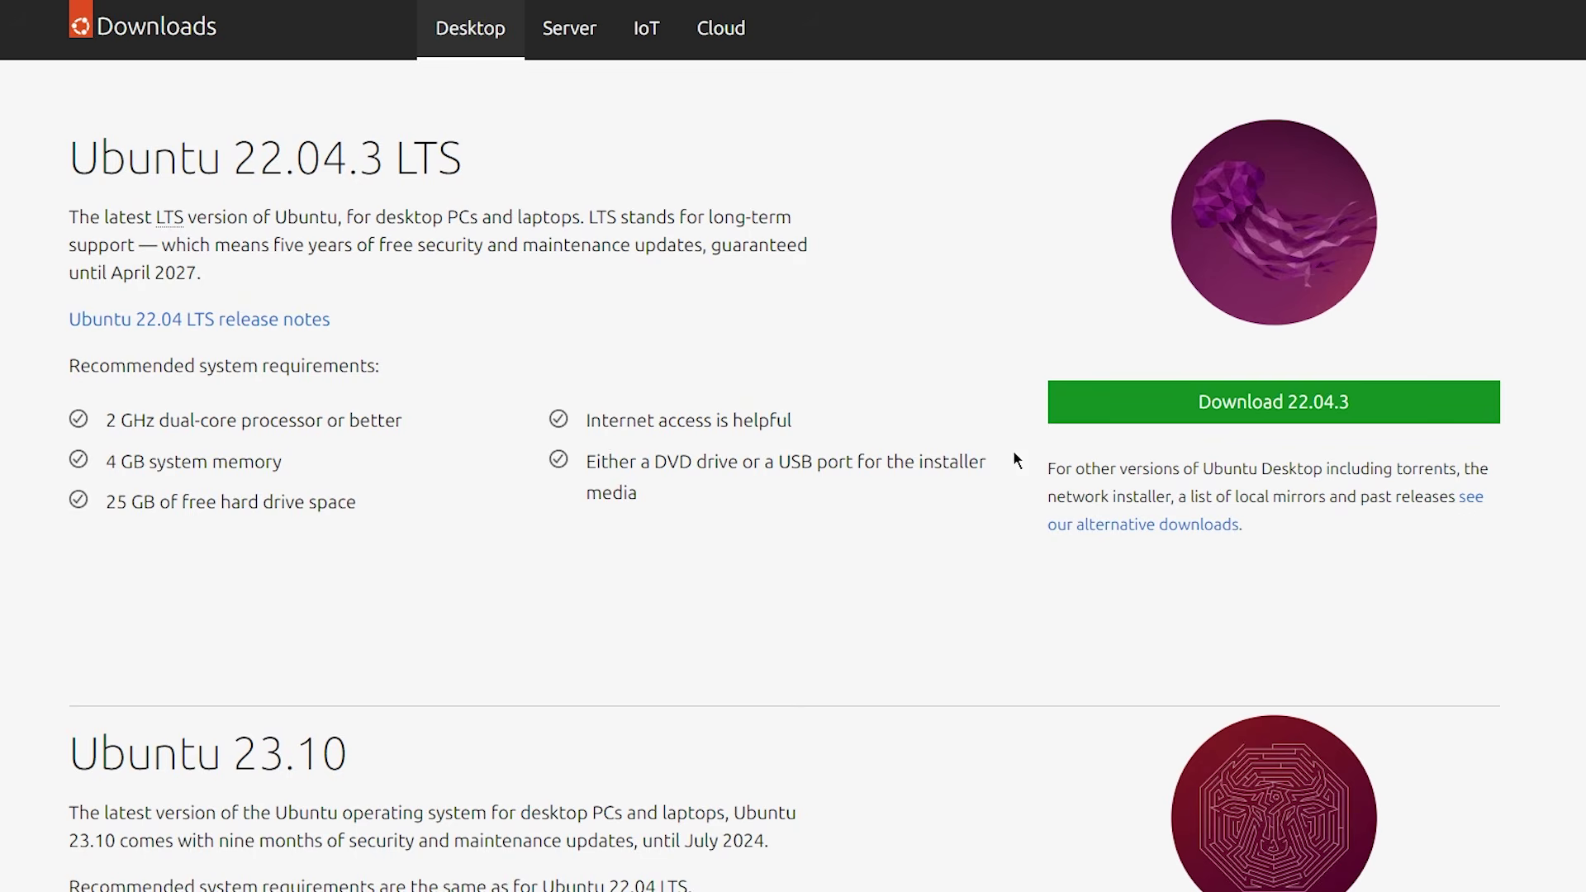
scroll(908, 467, down, 3)
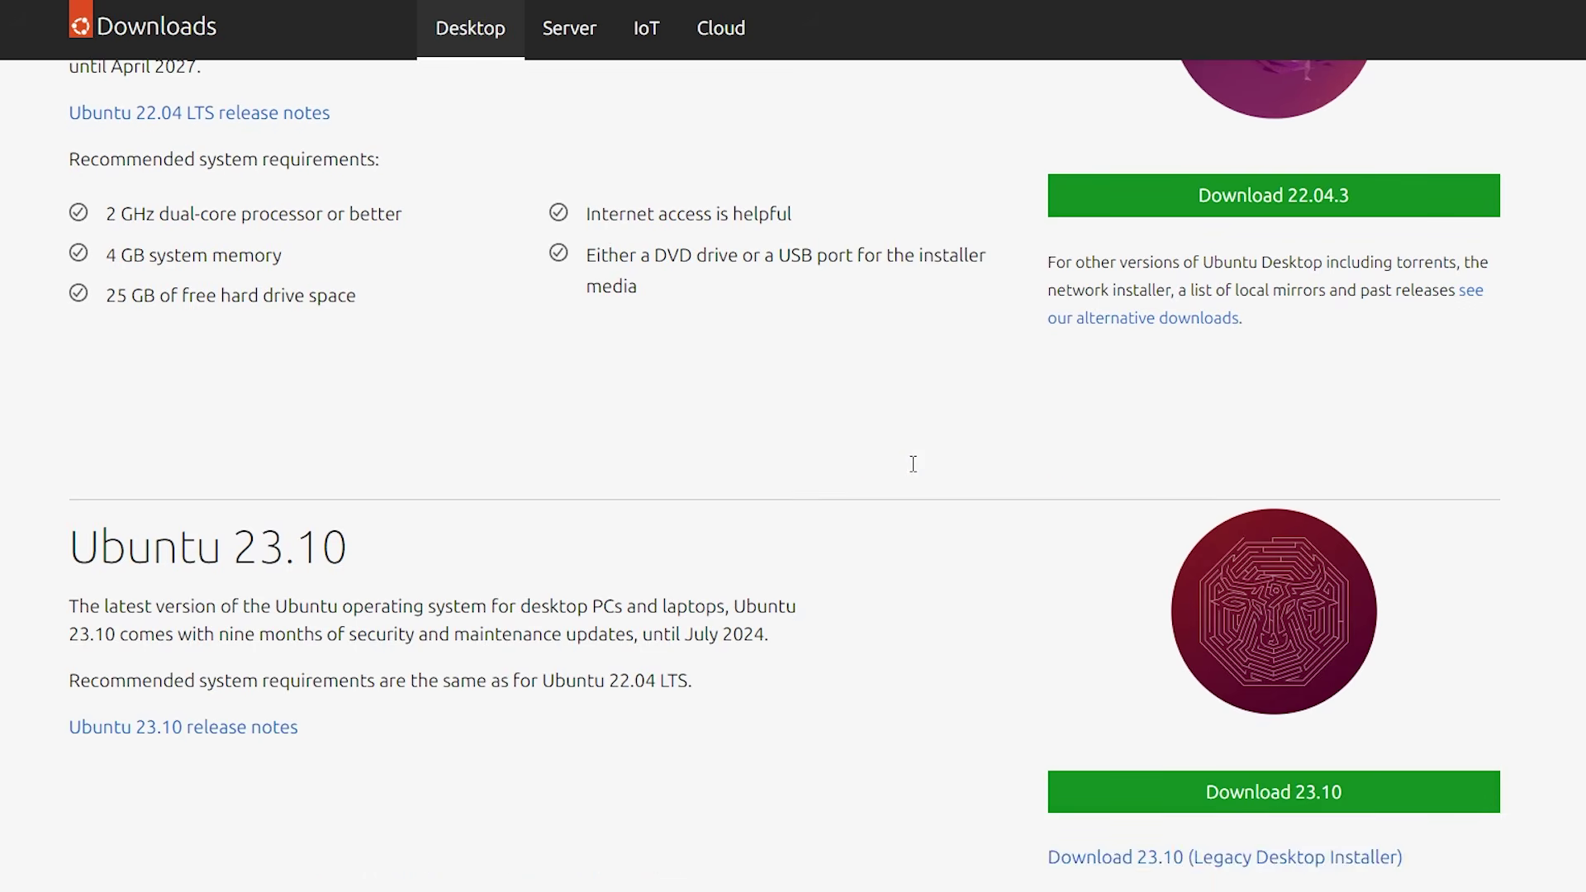
scroll(924, 463, up, 1)
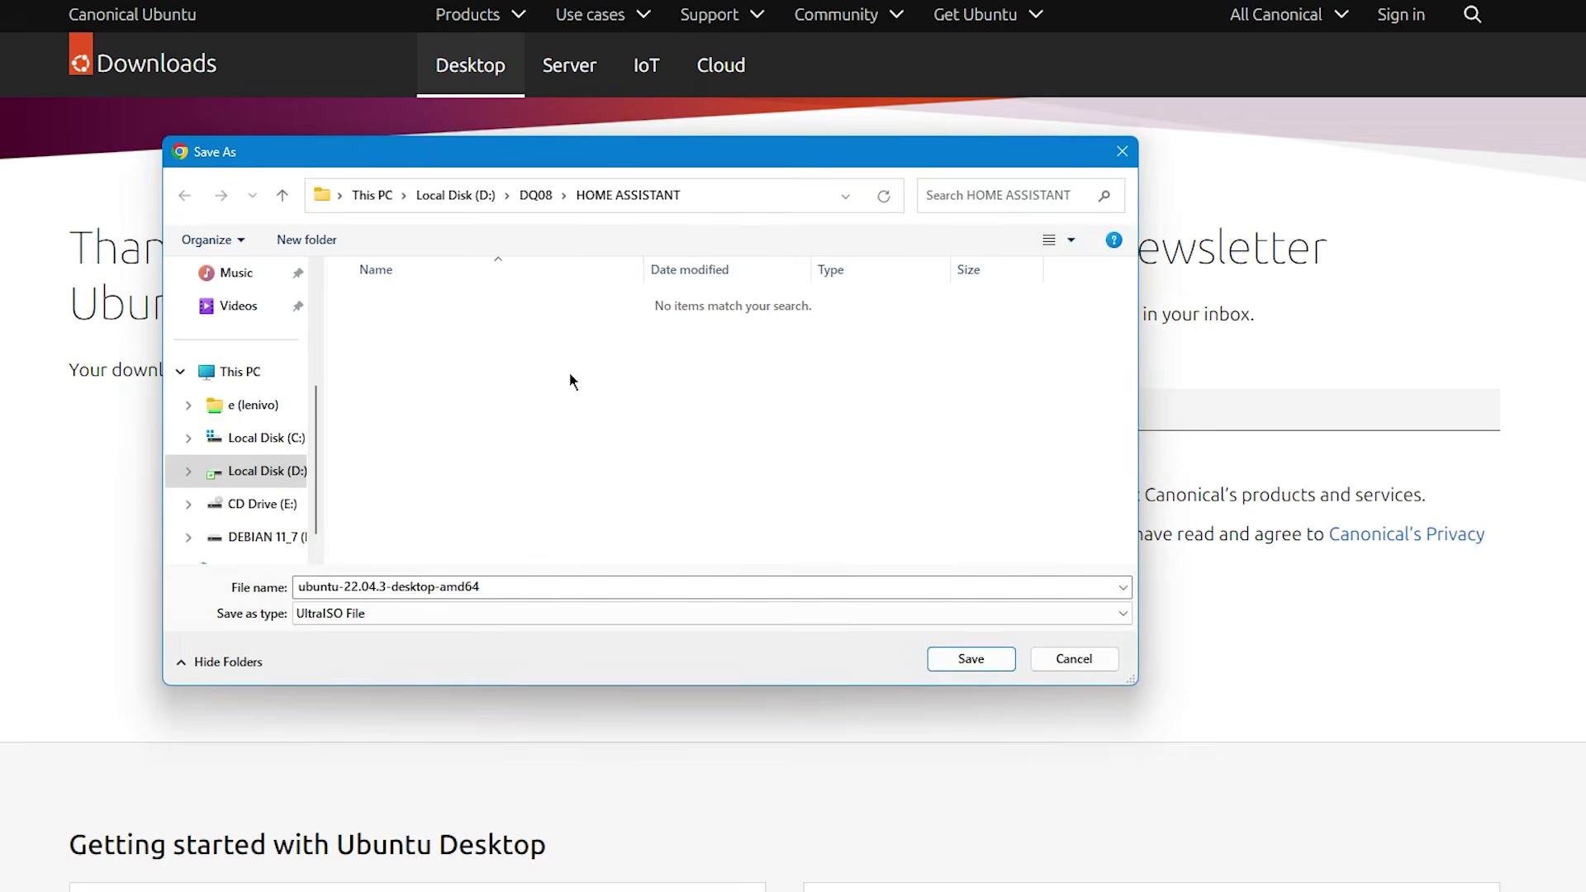
click(458, 195)
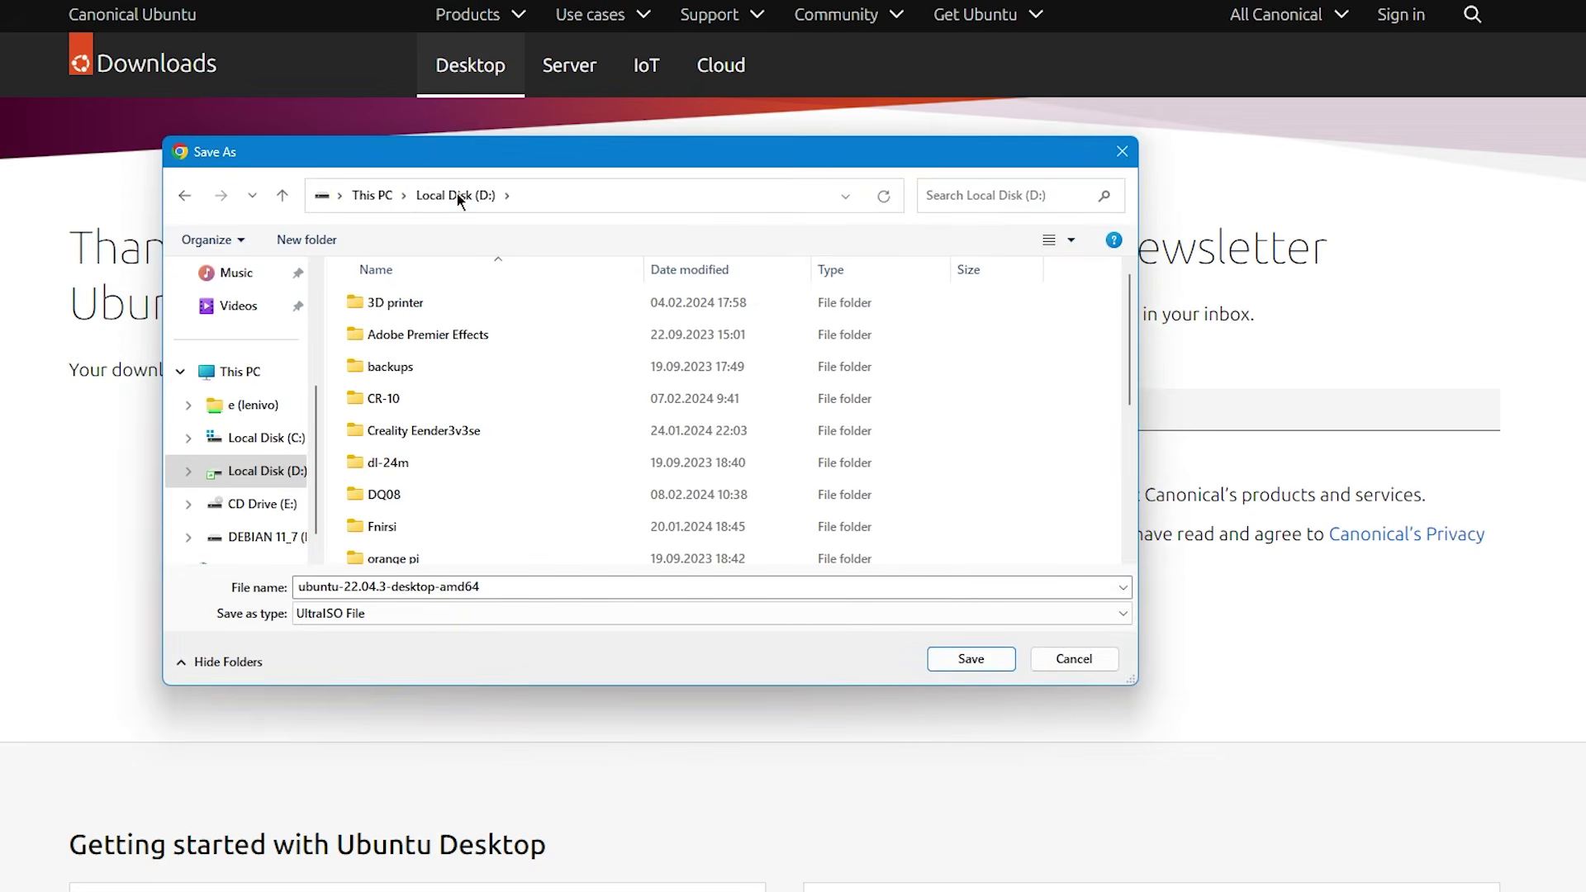
click(983, 660)
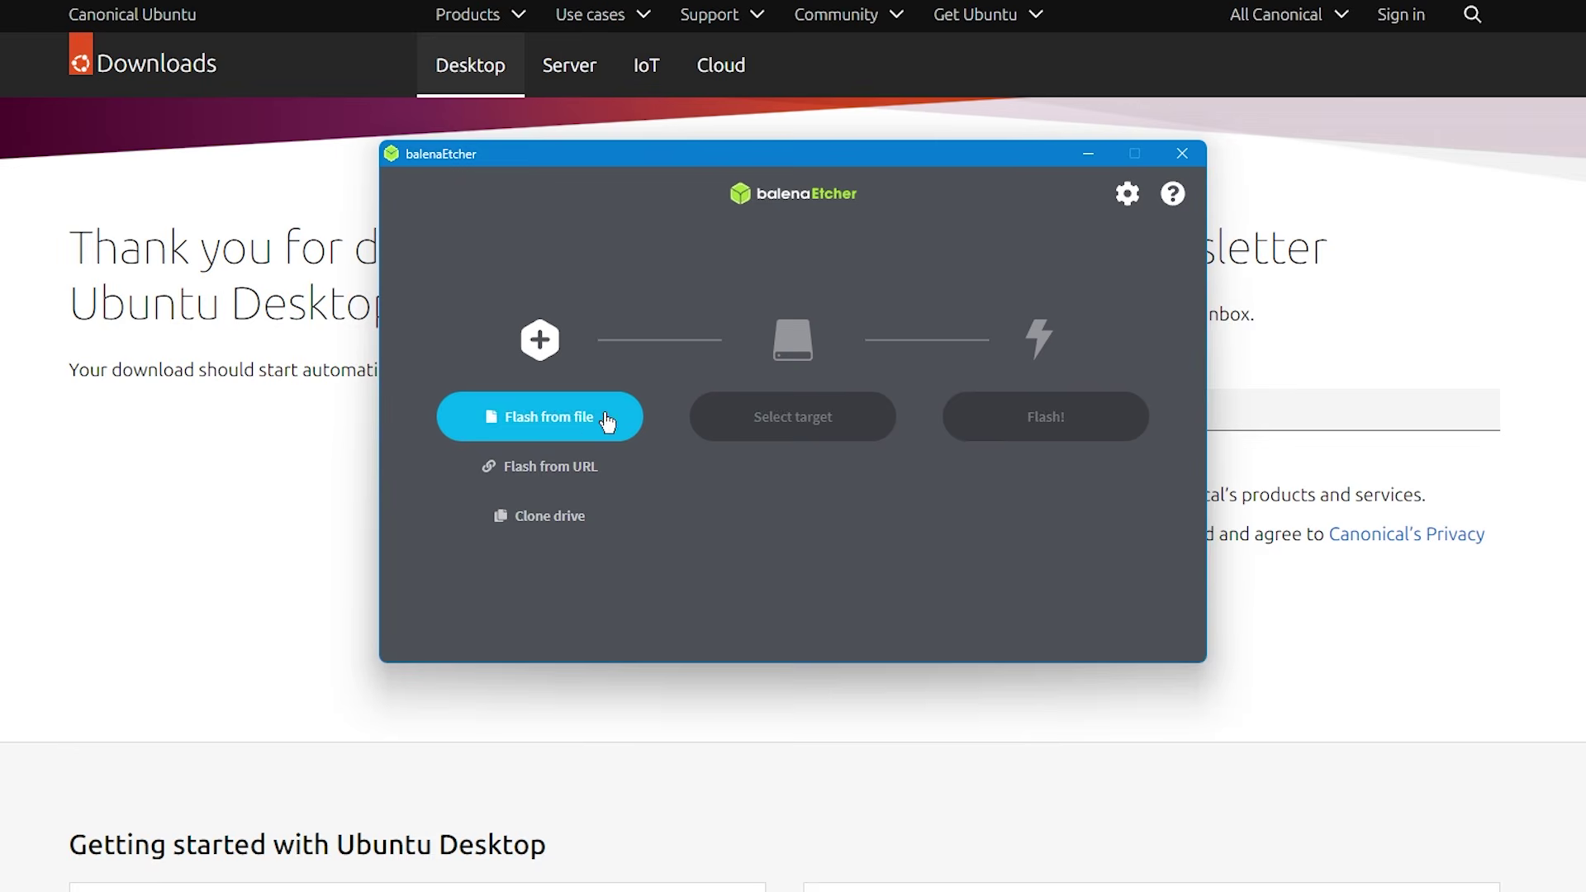
Step: In balenaEtcher, load the ubuntu-22.04.3-desktop-amd64 image from the SOYO folder and select the target drive
click(604, 413)
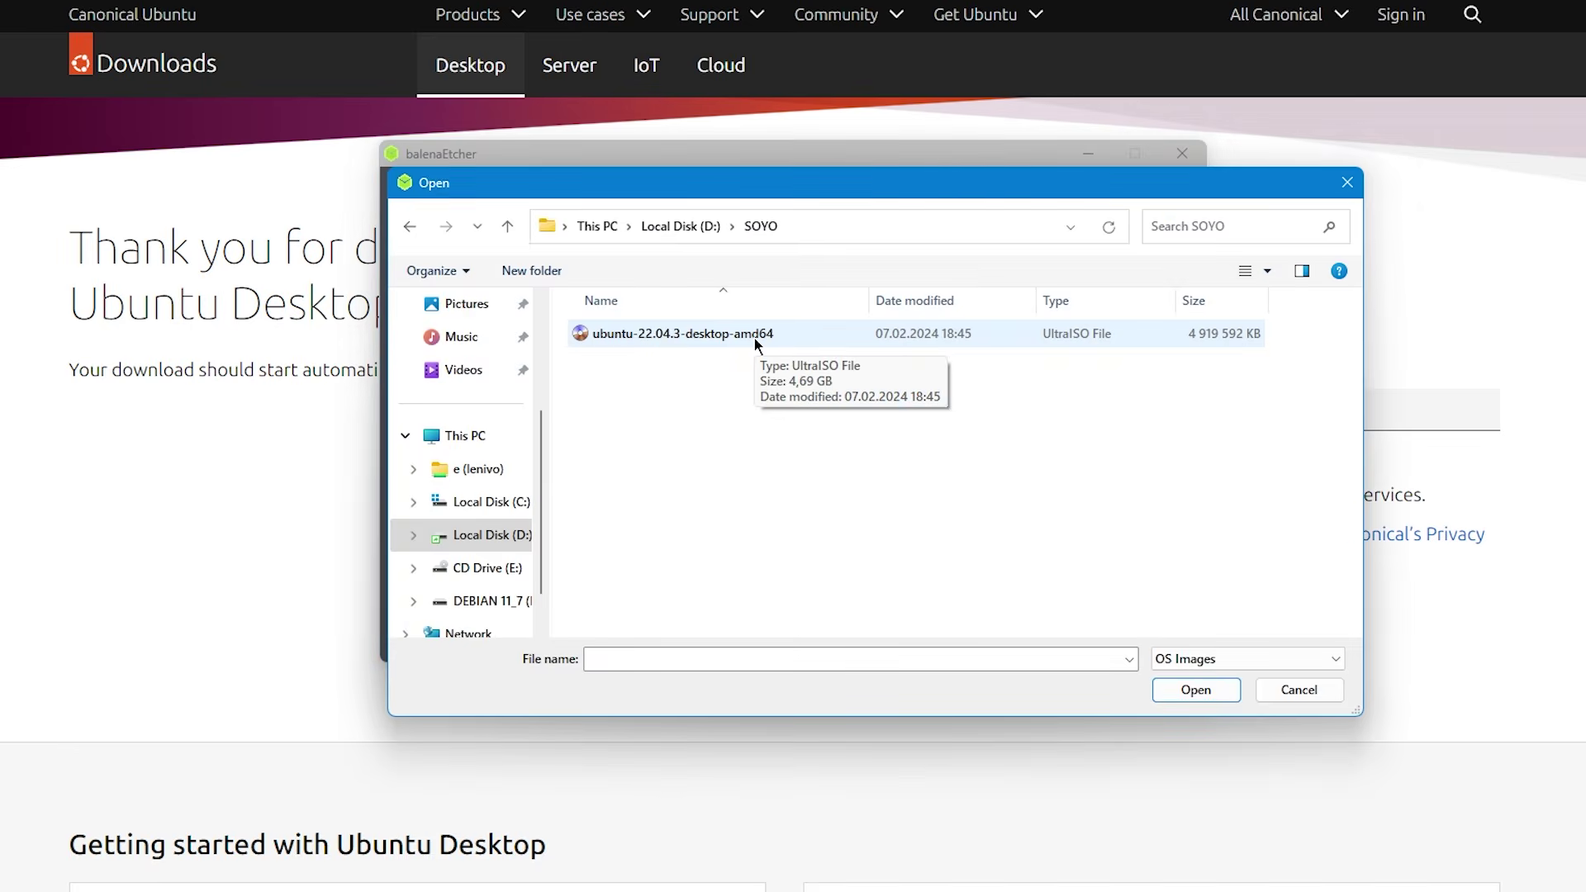
double_click(755, 334)
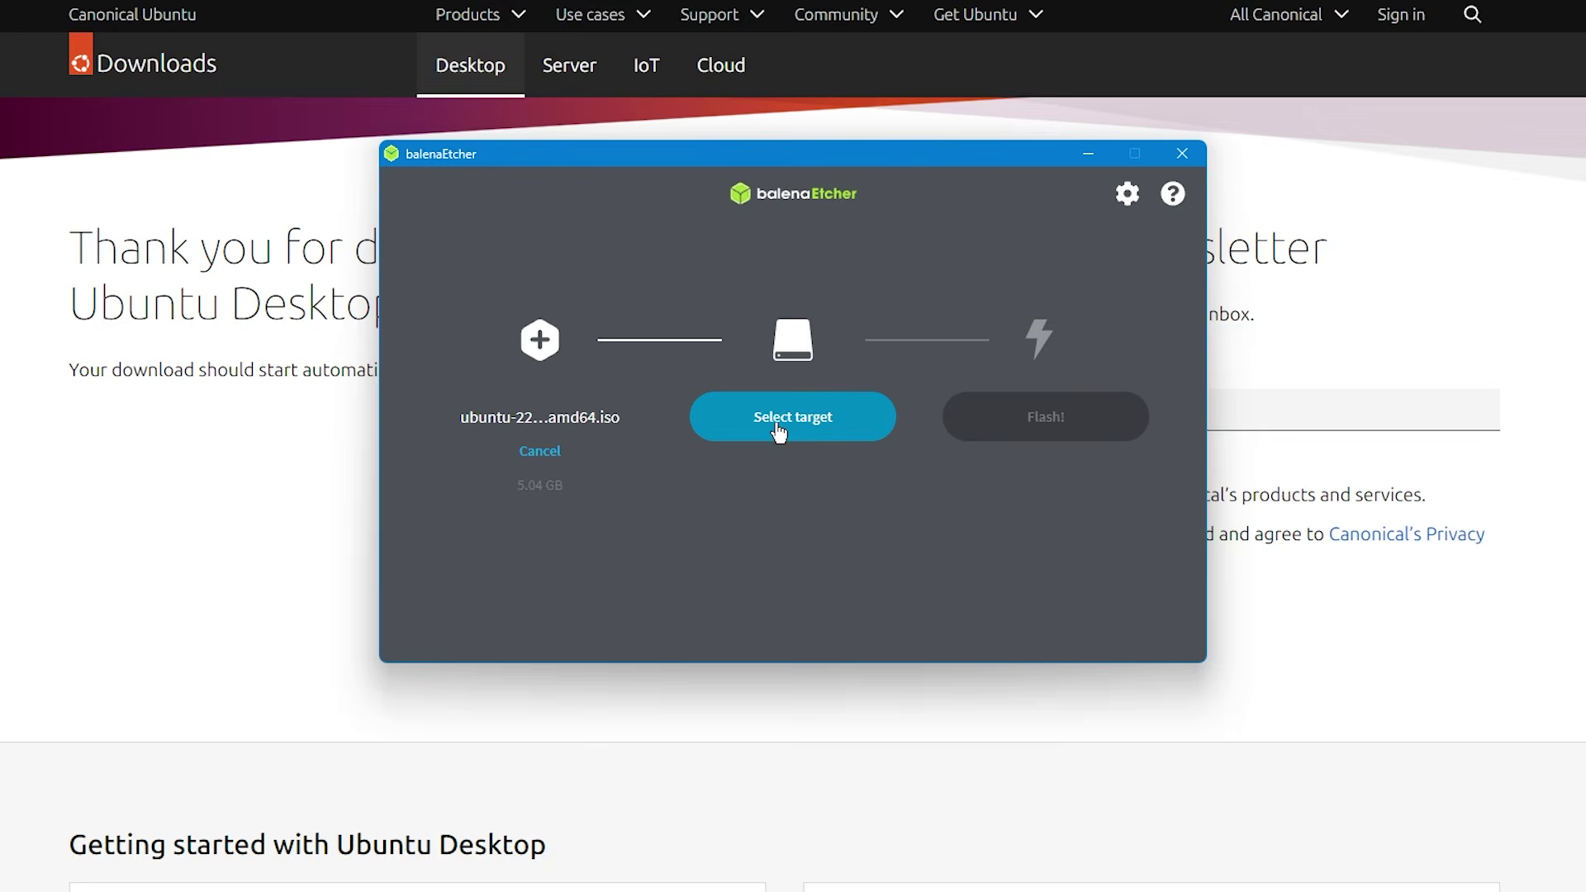
click(778, 428)
click(448, 358)
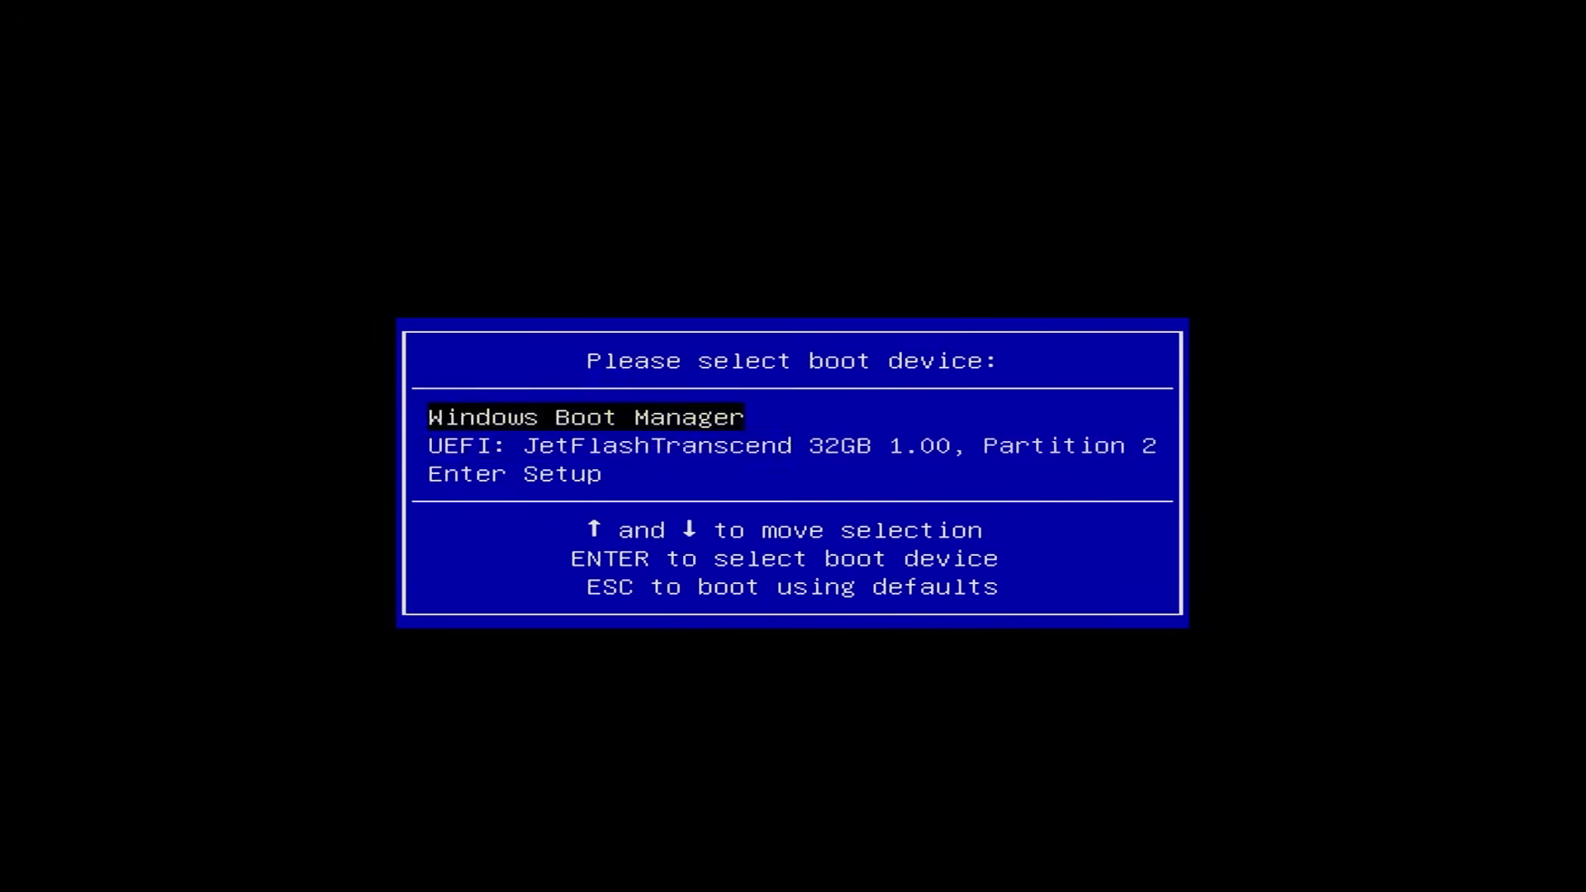
Step: Boot the mini PC from UEFI: JetFlashTranscend 32GB 1.00, Partition 2
key(Down)
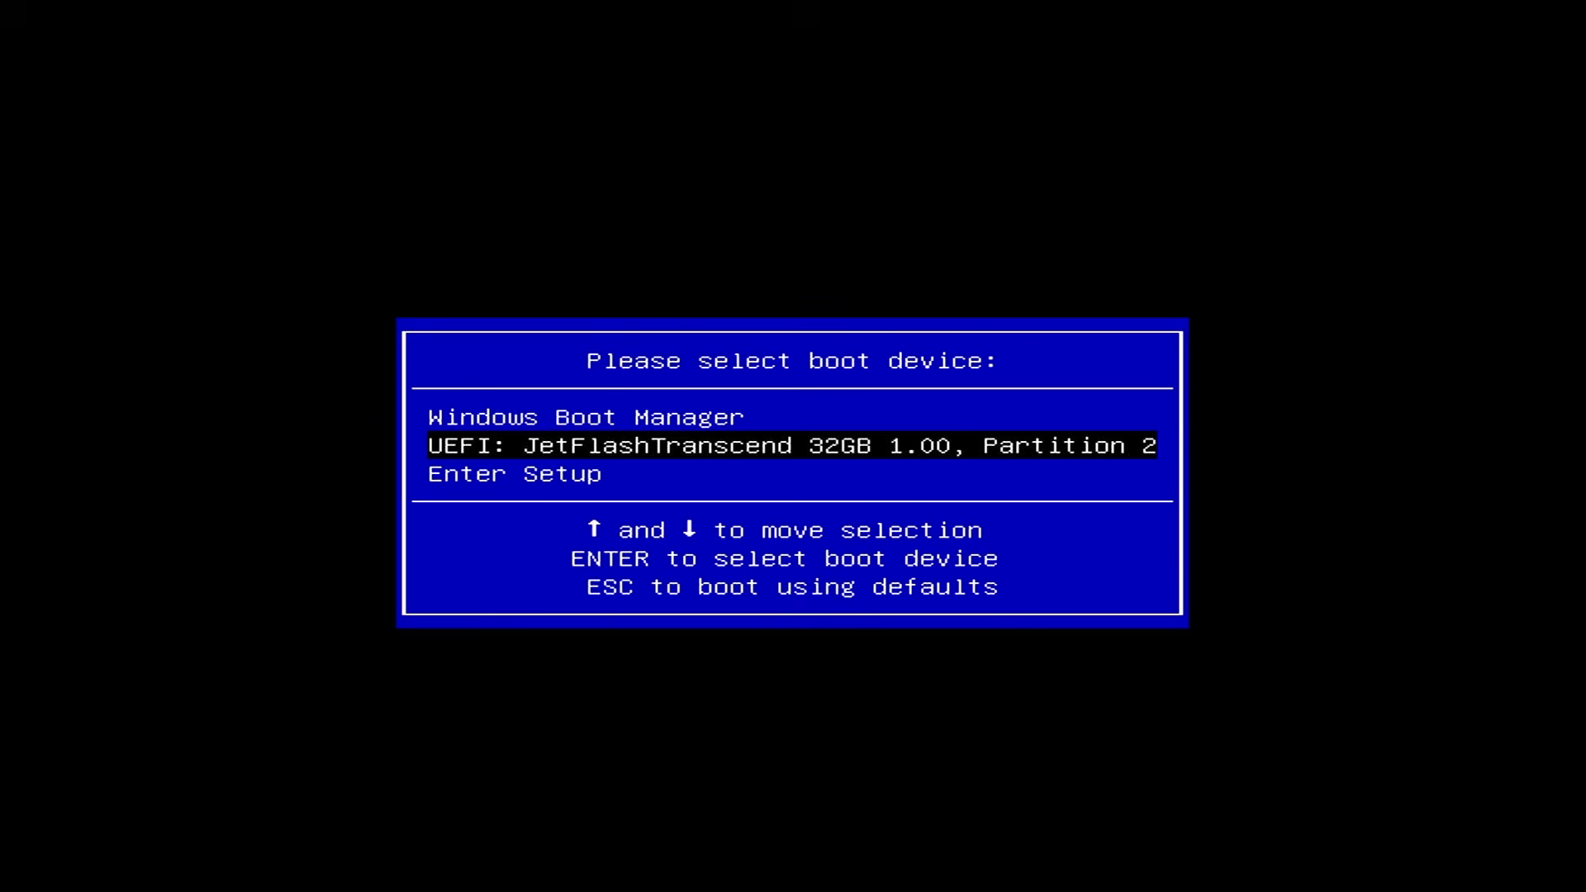
key(Return)
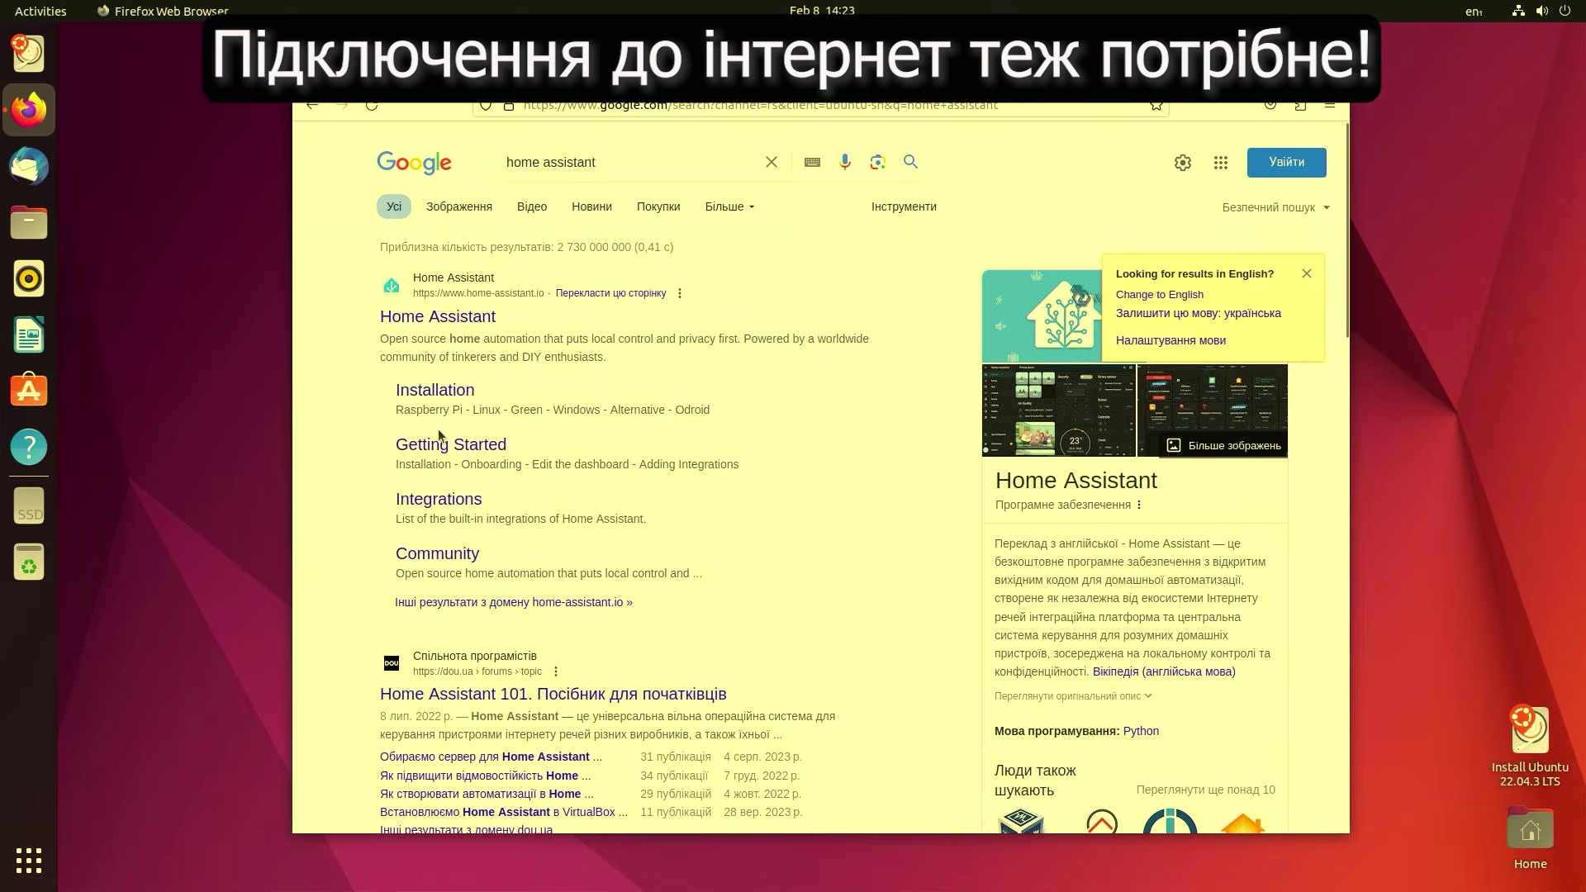
Step: In Firefox on the live Ubuntu system, open Home Assistant's Installation page and its x86-64 machines tutorial
click(451, 389)
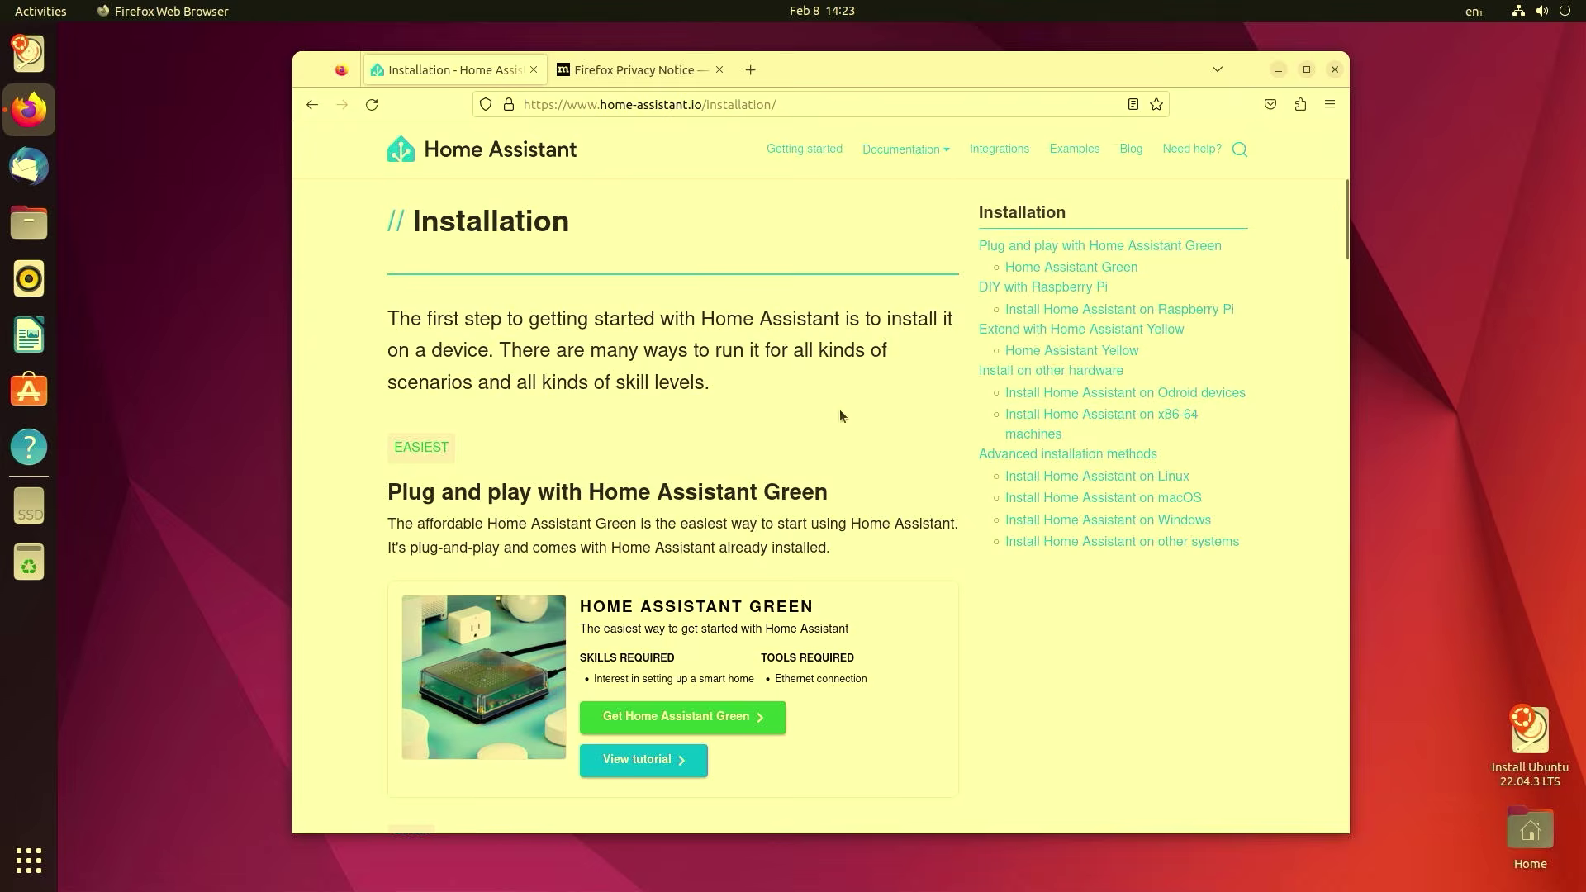
scroll(839, 409, down, 20)
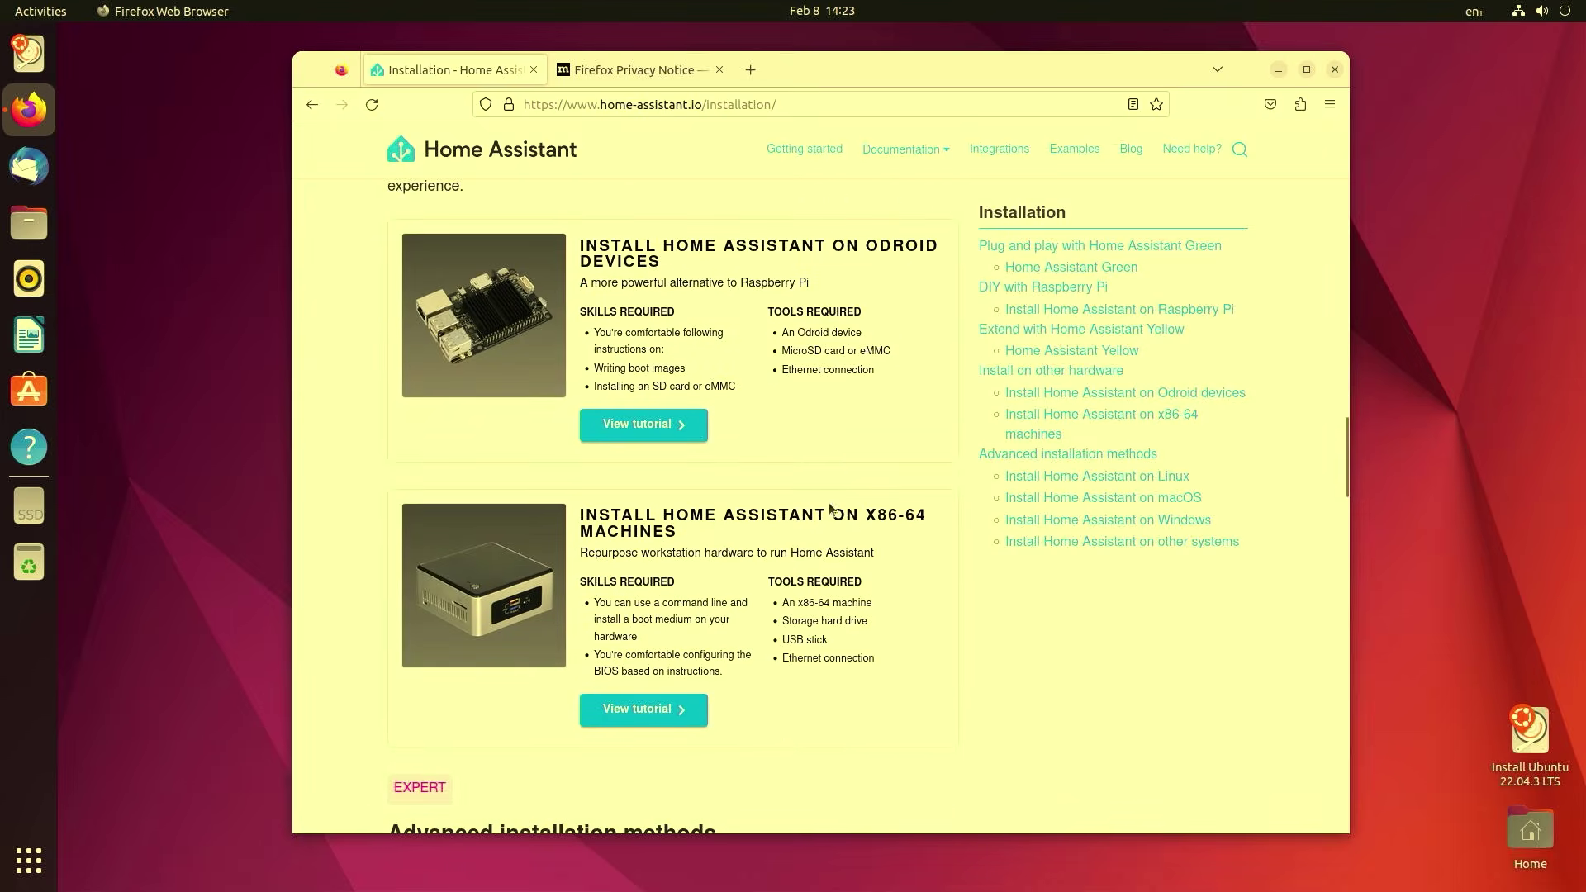
click(661, 709)
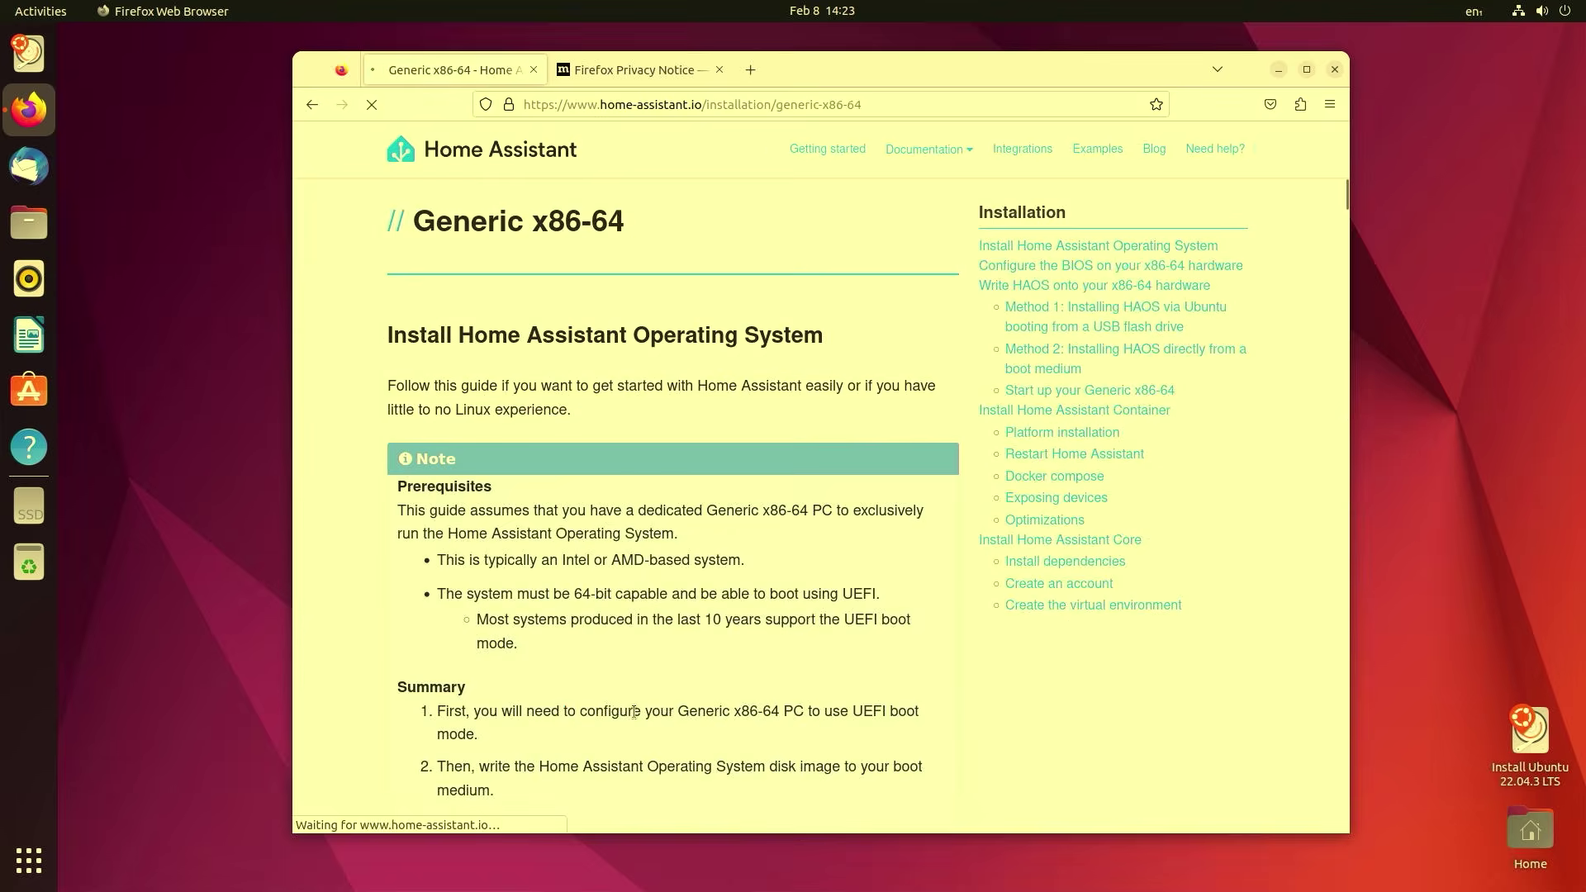
Step: Download the HAOS image haos_generic-x86-64-11.5.img.xz from the Method 1 instructions on the Generic x86-64 installation page
scroll(675, 692, down, 10)
scroll(676, 692, down, 20)
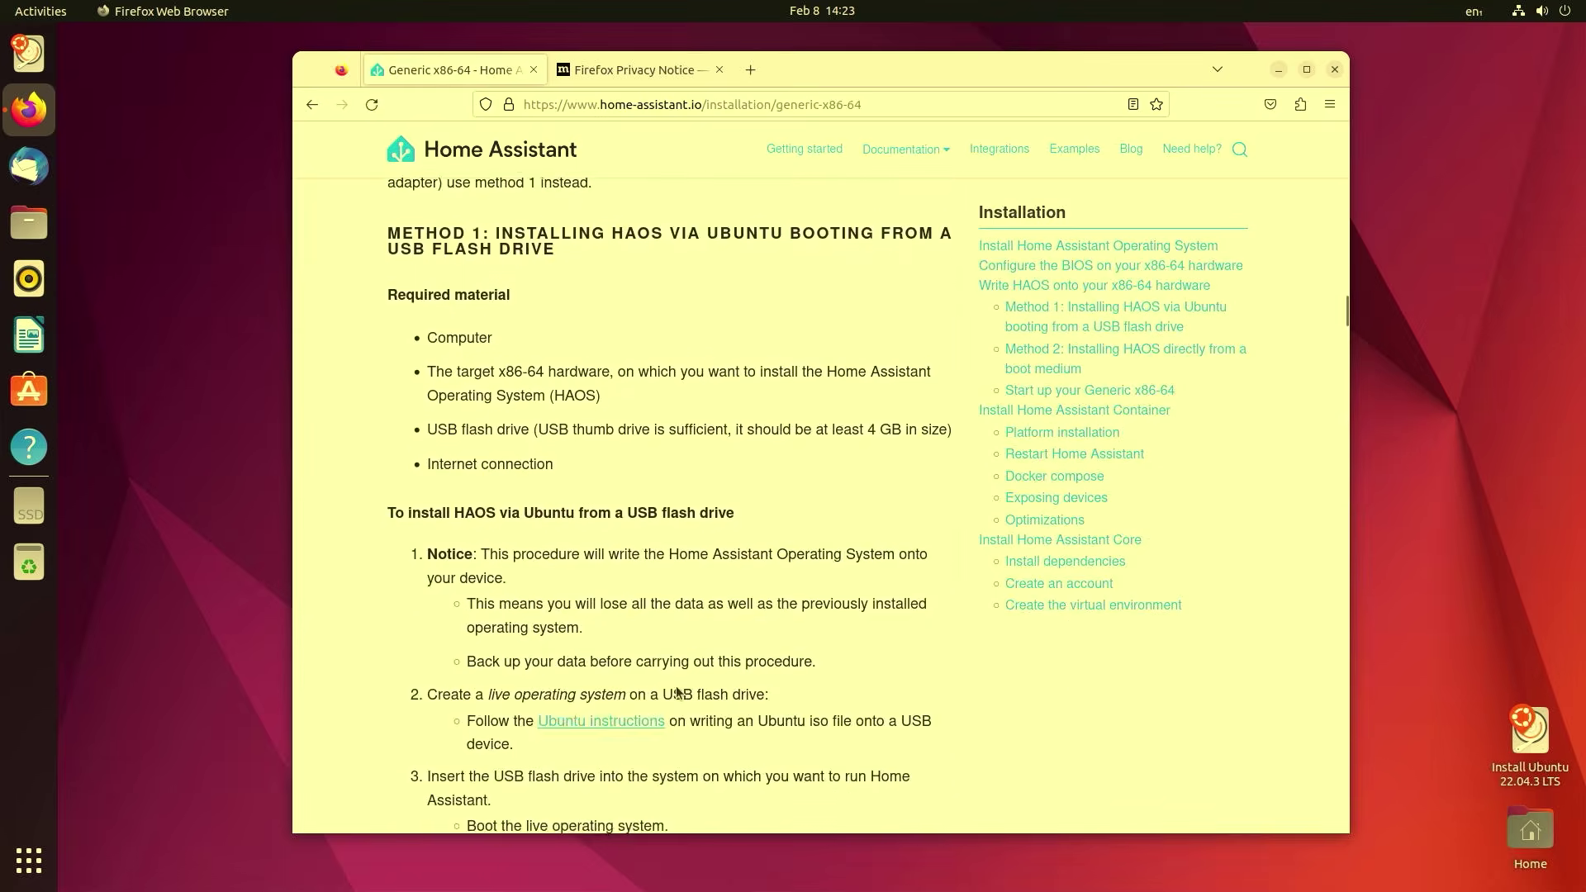
scroll(691, 500, up, 1)
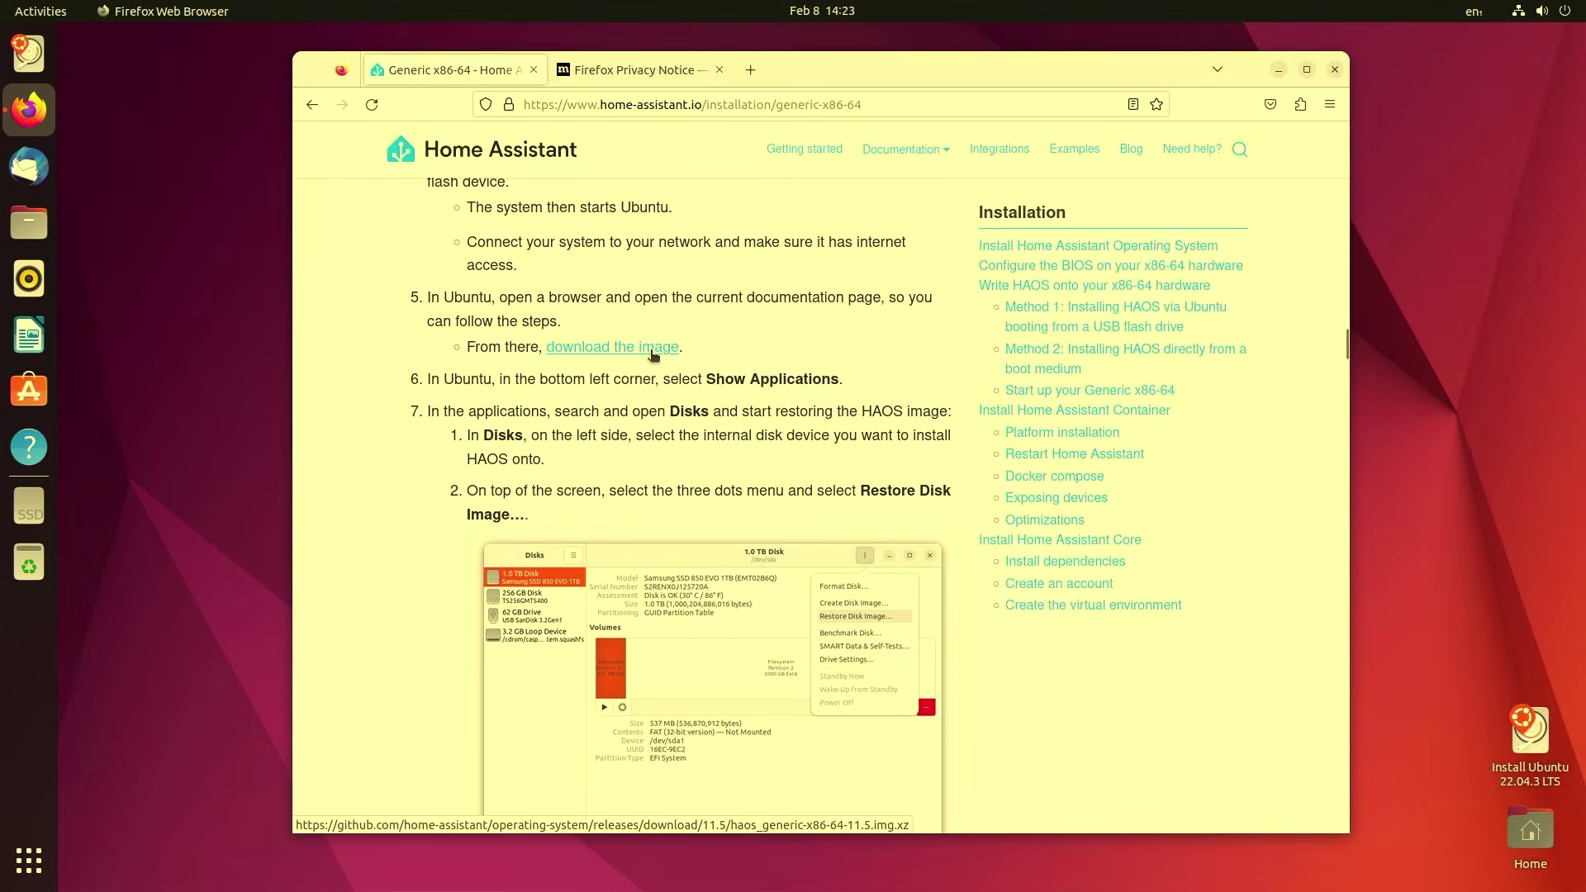
click(651, 352)
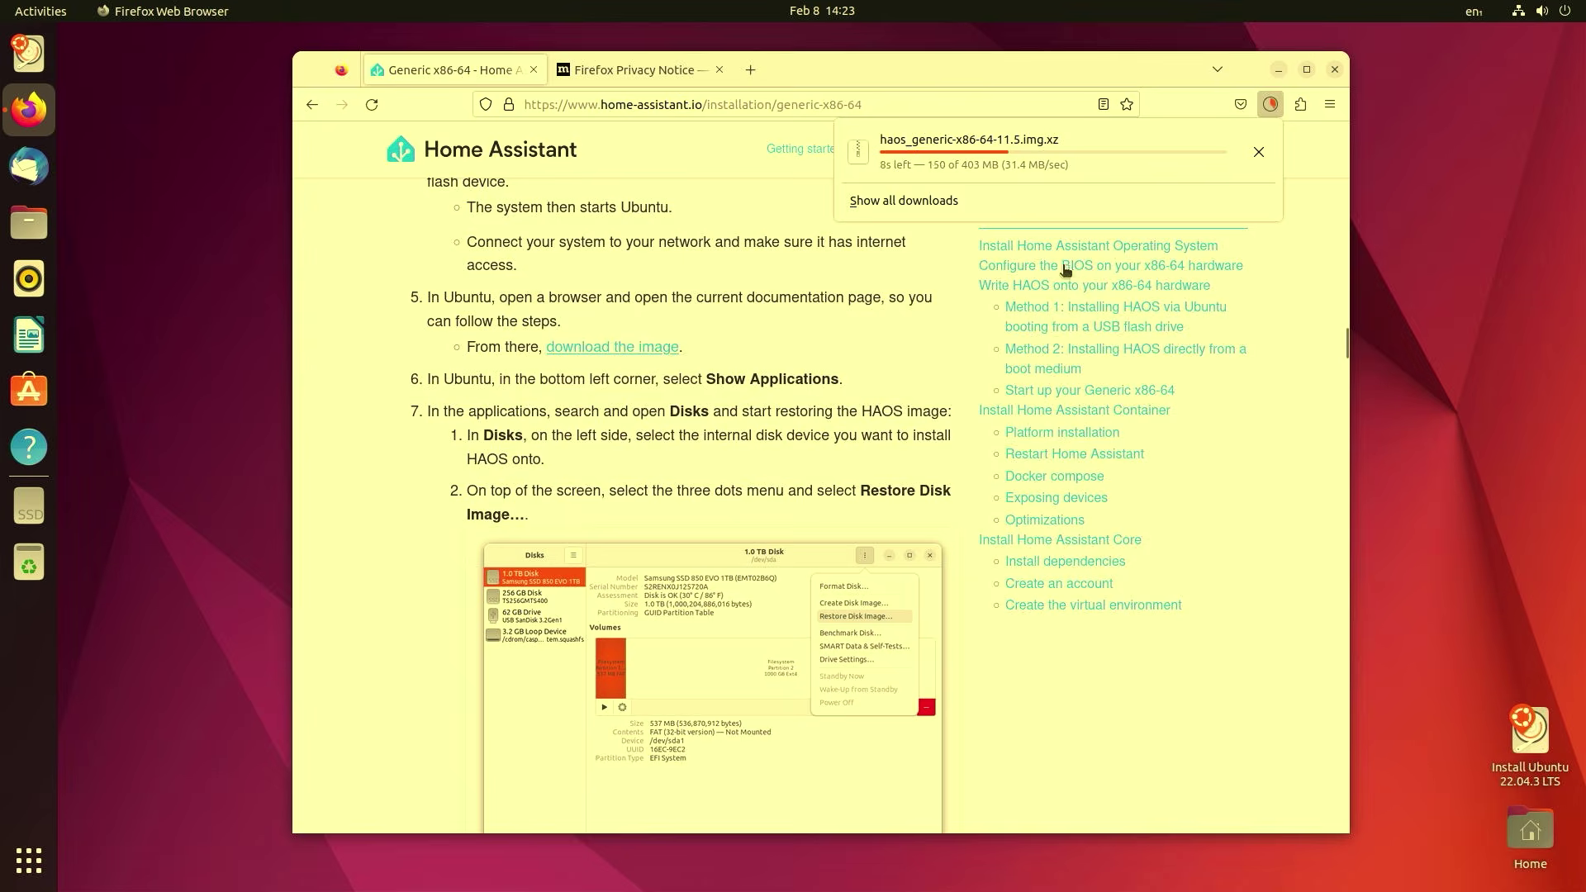
Step: Open the downloaded haos_generic-x86-64-11.5.img.xz in Disks and restore it to the destination SD Card Reader — SCA64G (/dev/mmcblk1)
key(ctrl+shift+y)
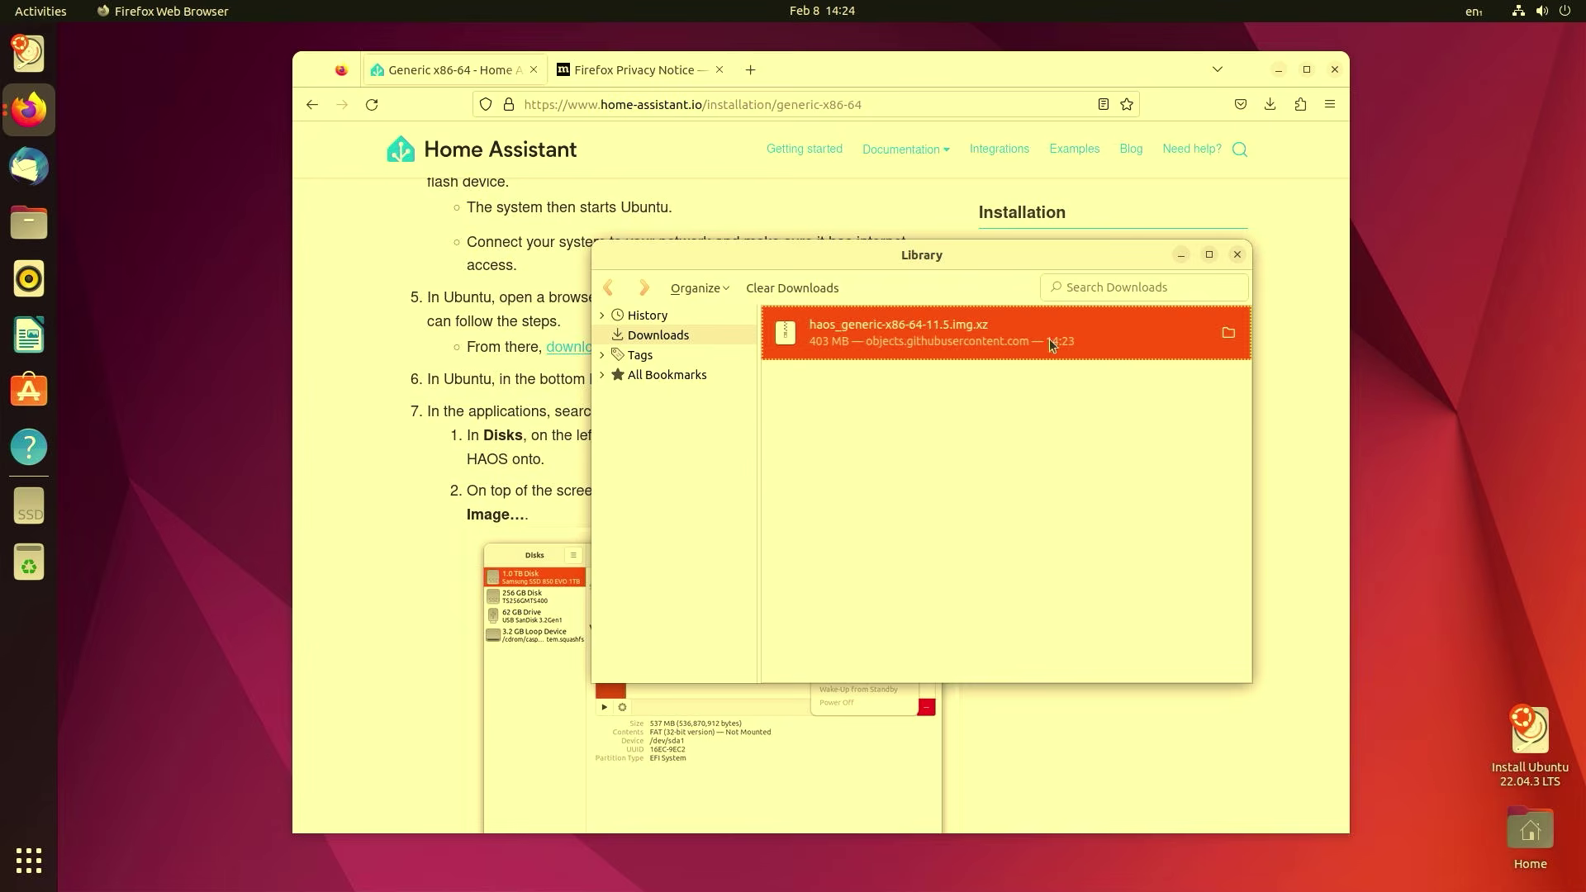
double_click(955, 335)
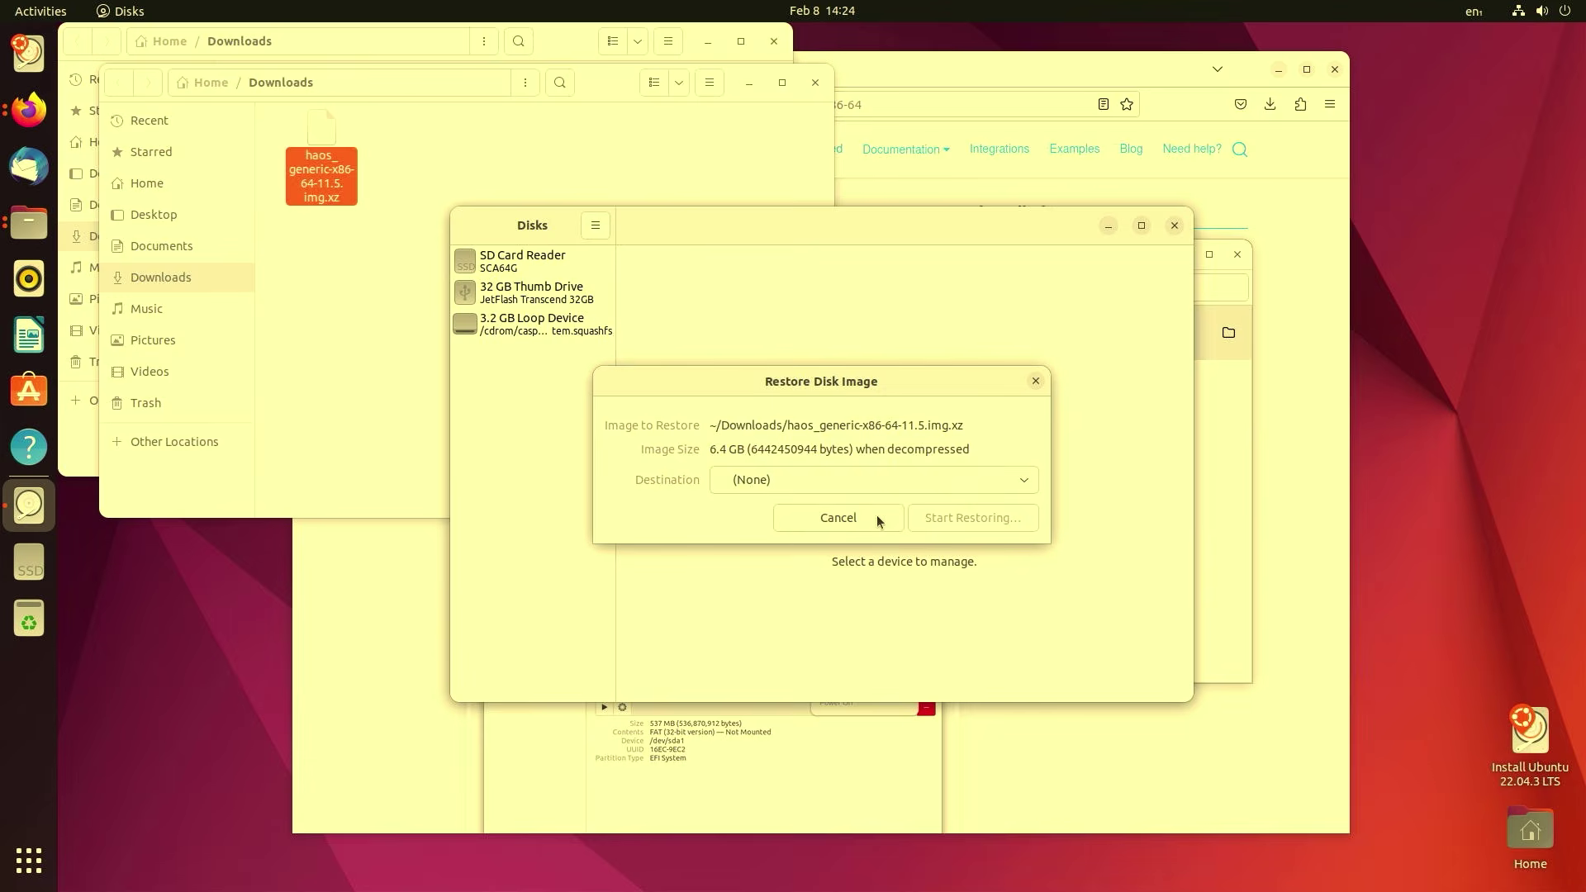
click(859, 480)
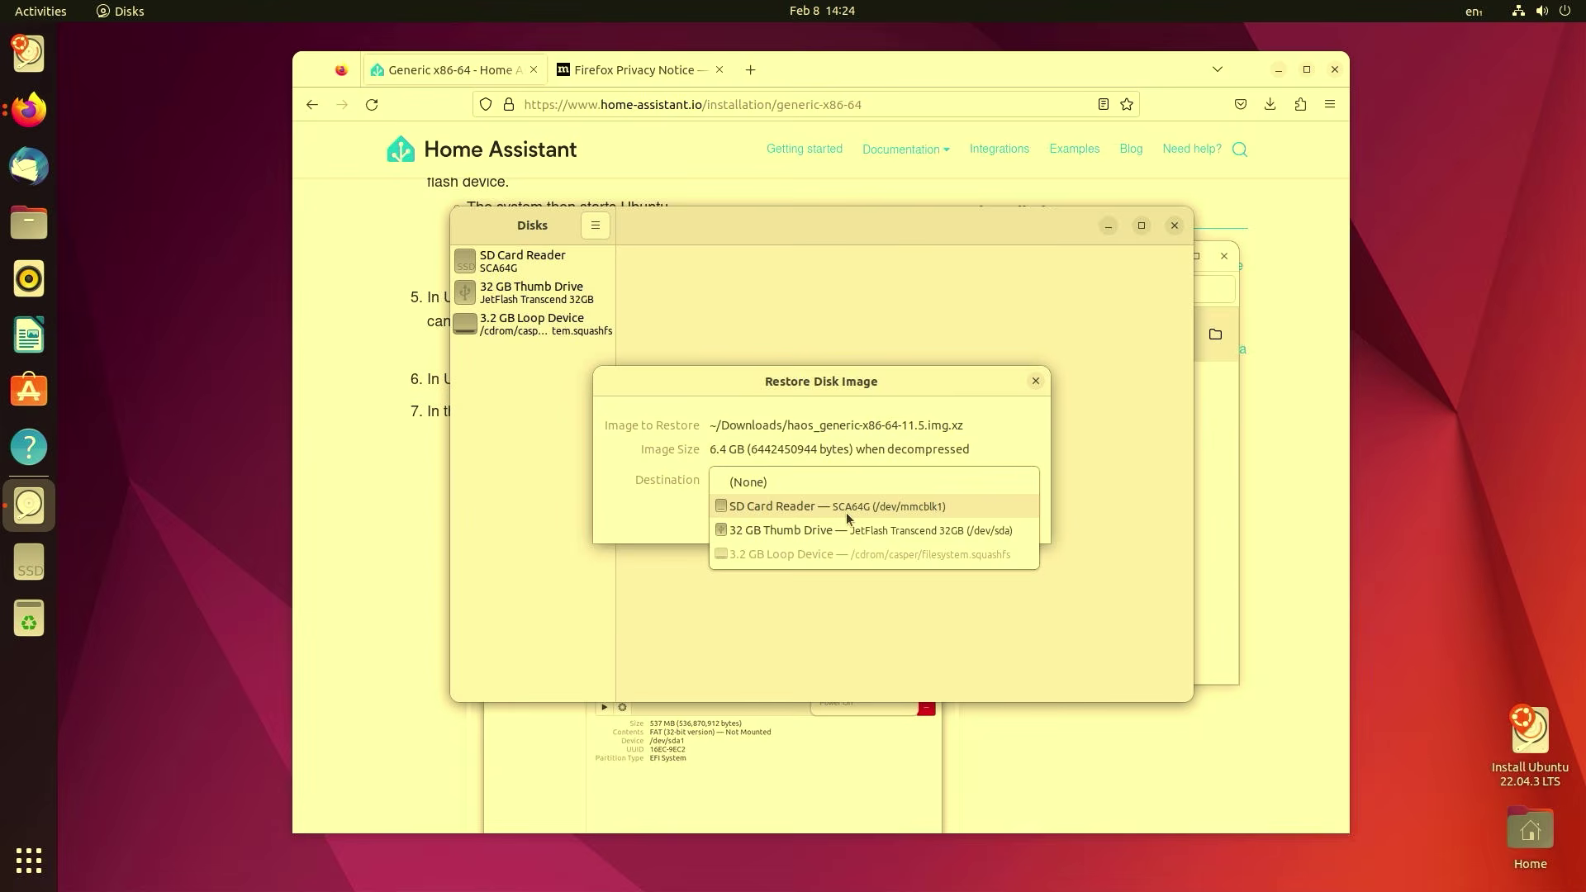
click(846, 506)
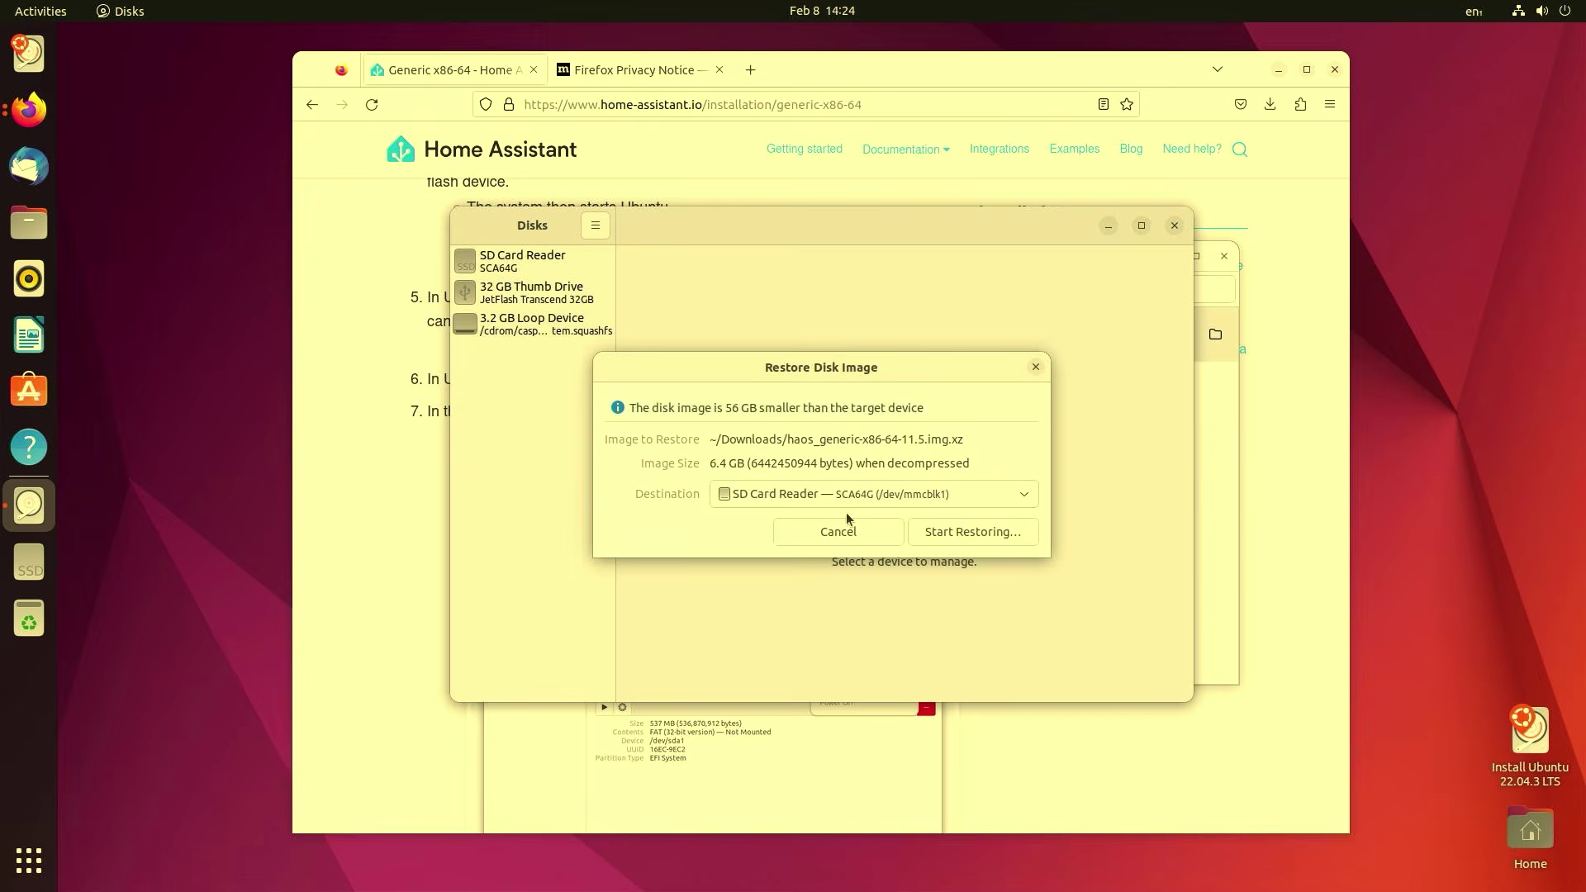
click(940, 537)
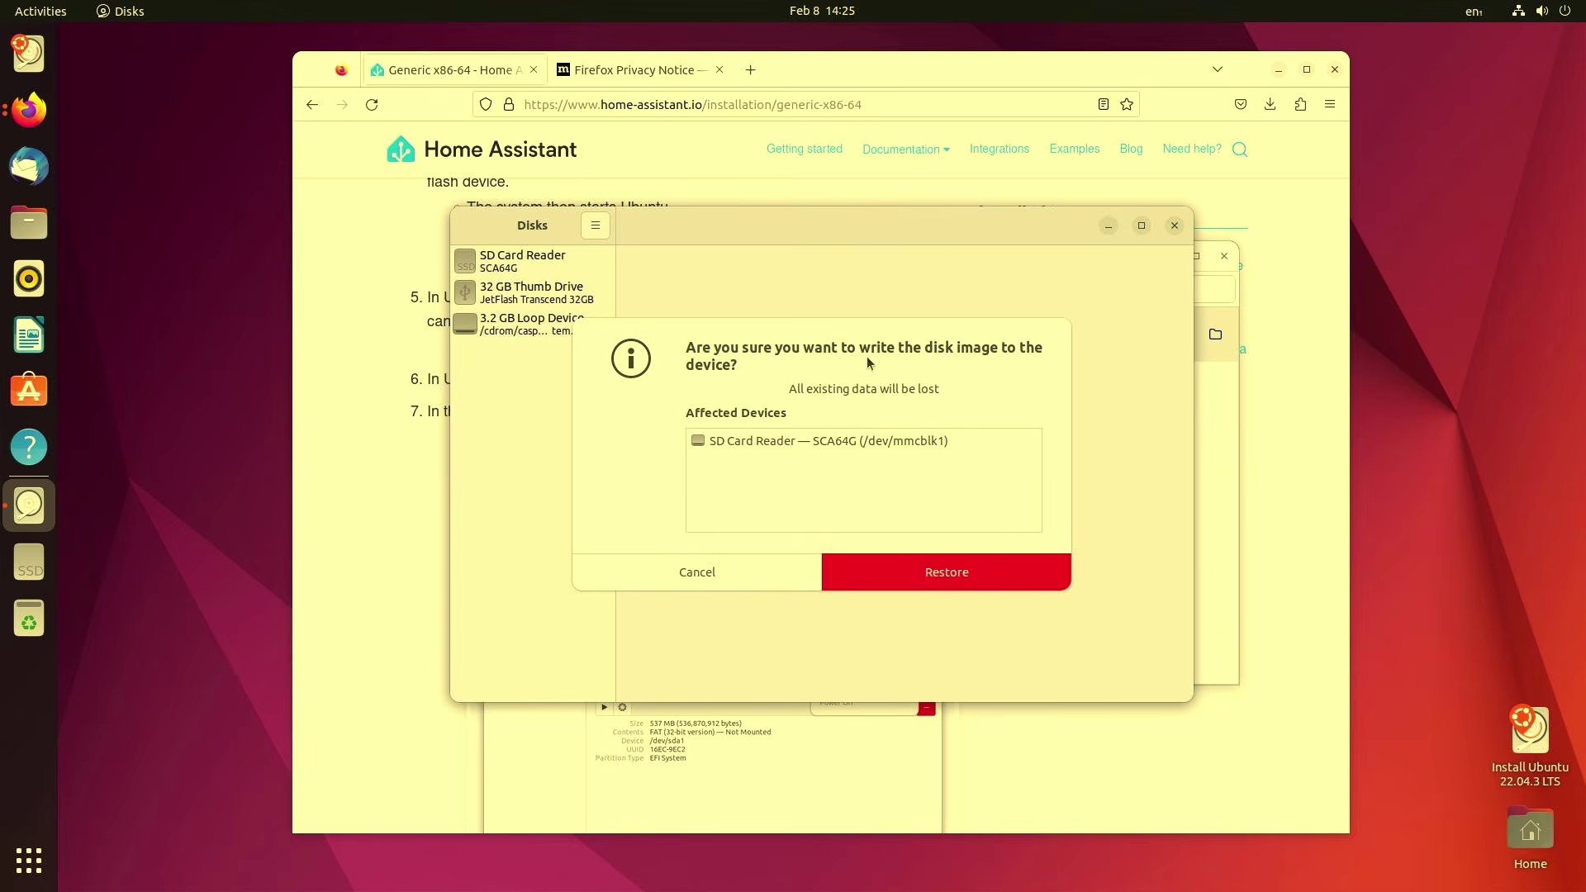
click(906, 581)
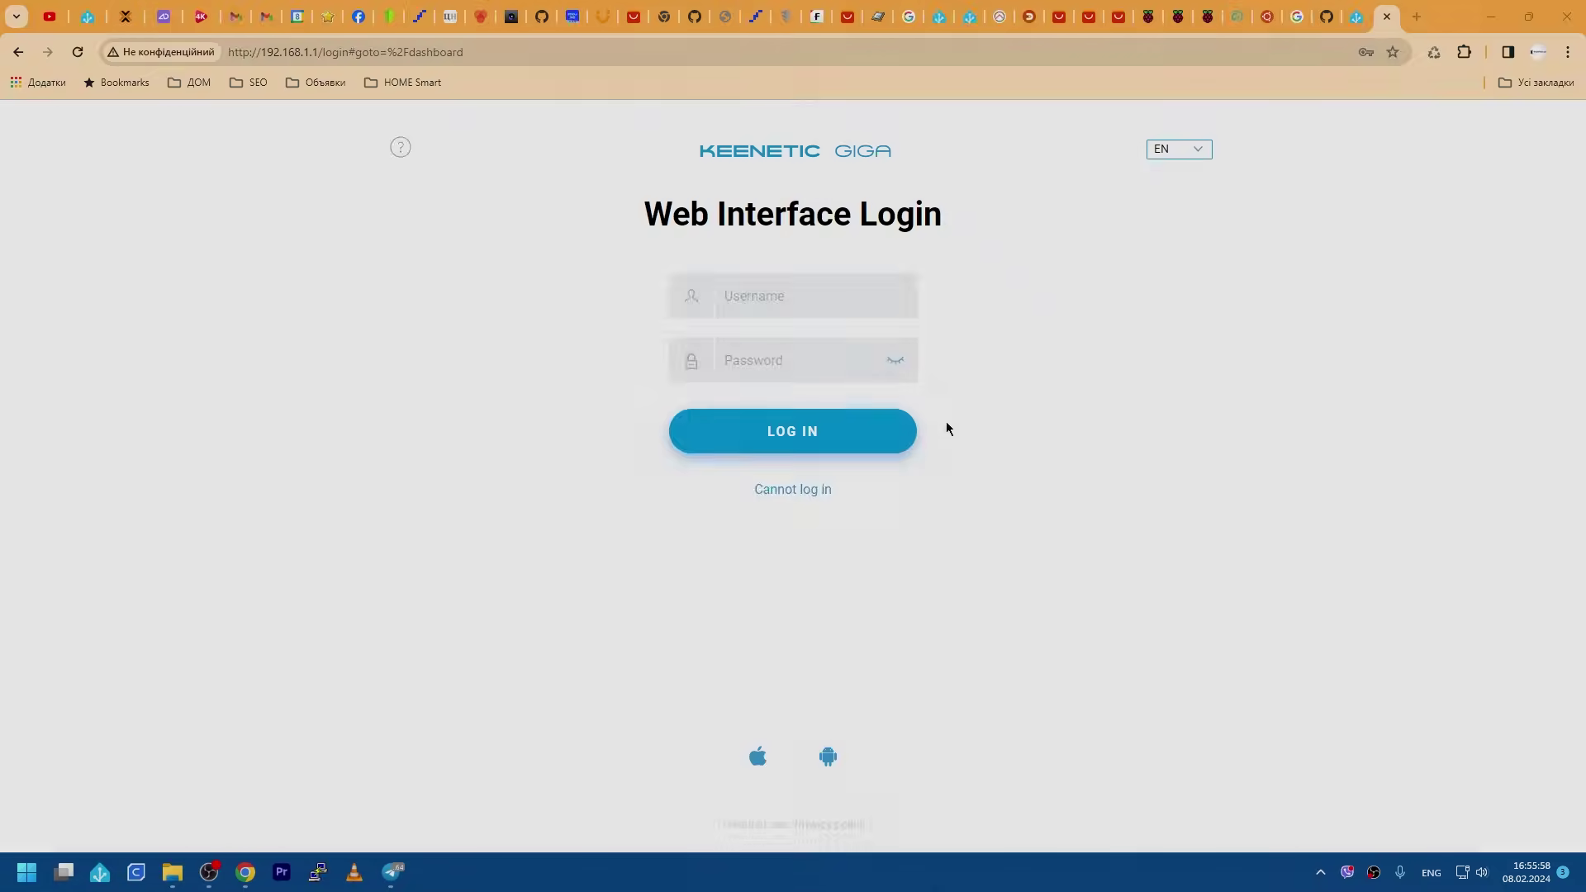
Step: Log in to the Keenetic Giga web interface with the saved admin username and password, and open the Device lists page
click(813, 295)
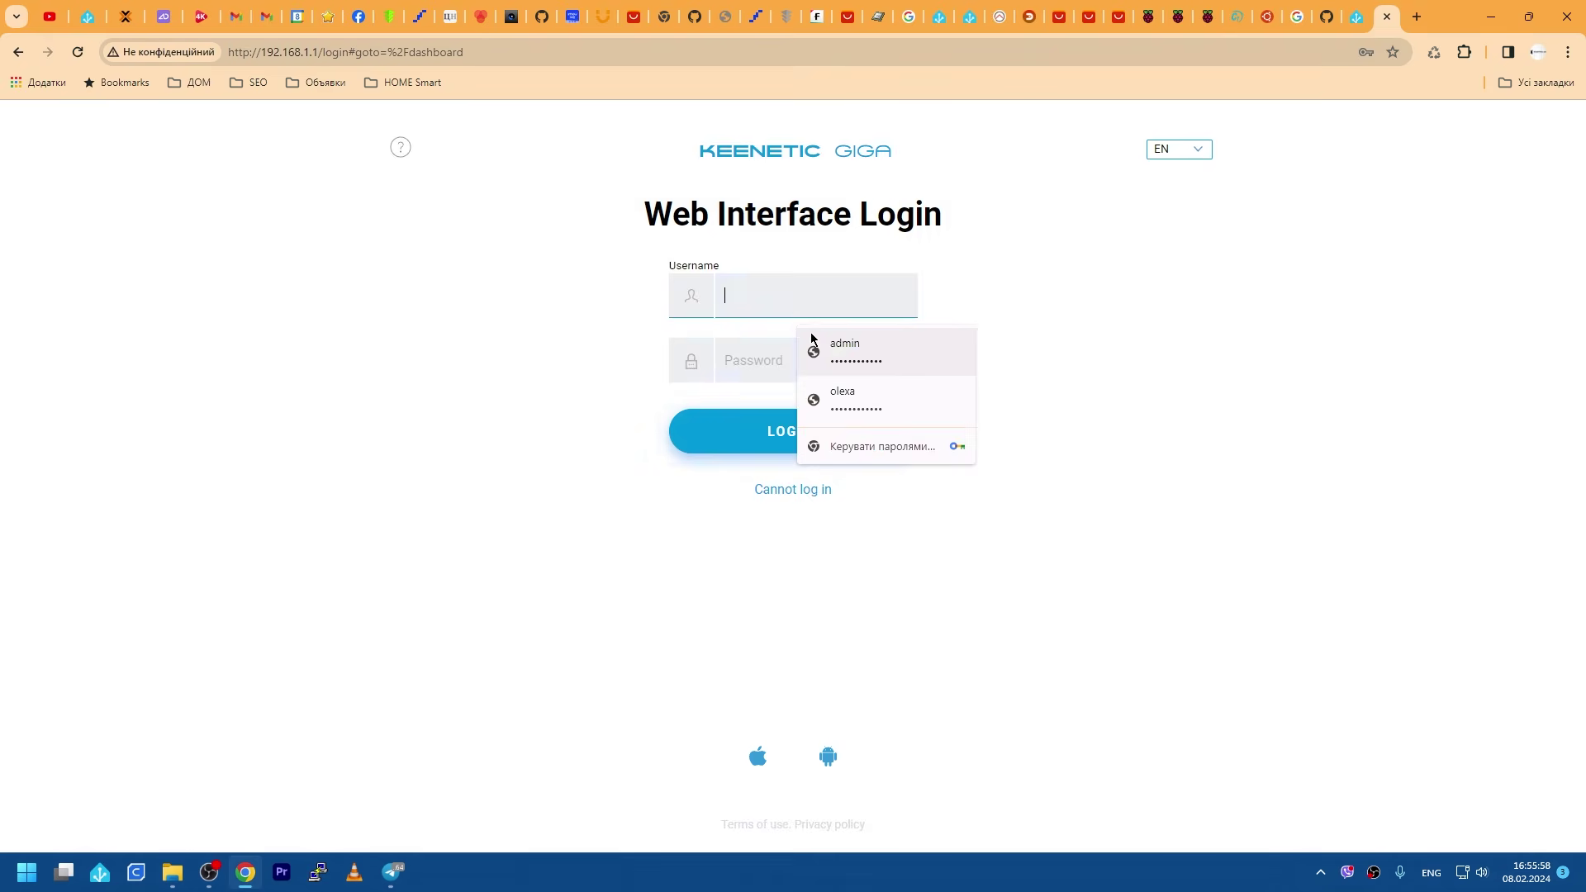
click(850, 345)
click(762, 436)
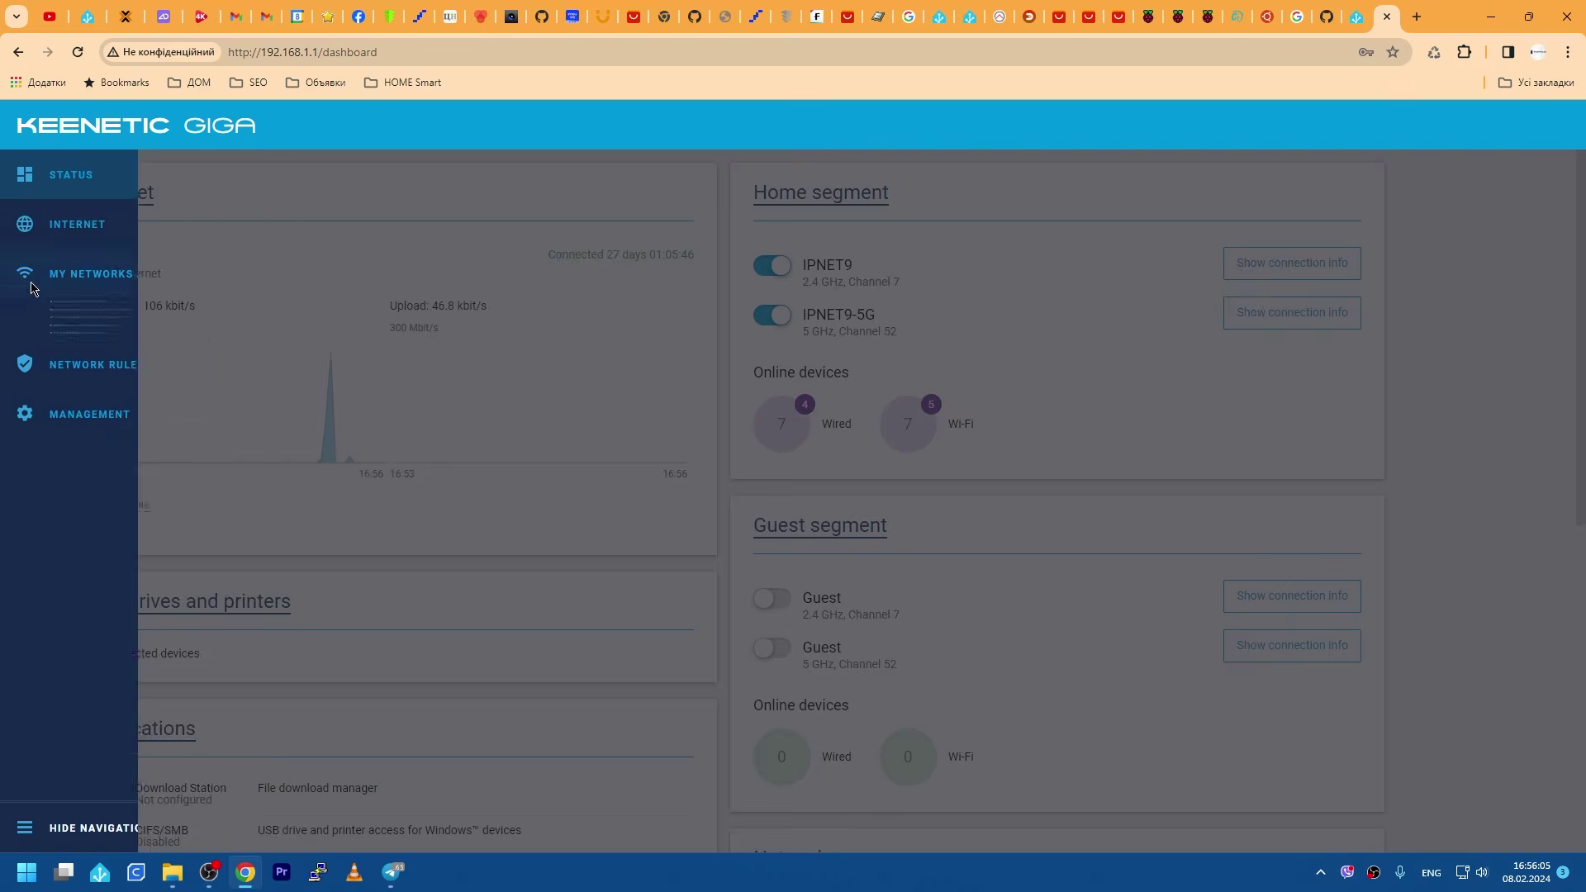
click(28, 276)
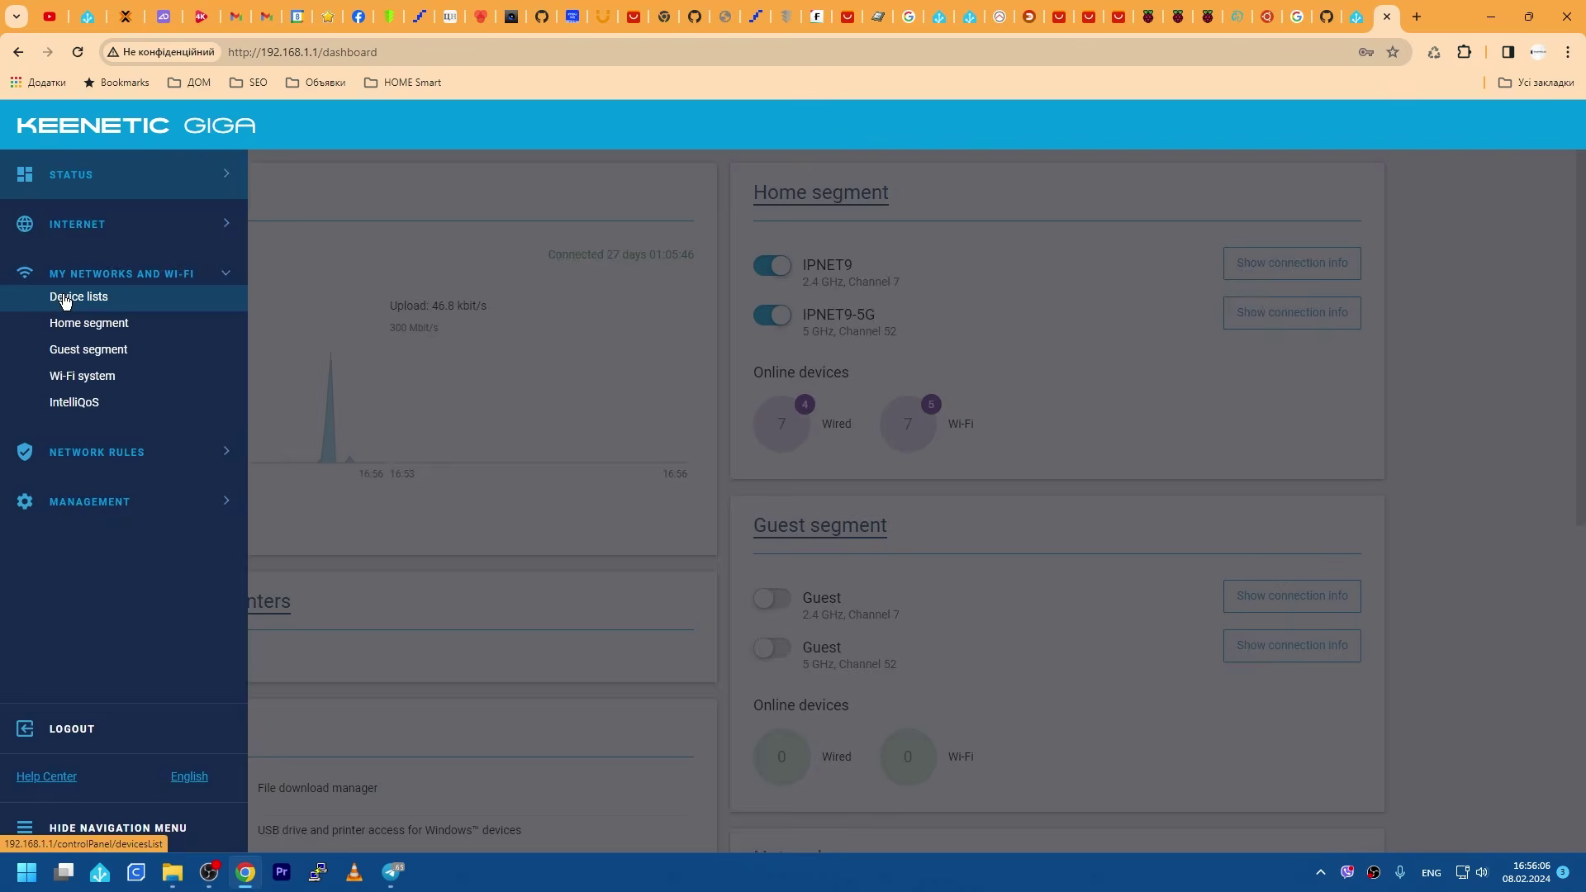
click(64, 304)
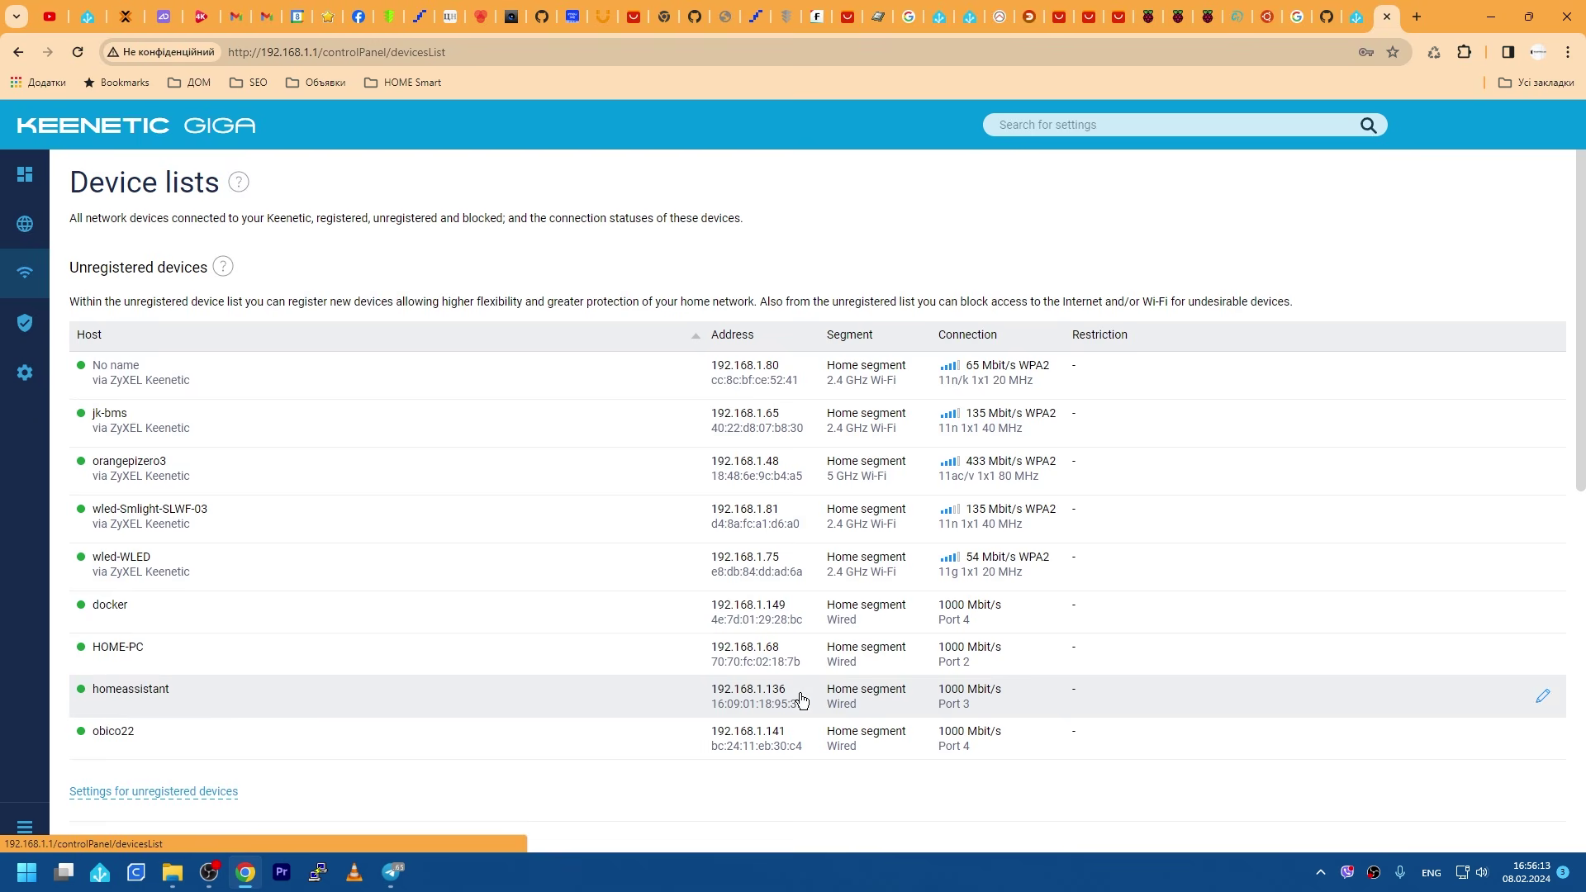
Step: Open the Home Assistant web interface at 192.168.1.136:8123 in a new browser tab
click(1417, 18)
text(192.168.1.)
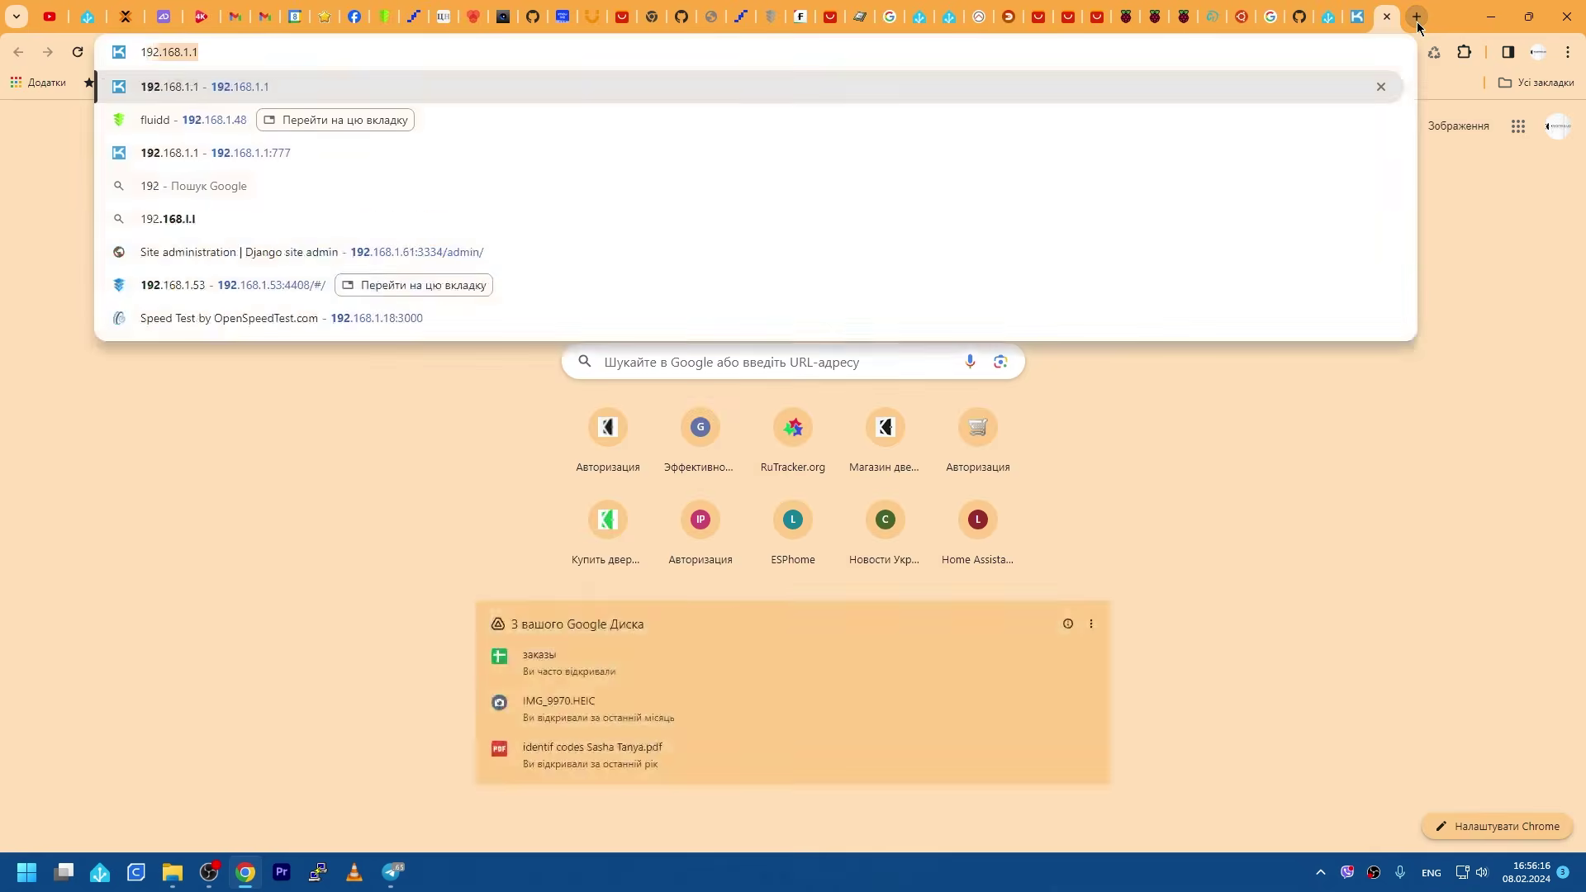
text(136)
key(Return)
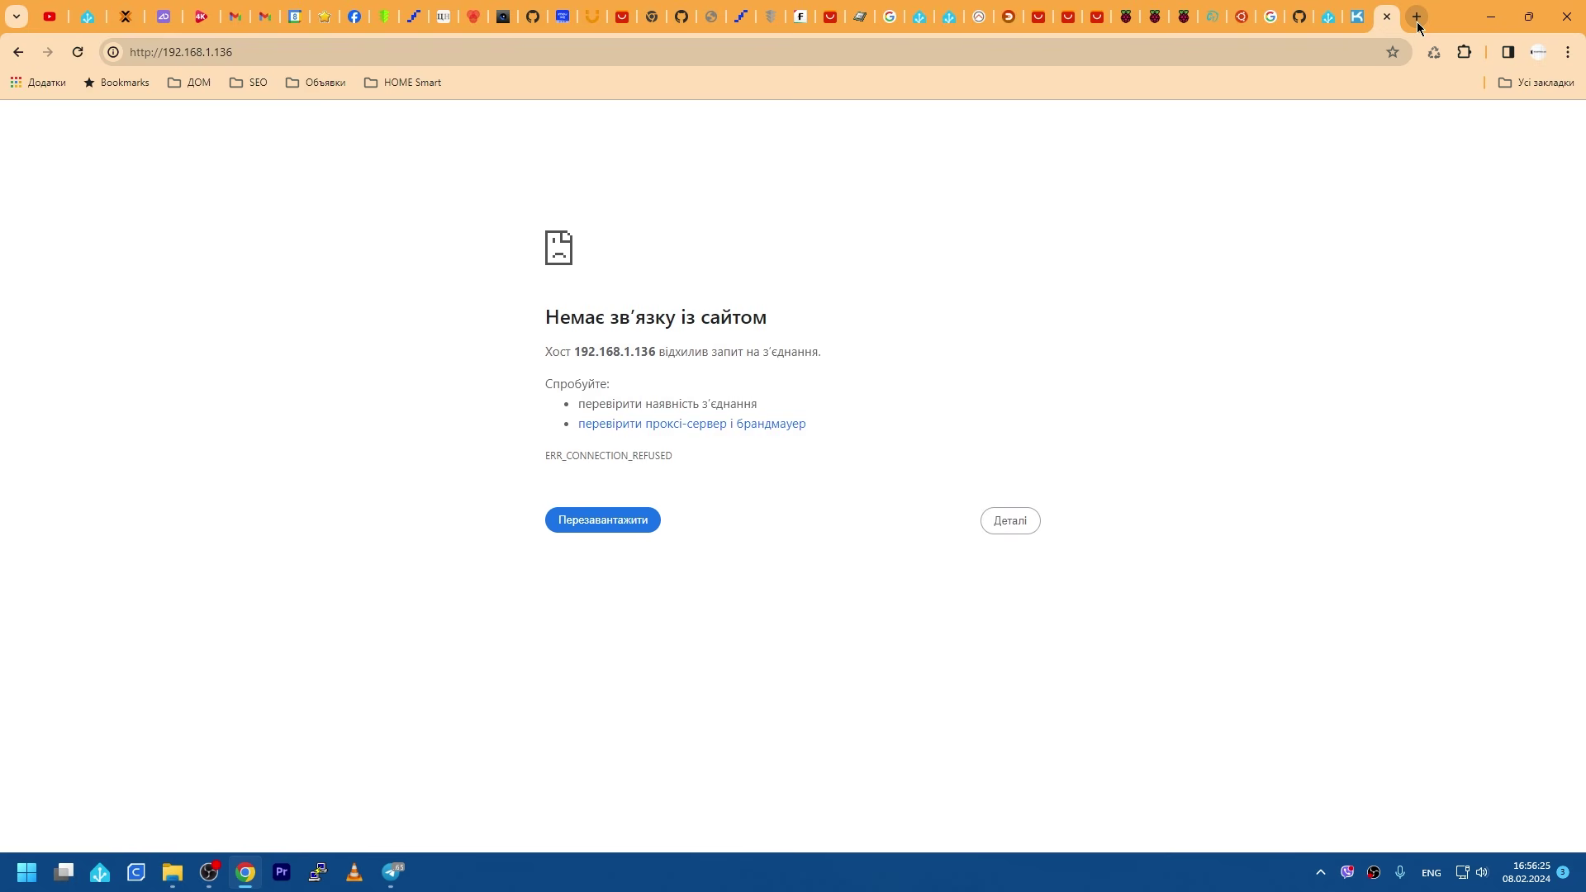
click(291, 56)
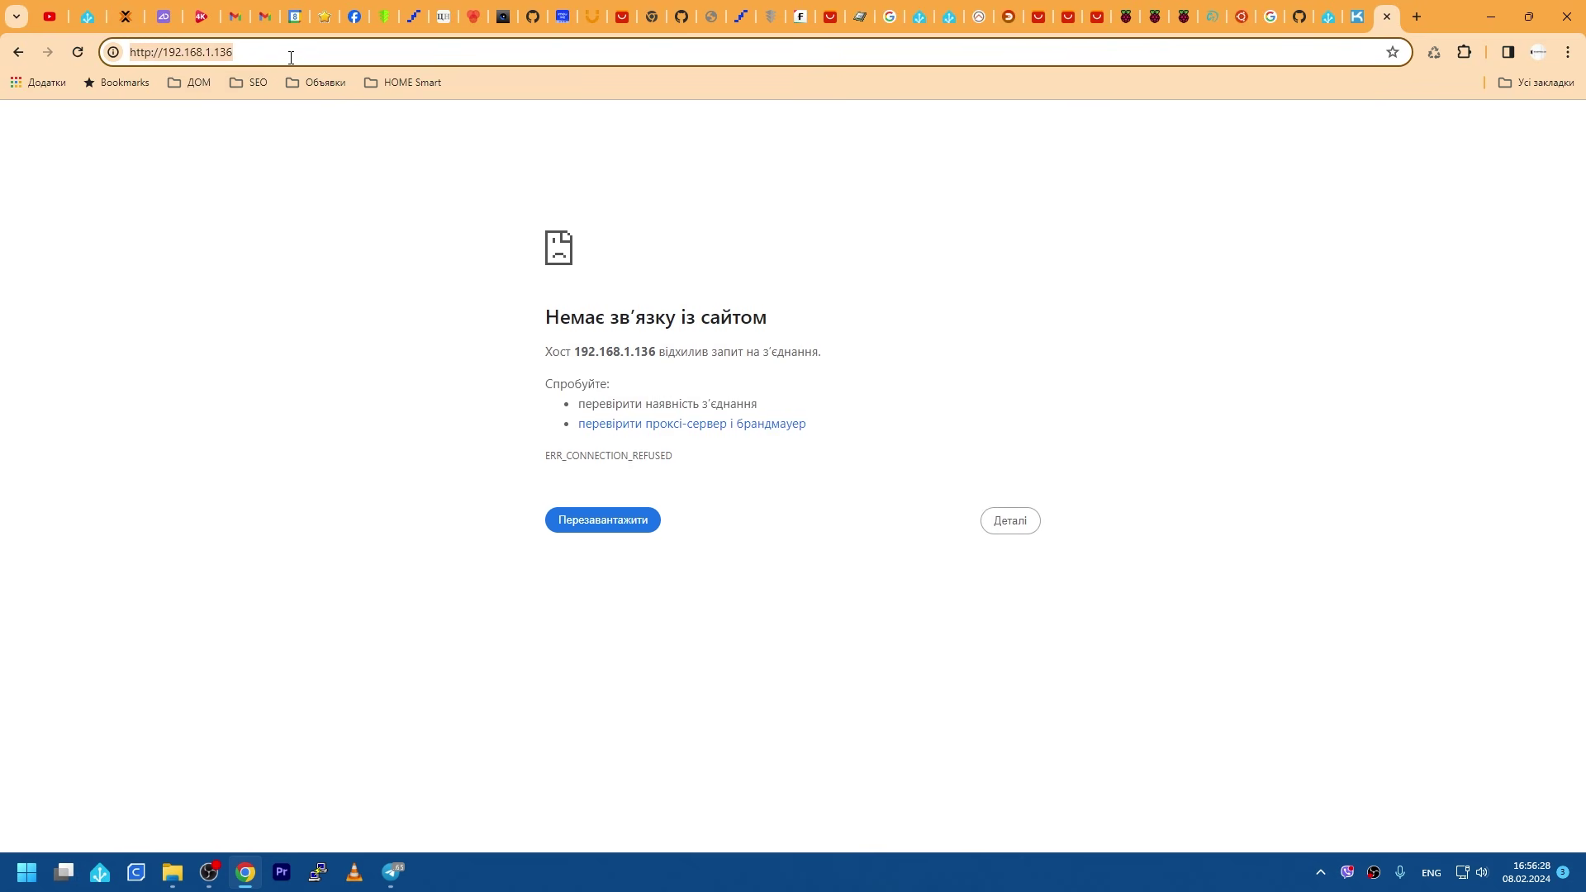
click(291, 56)
text(:8123)
key(Return)
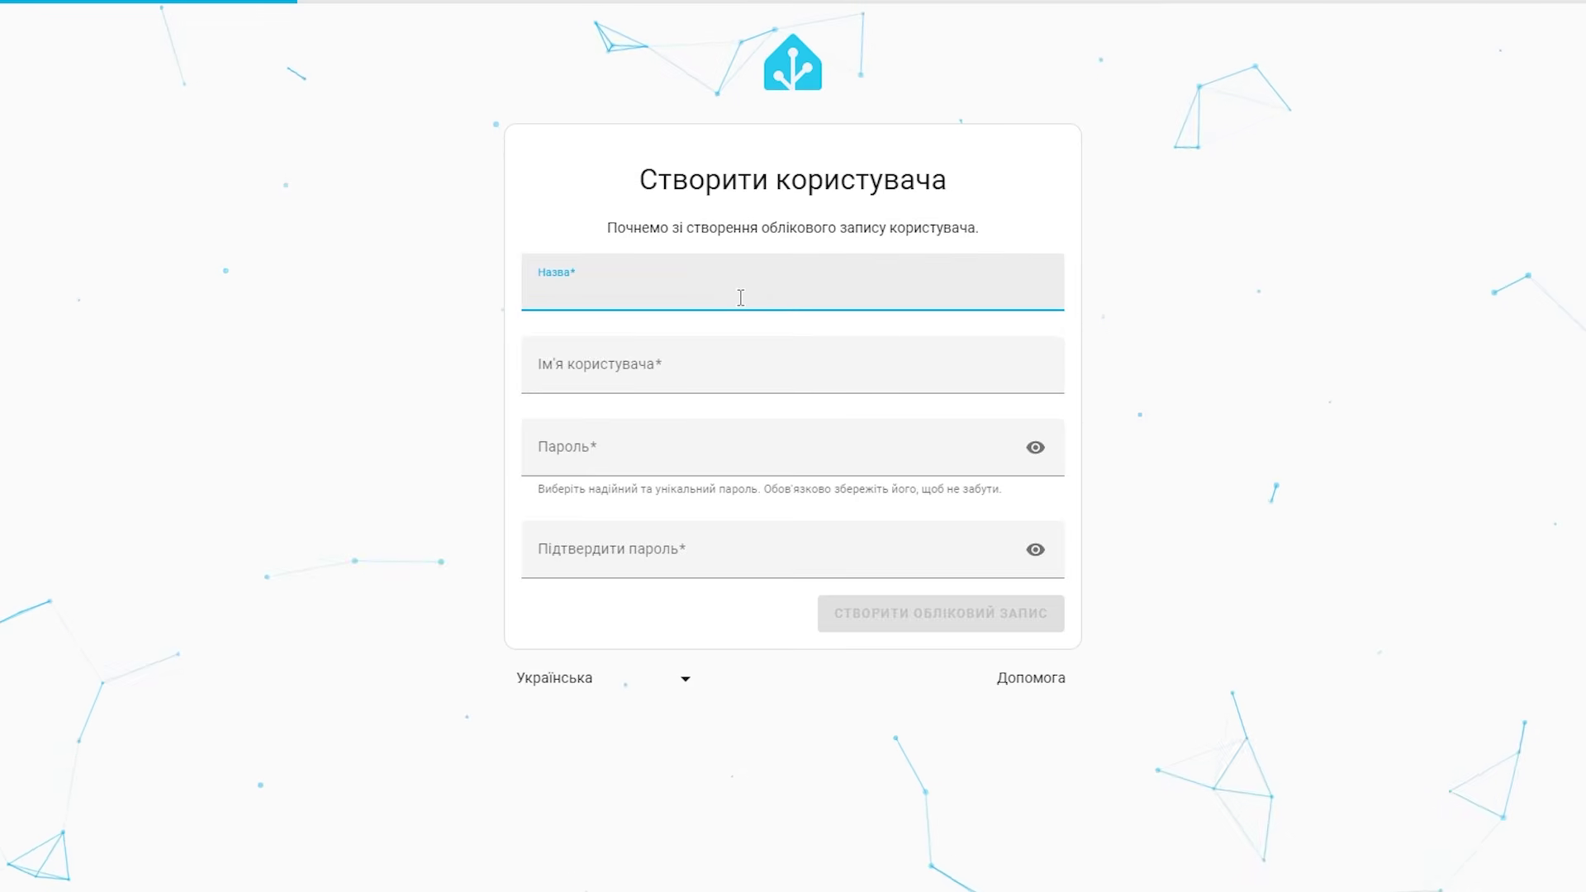
Step: Create the Home Assistant account with bootuse as name and username, enter and confirm the account password, and finish onboarding
text(bootu)
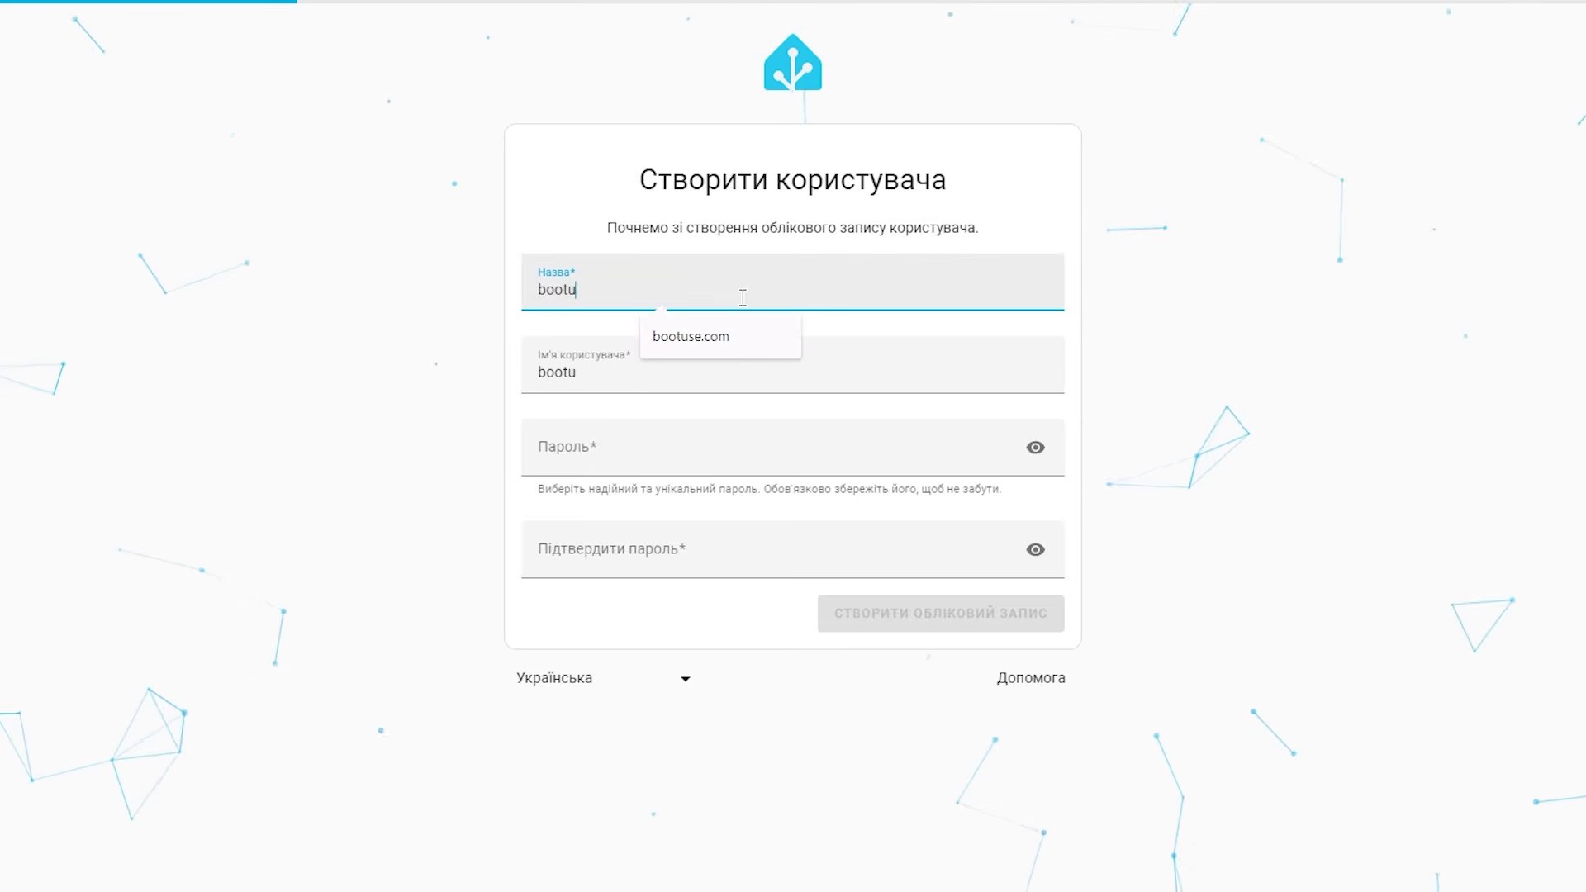
text(se)
key(Tab)
text(••)
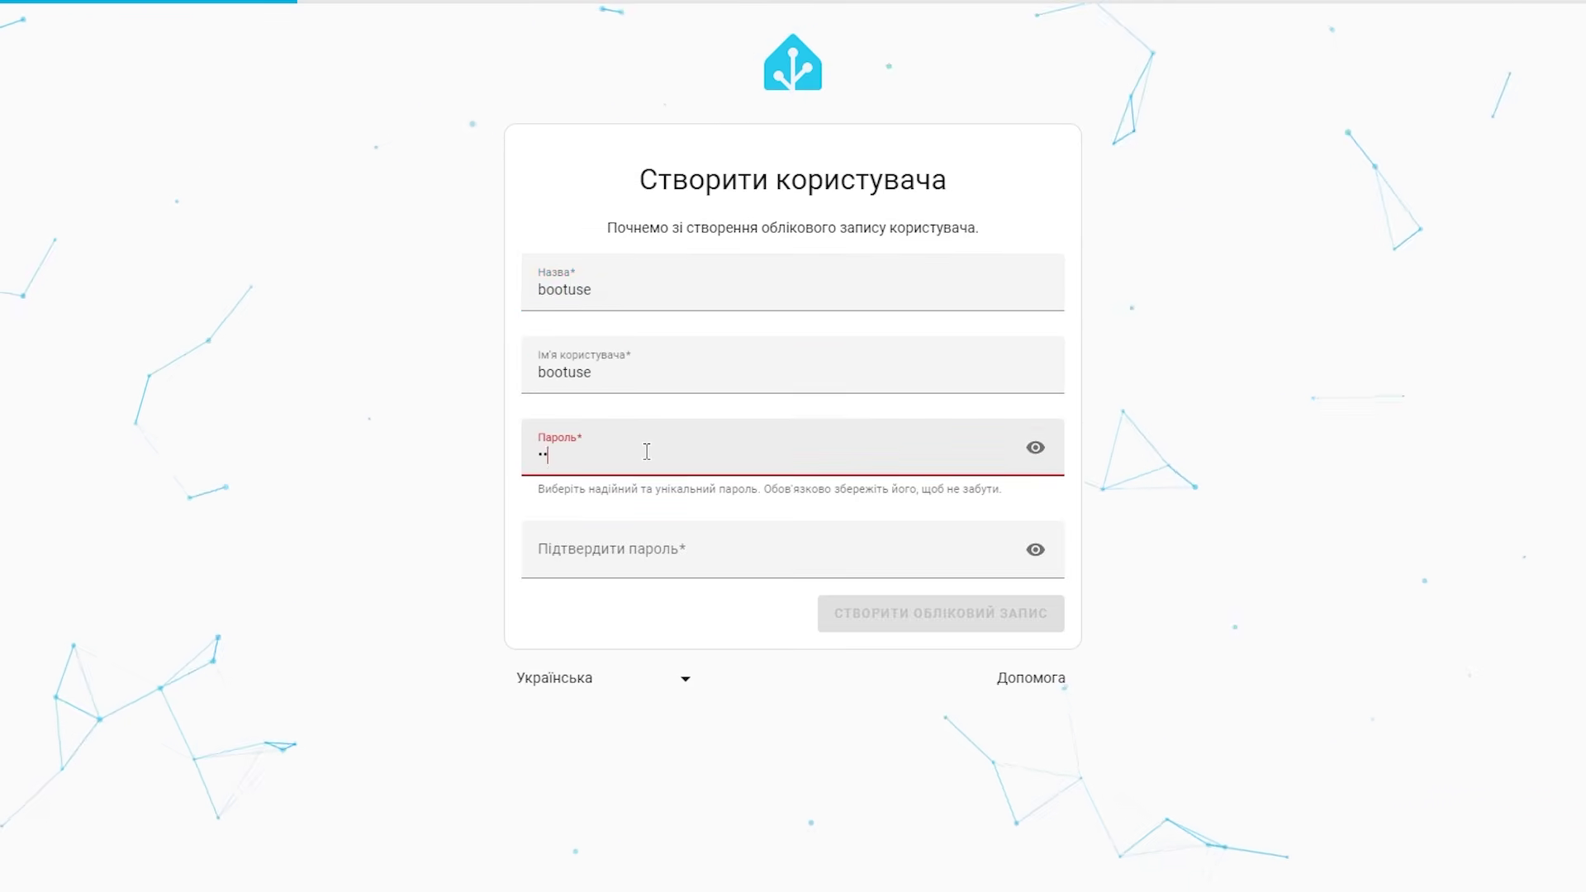
text(••••)
click(669, 548)
text(••••••)
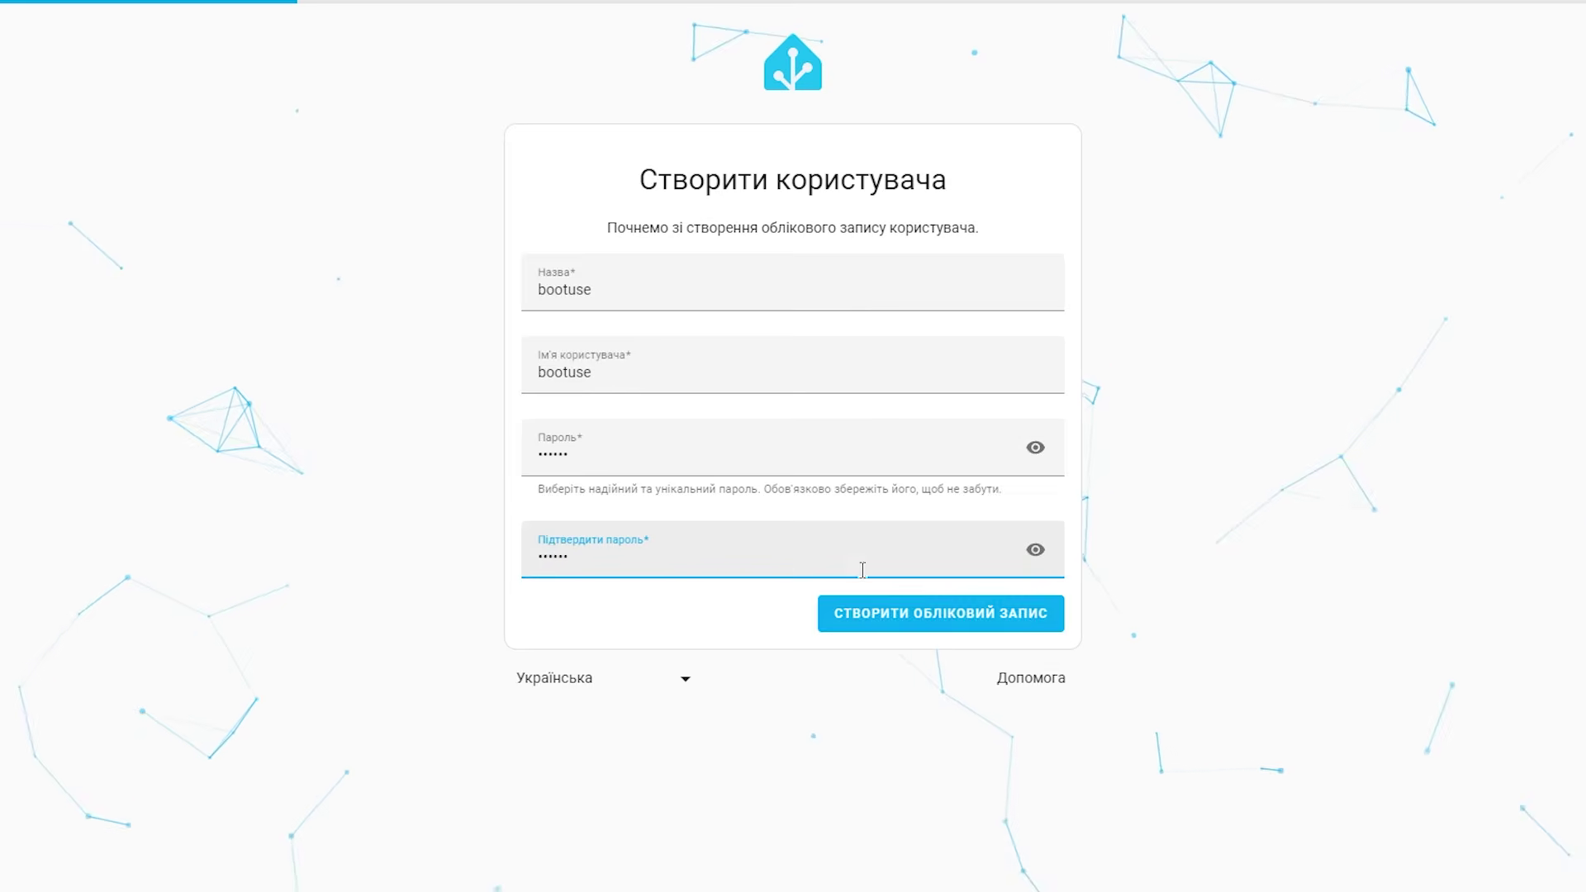
key(Return)
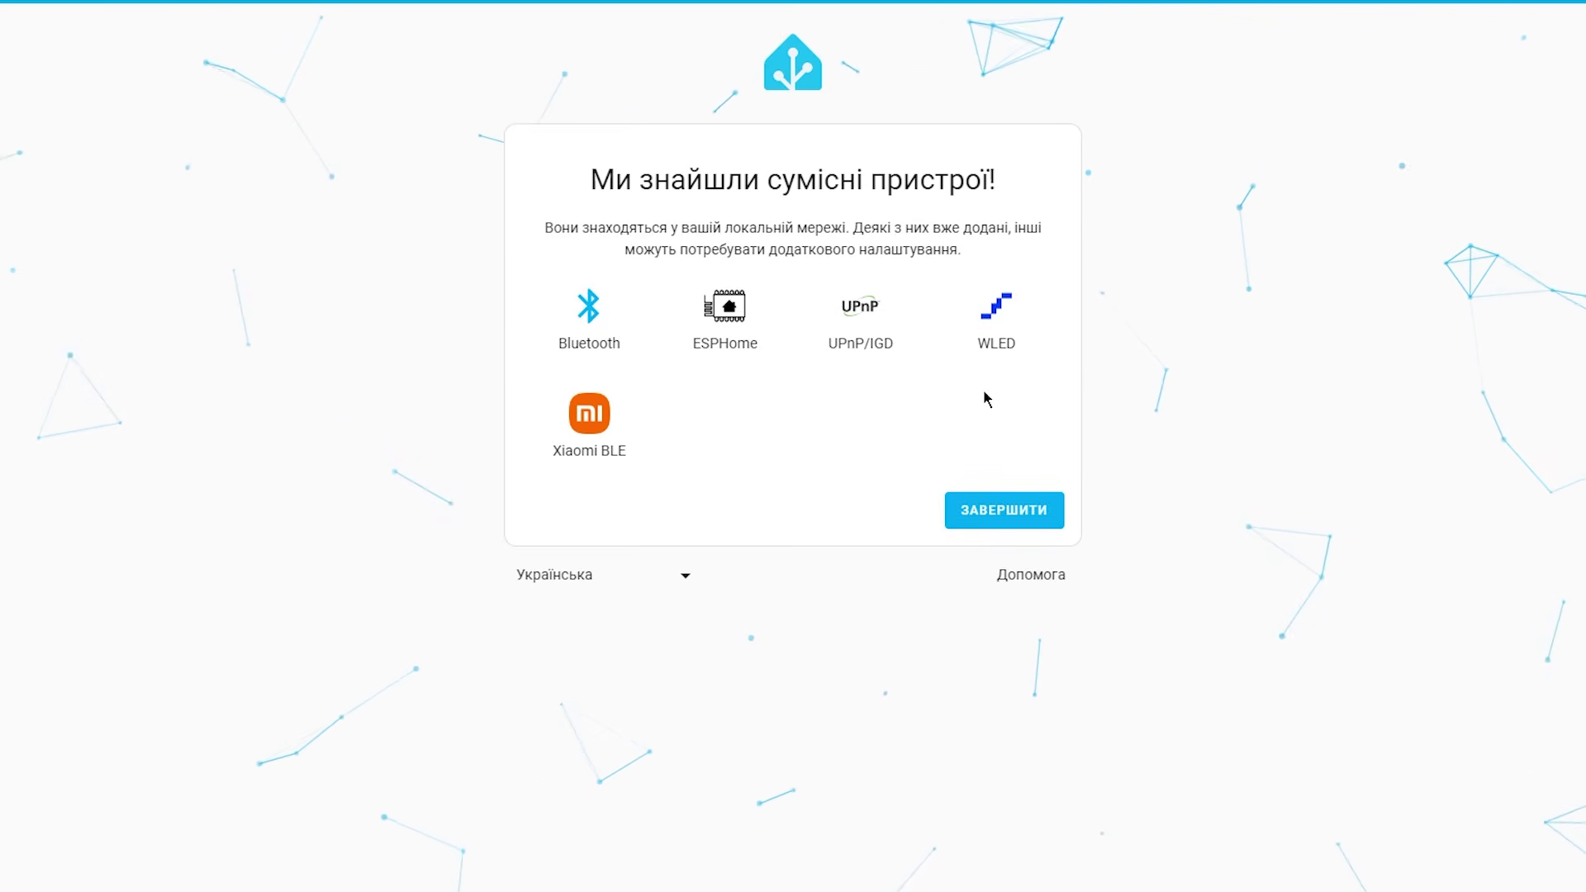
click(998, 515)
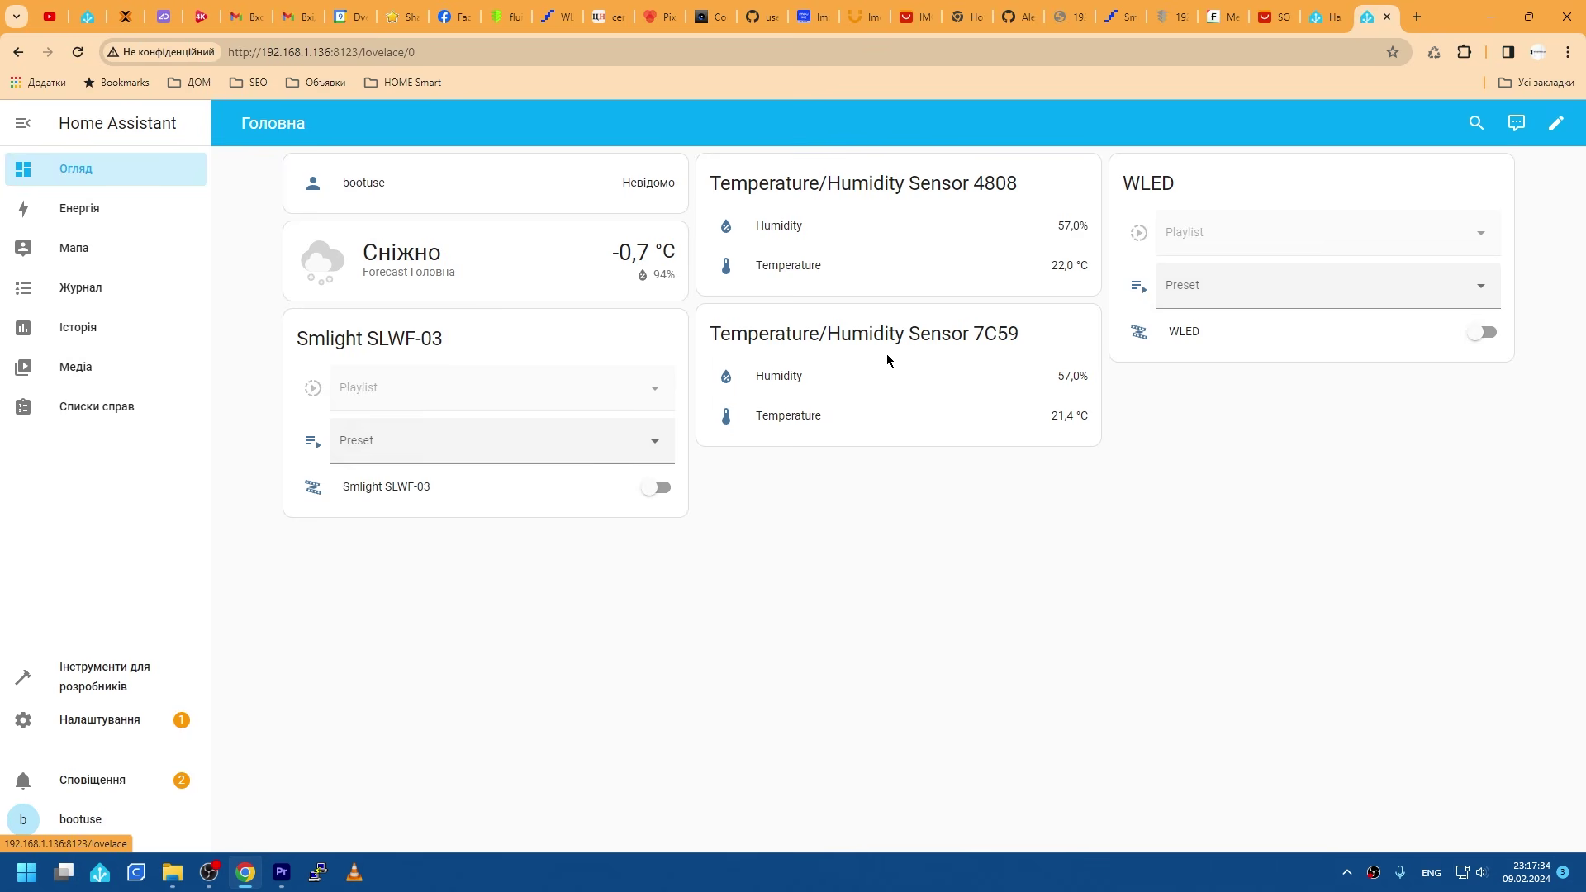
Step: Open the Xiaomi BLE integration in Home Assistant's Пристрої та сервіси settings to examine its devices
click(96, 723)
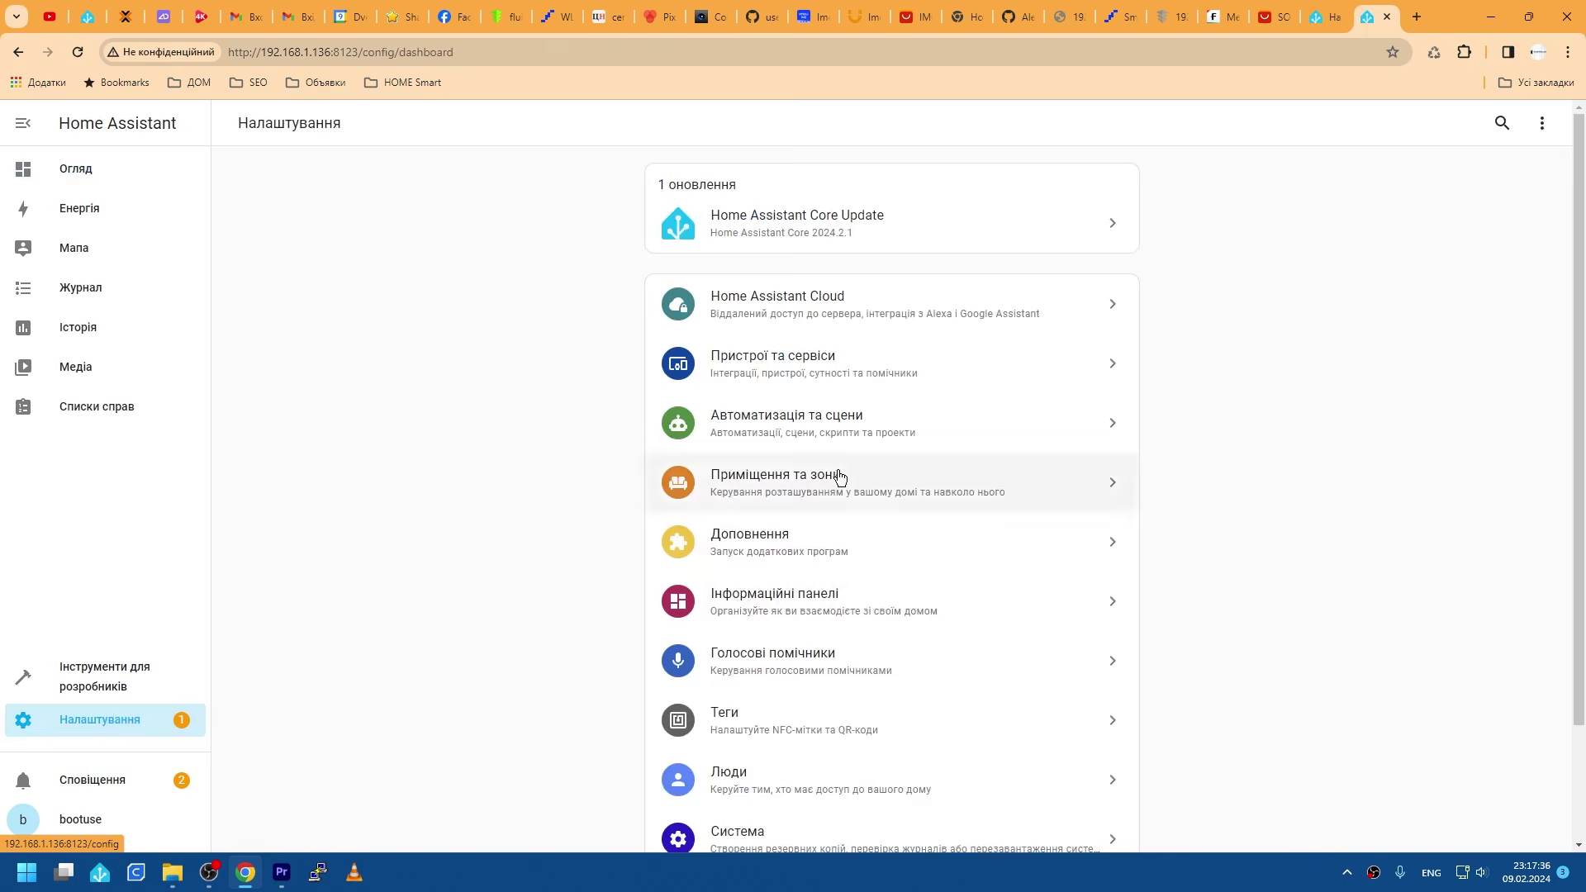
click(900, 368)
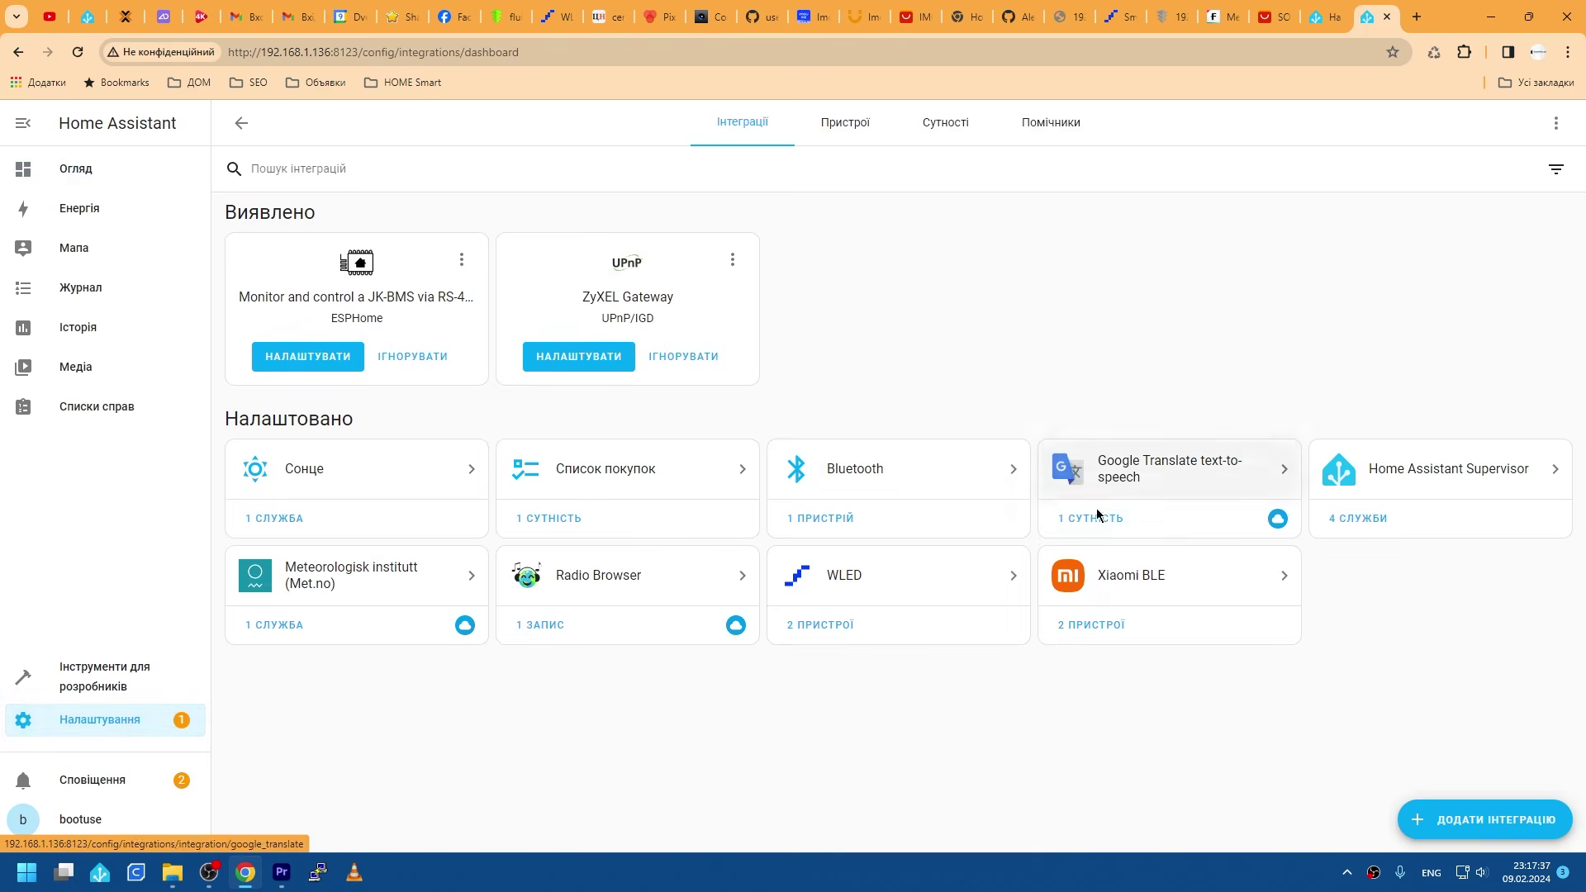
click(1122, 581)
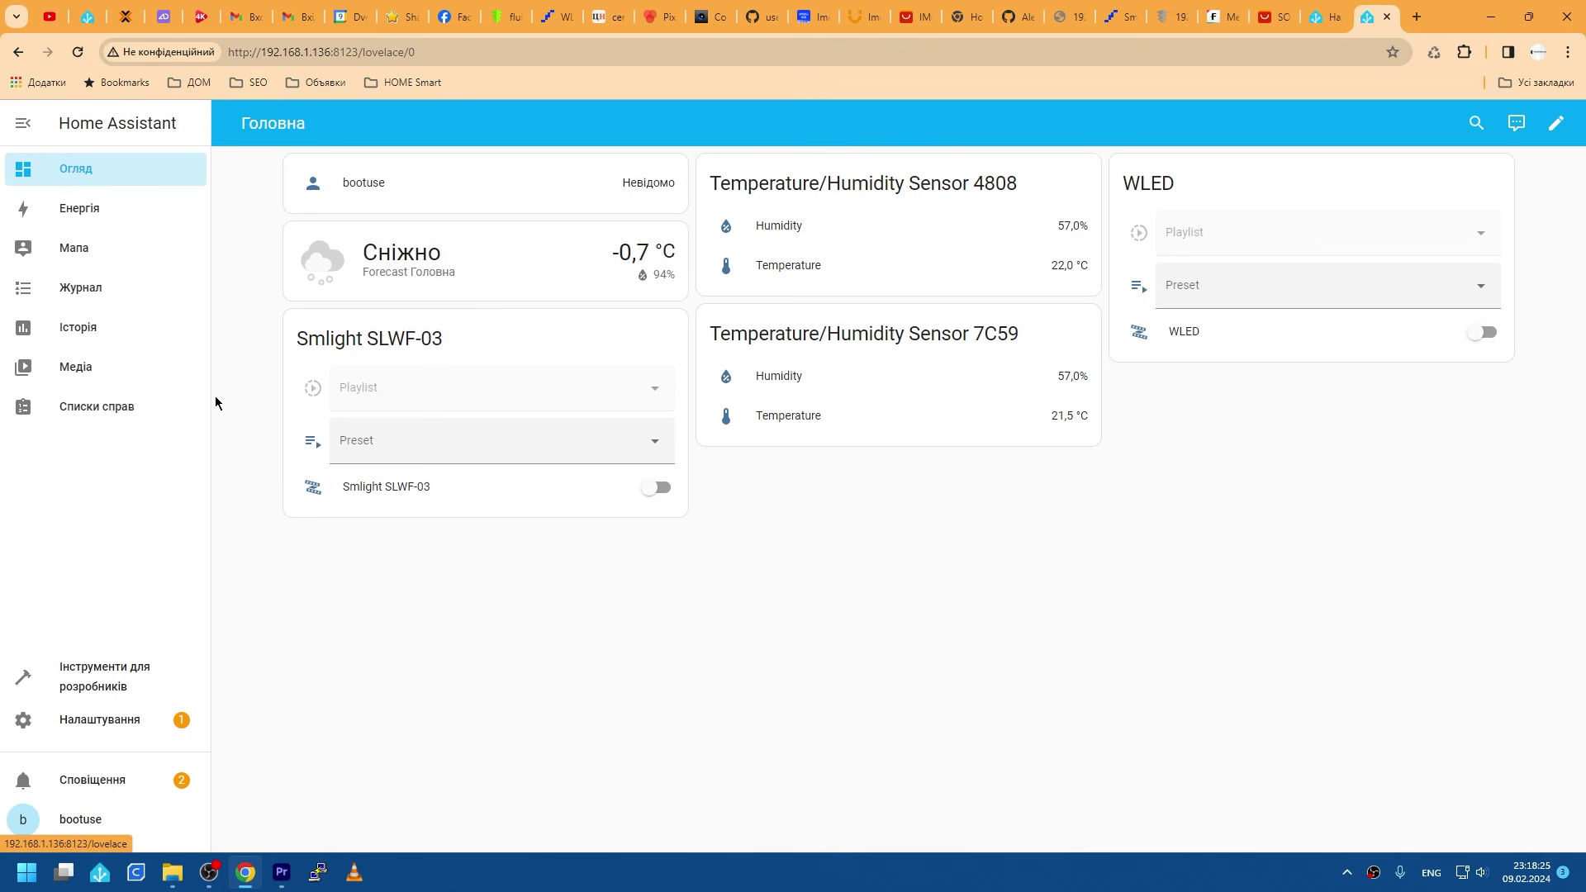
Step: Enable Розширений режим (advanced mode) in the bootuse user profile
click(97, 820)
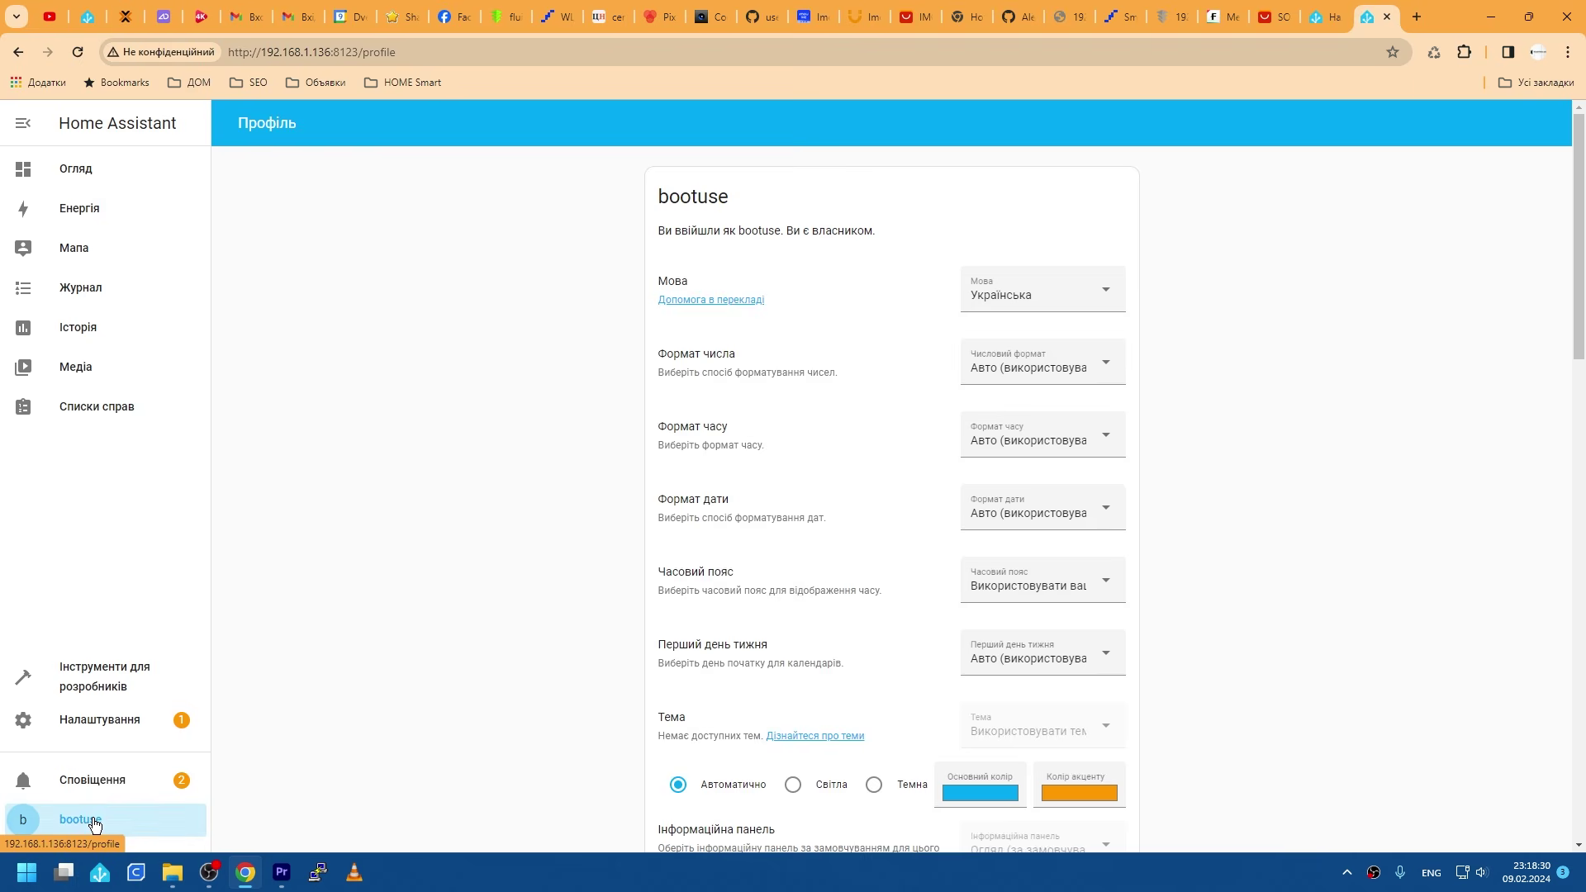
scroll(1018, 693, down, 8)
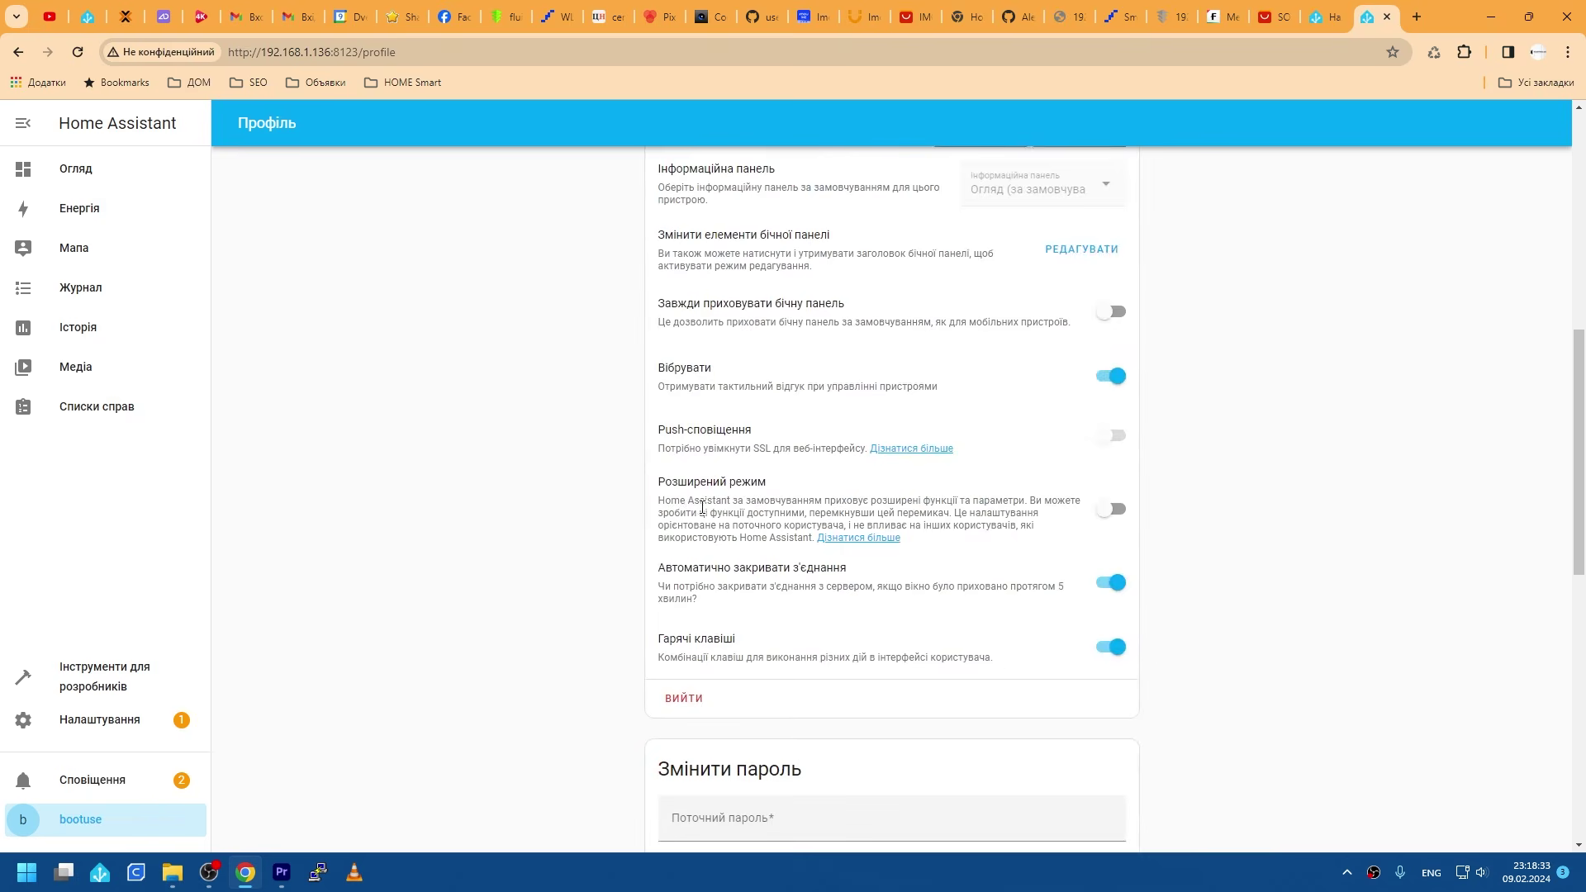
click(1111, 509)
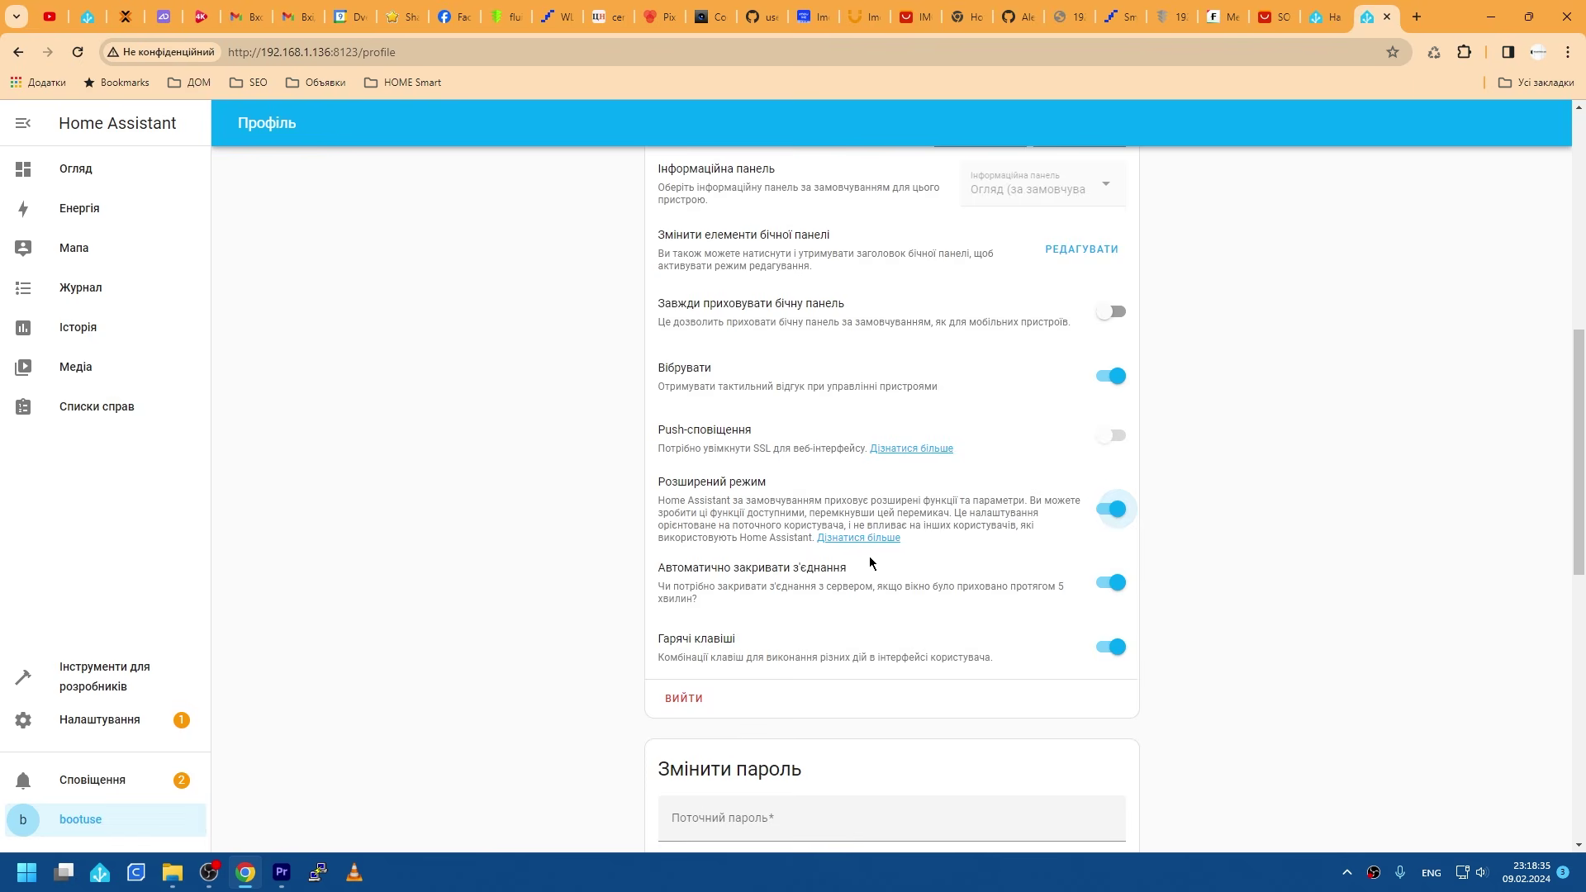
Step: Open the add-on store (Магазин доповнень) and browse the Official, ESPHome and Home Assistant Community add-ons
click(130, 718)
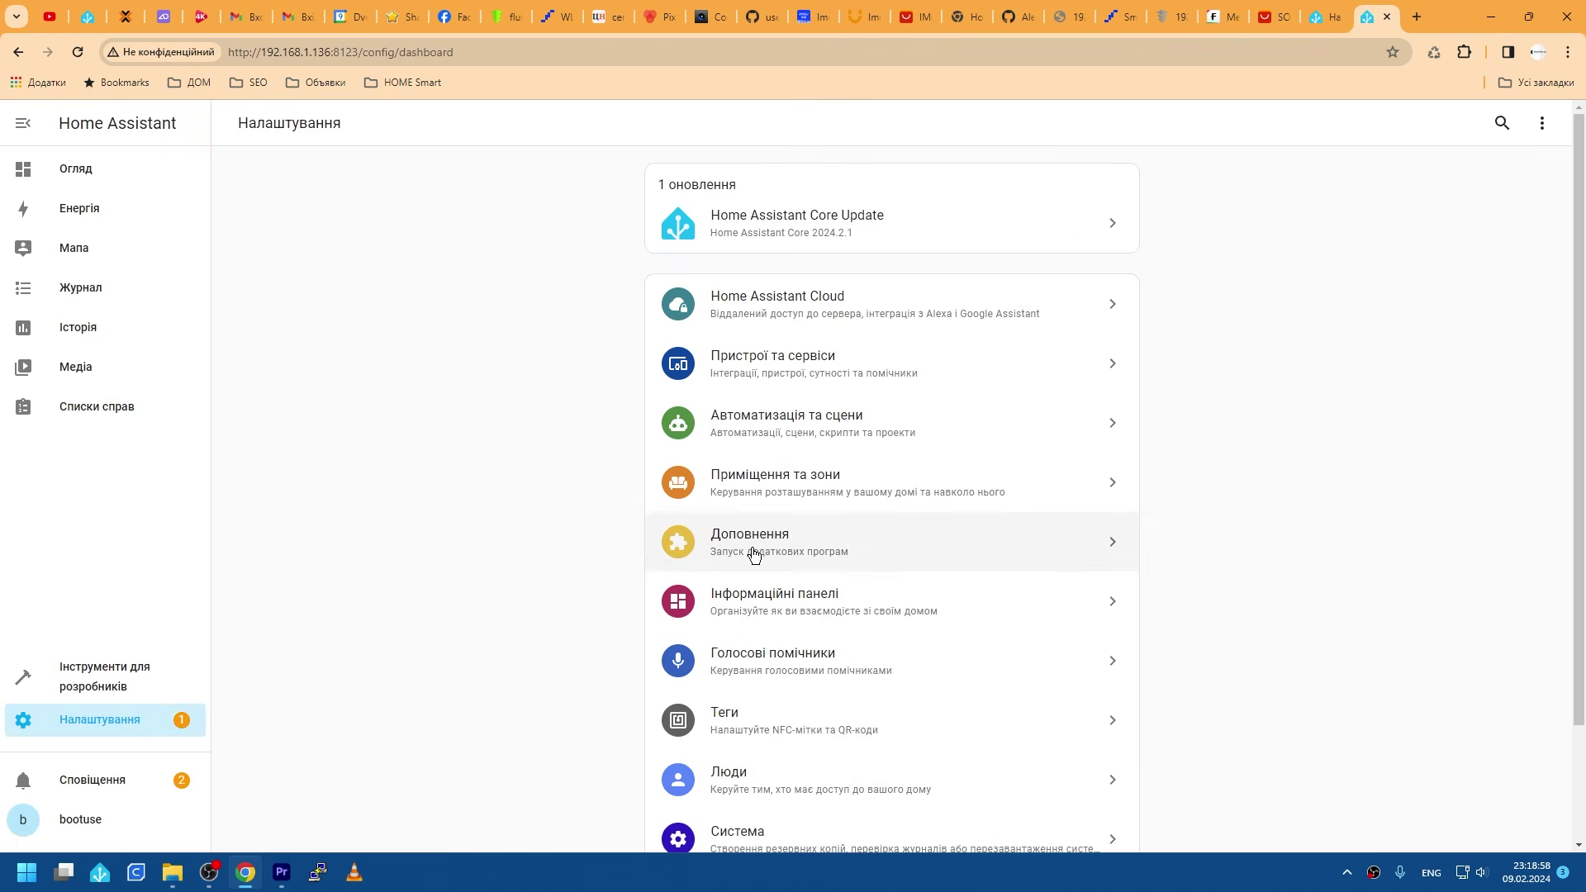
click(752, 554)
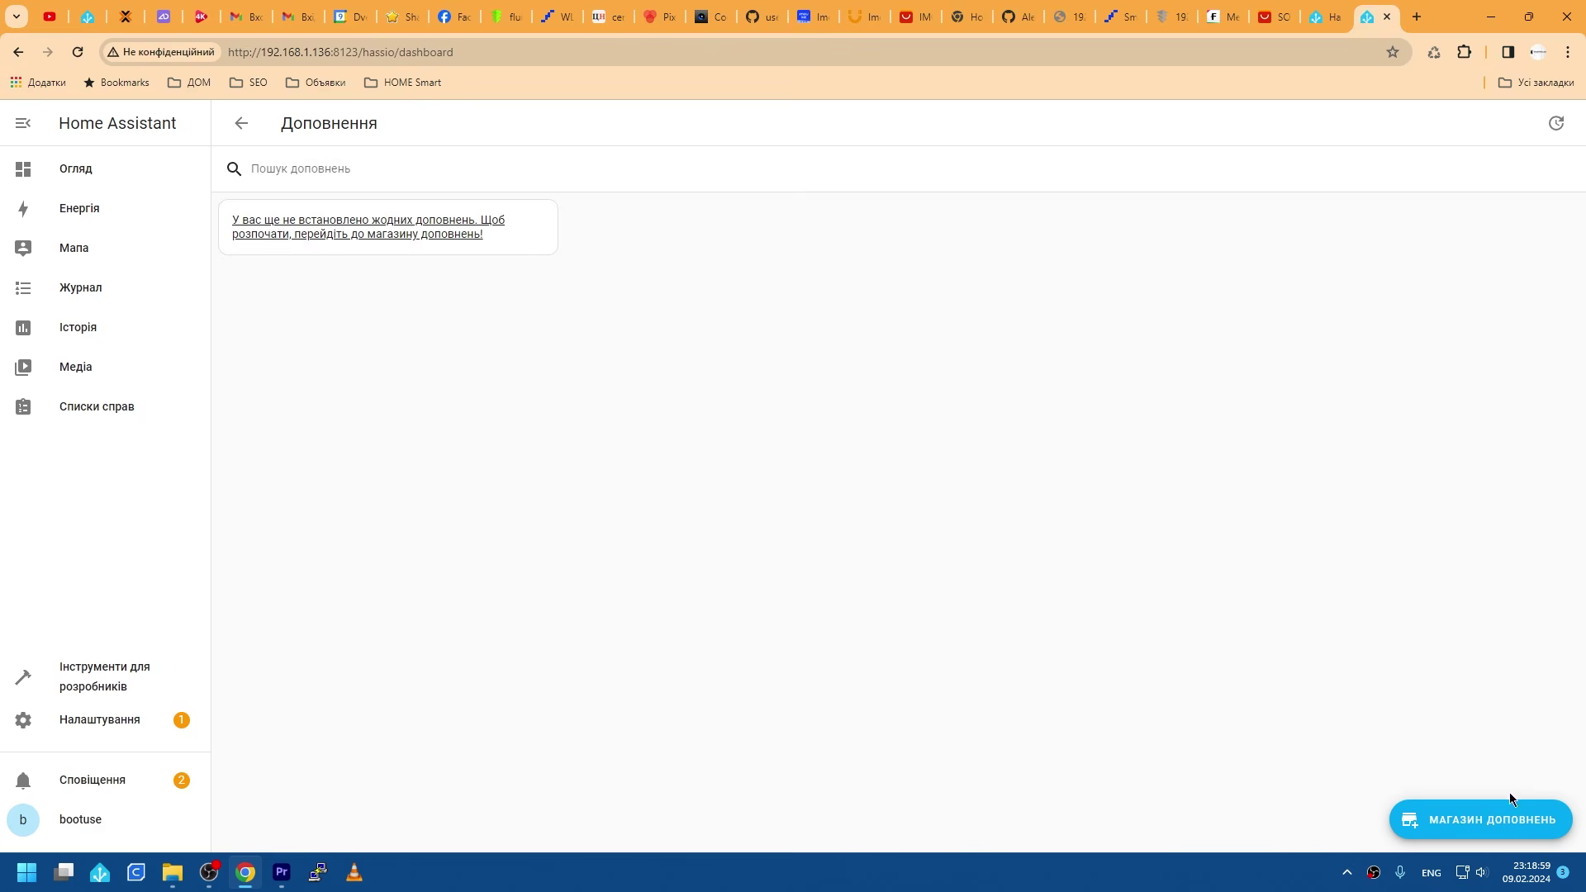
click(1443, 822)
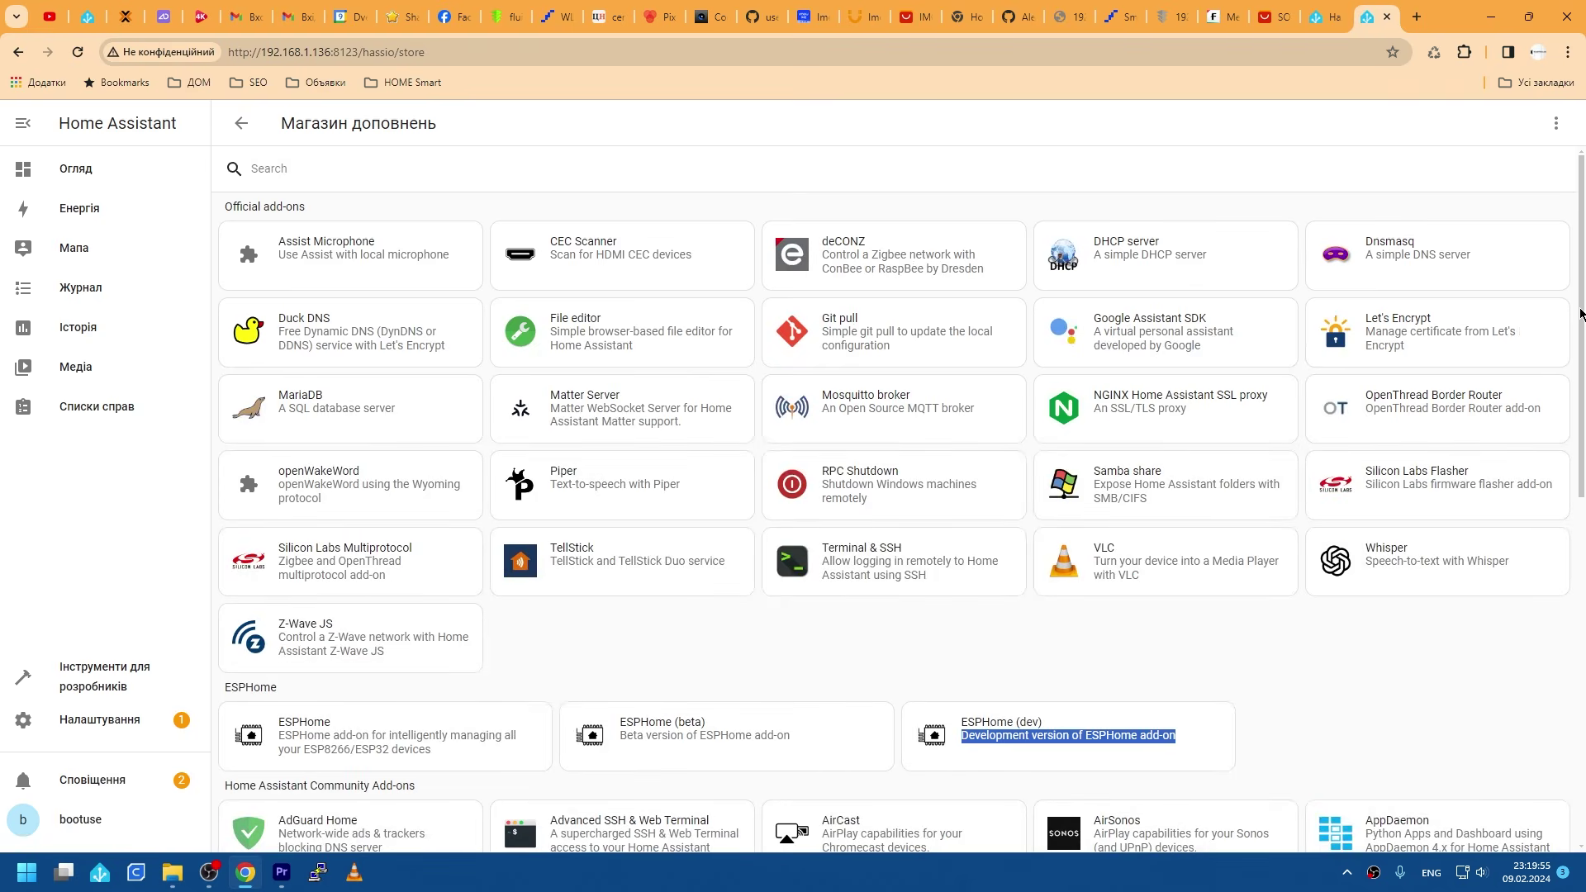
scroll(1580, 314, down, 7)
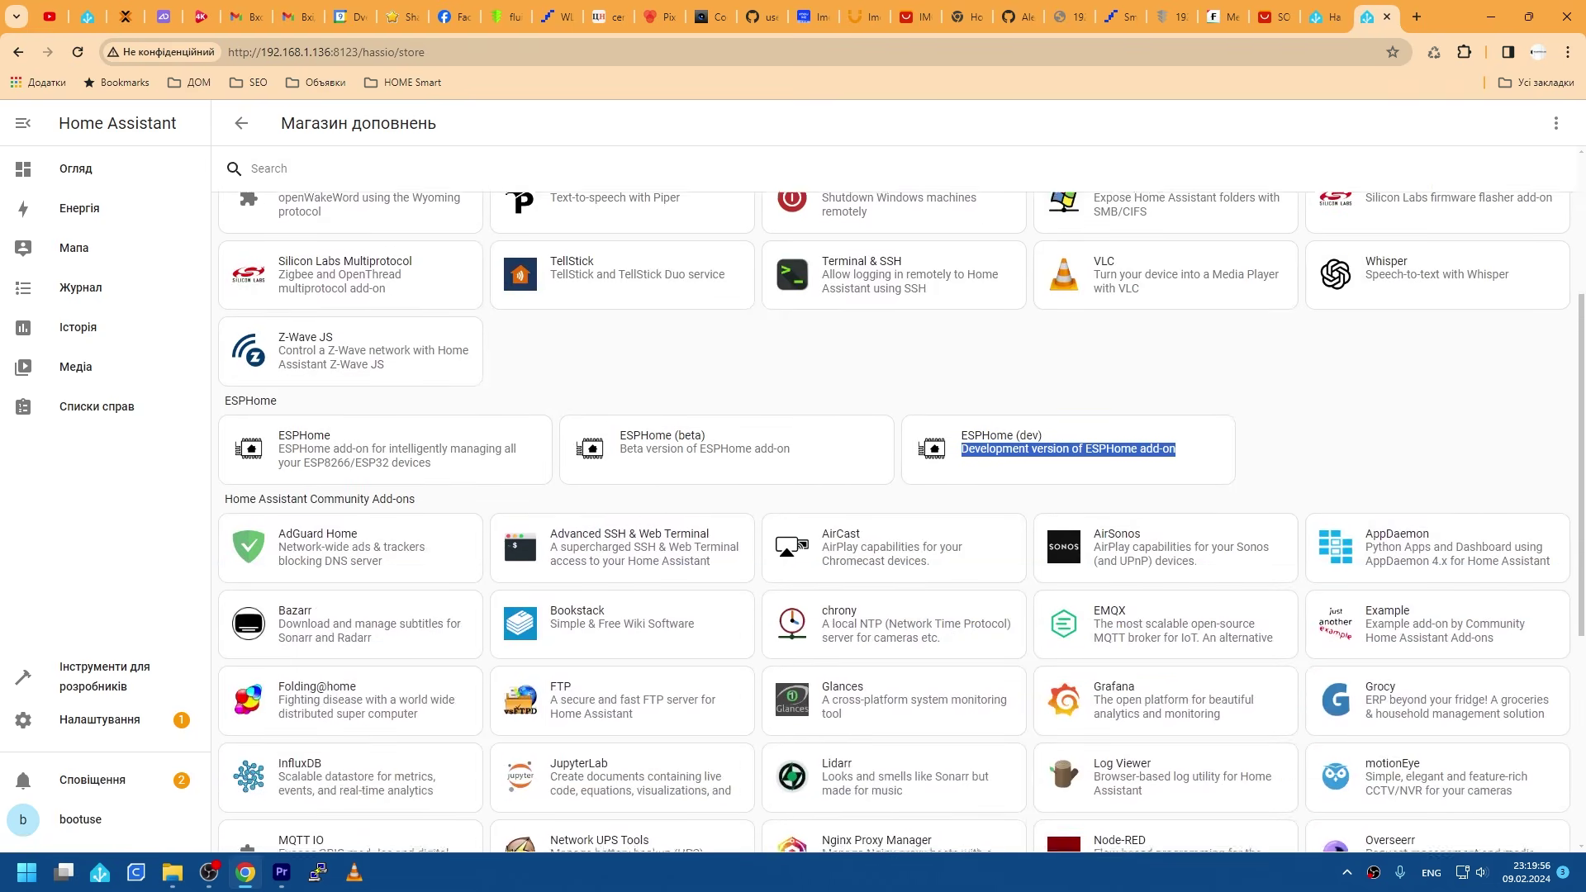
scroll(1580, 314, down, 2)
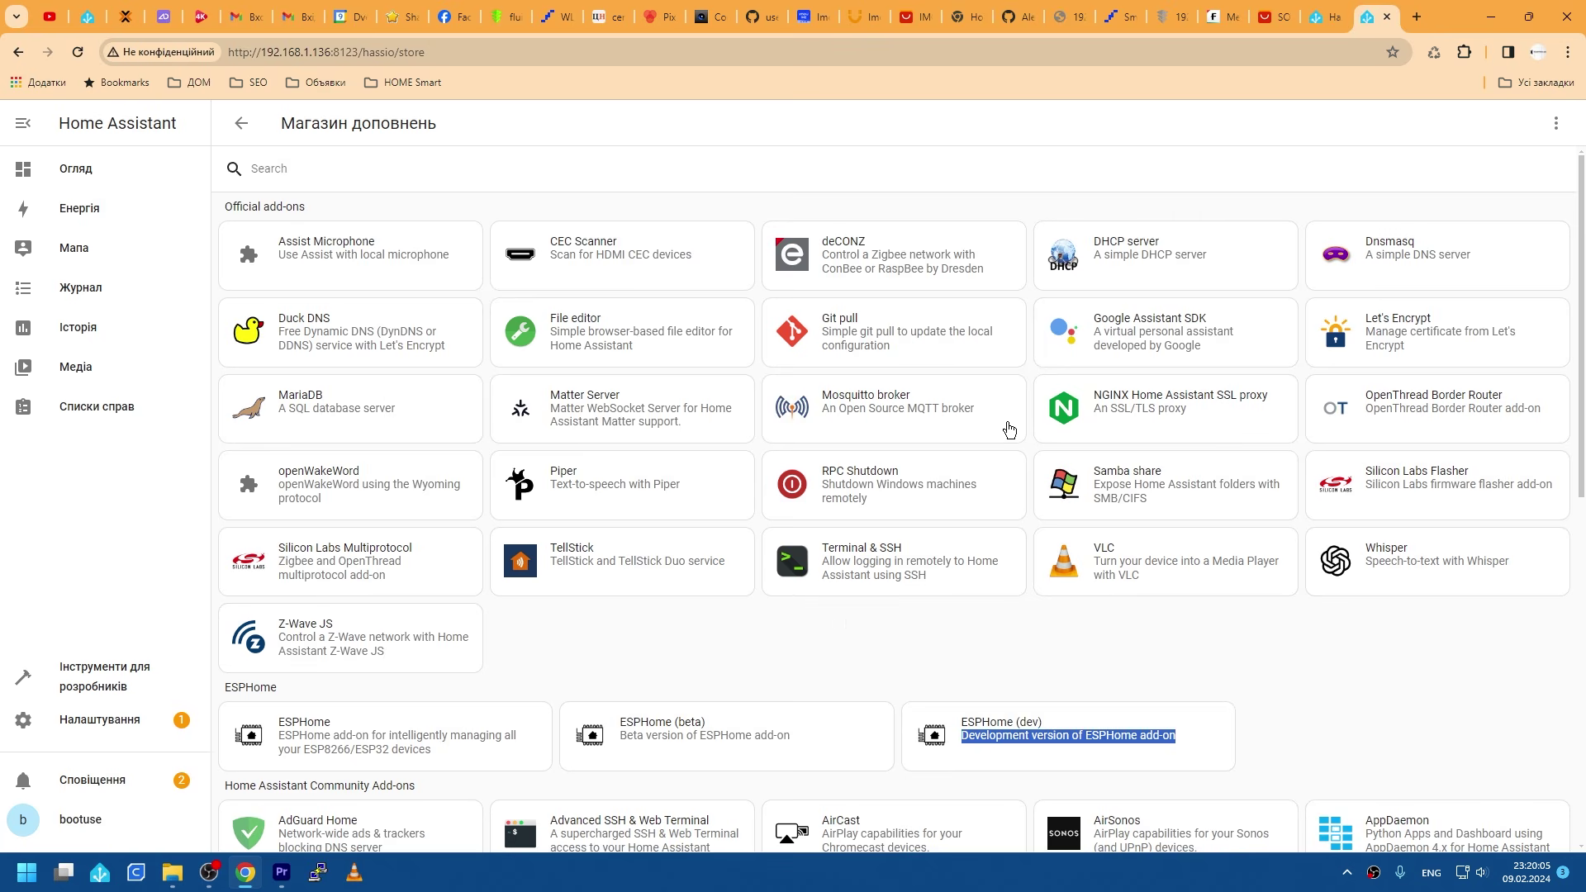
click(1557, 126)
click(1454, 214)
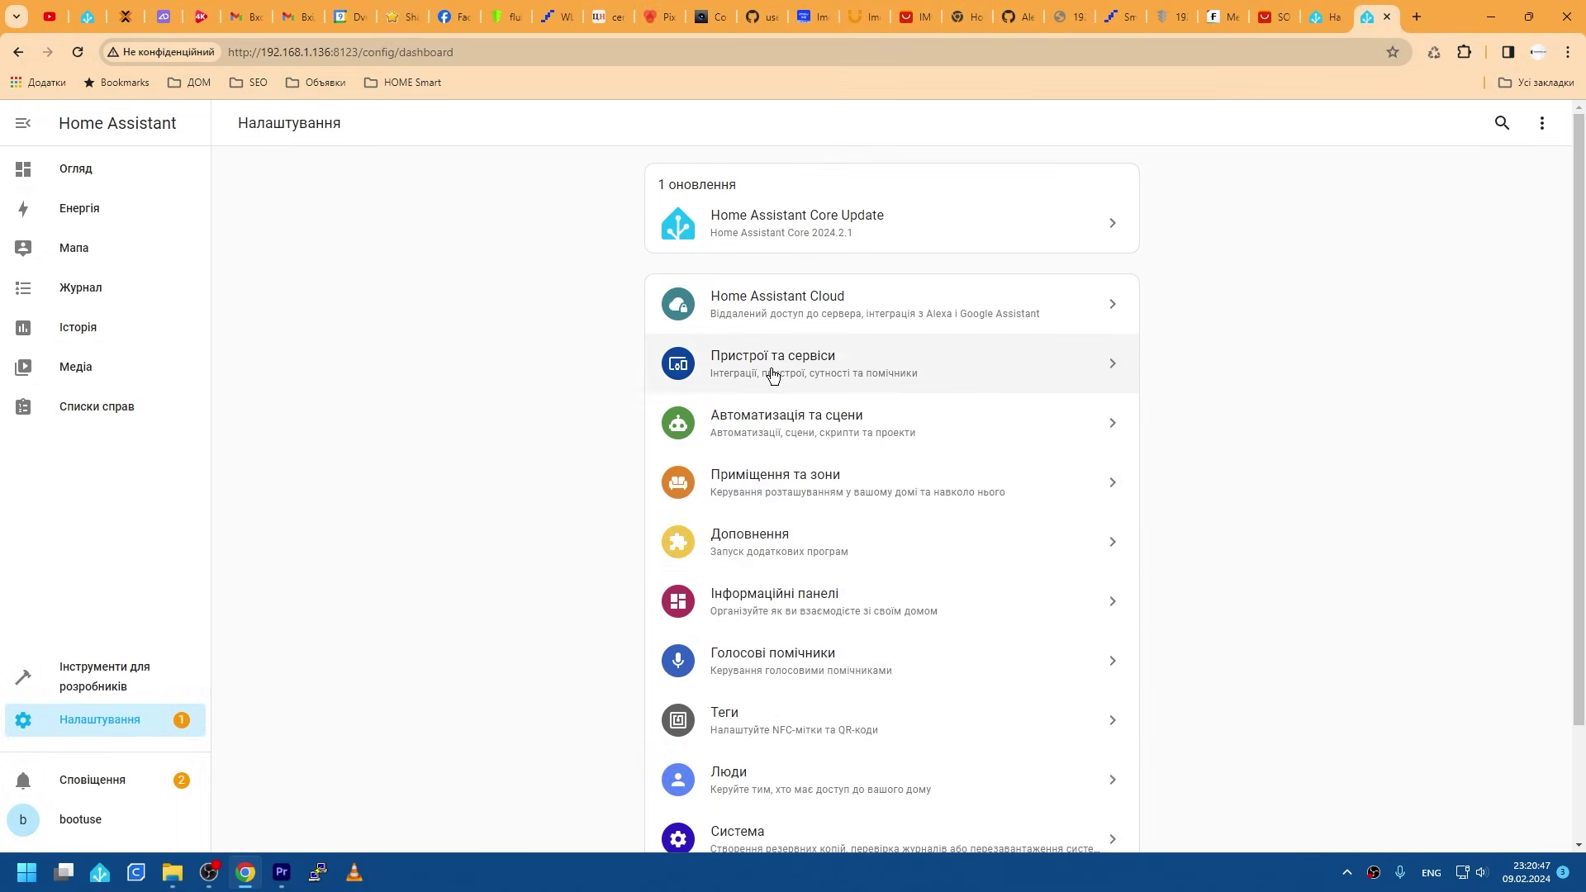
Step: Add the Zigbee Home Automation integration using serial port /dev/ttyUSB0, erasing the radio's network settings and creating a new network
click(843, 372)
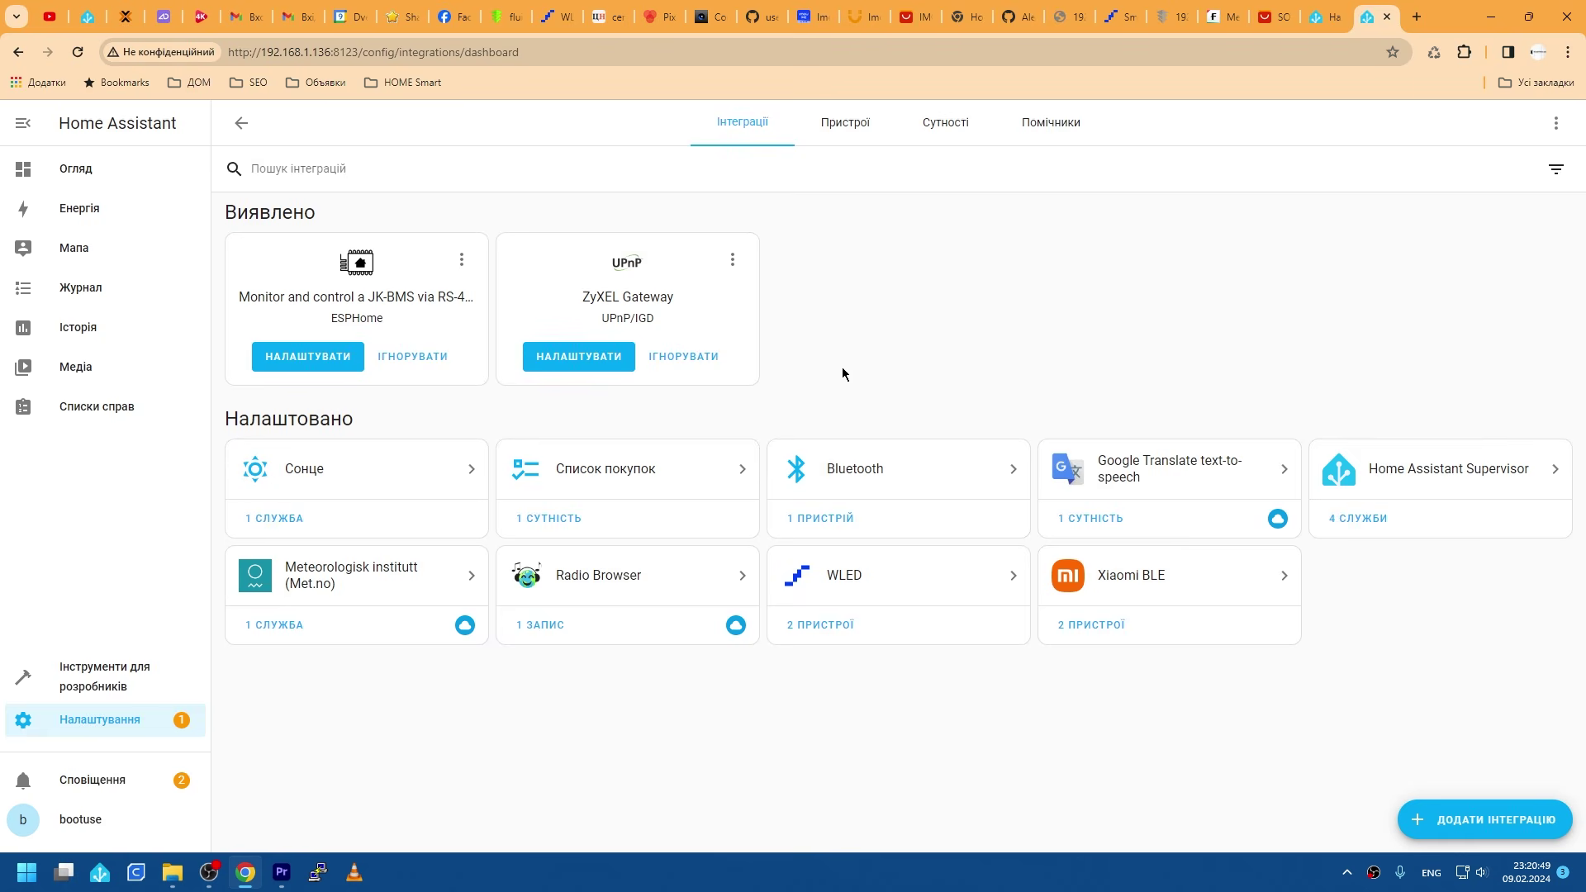
click(1452, 822)
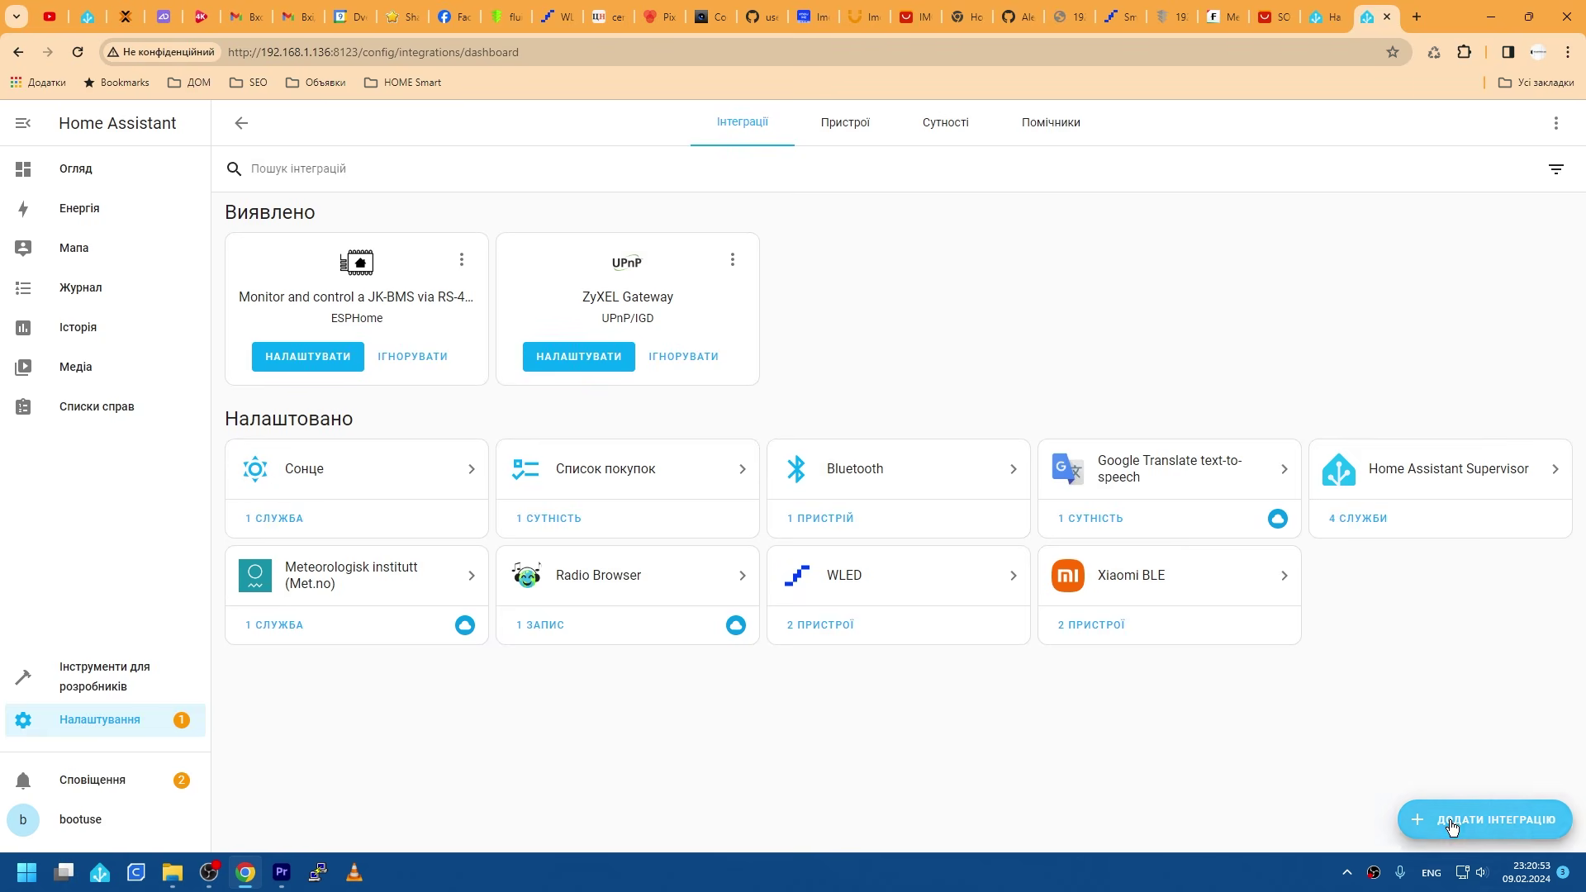
drag(996, 337, 998, 704)
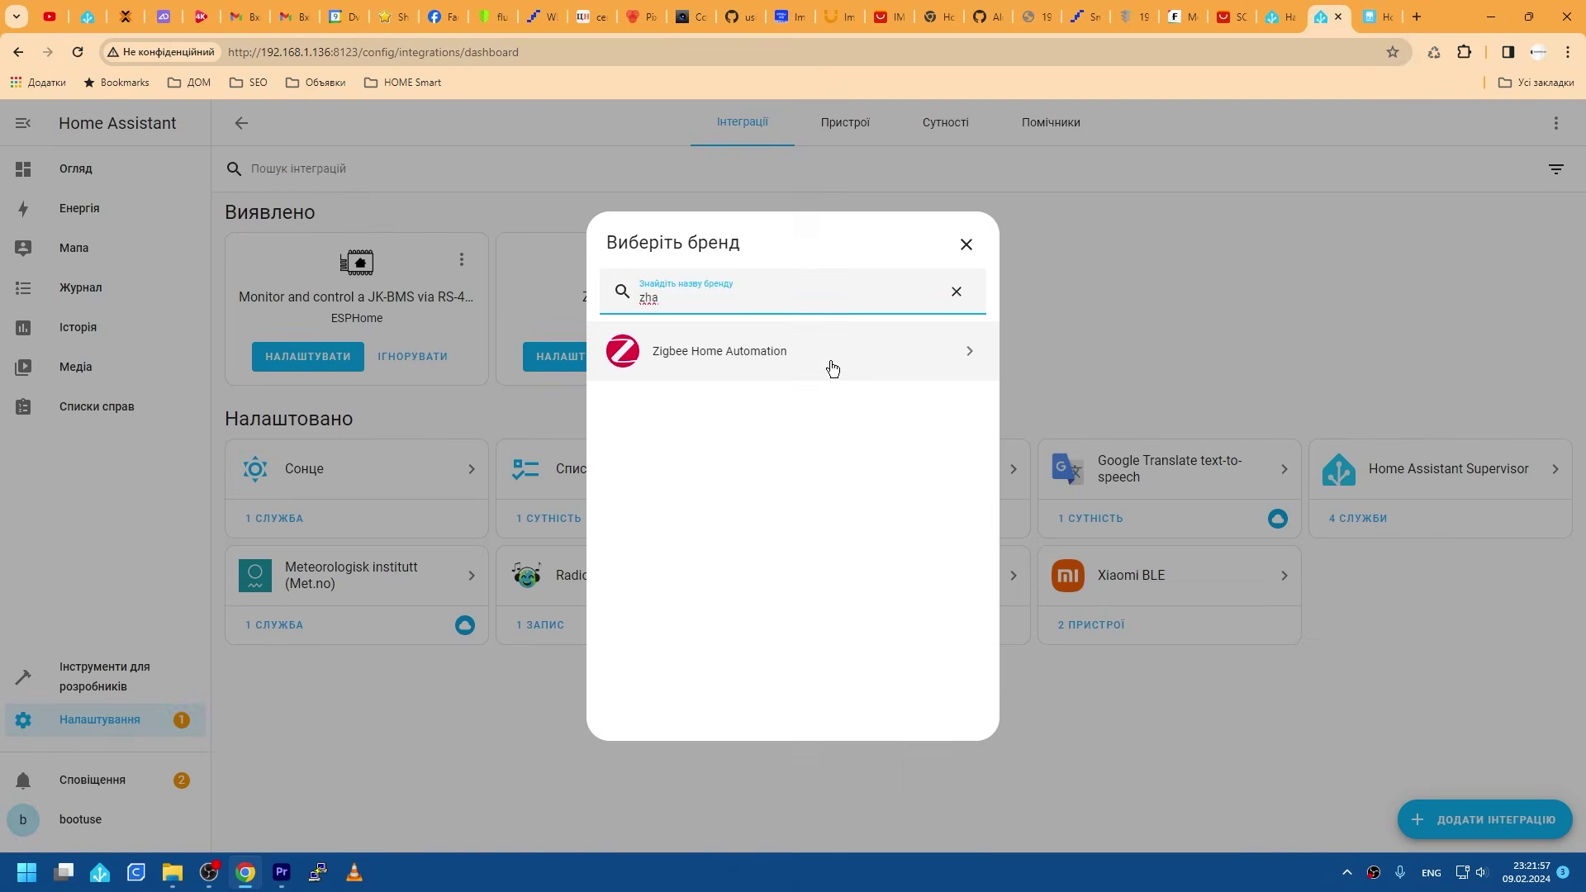
click(760, 366)
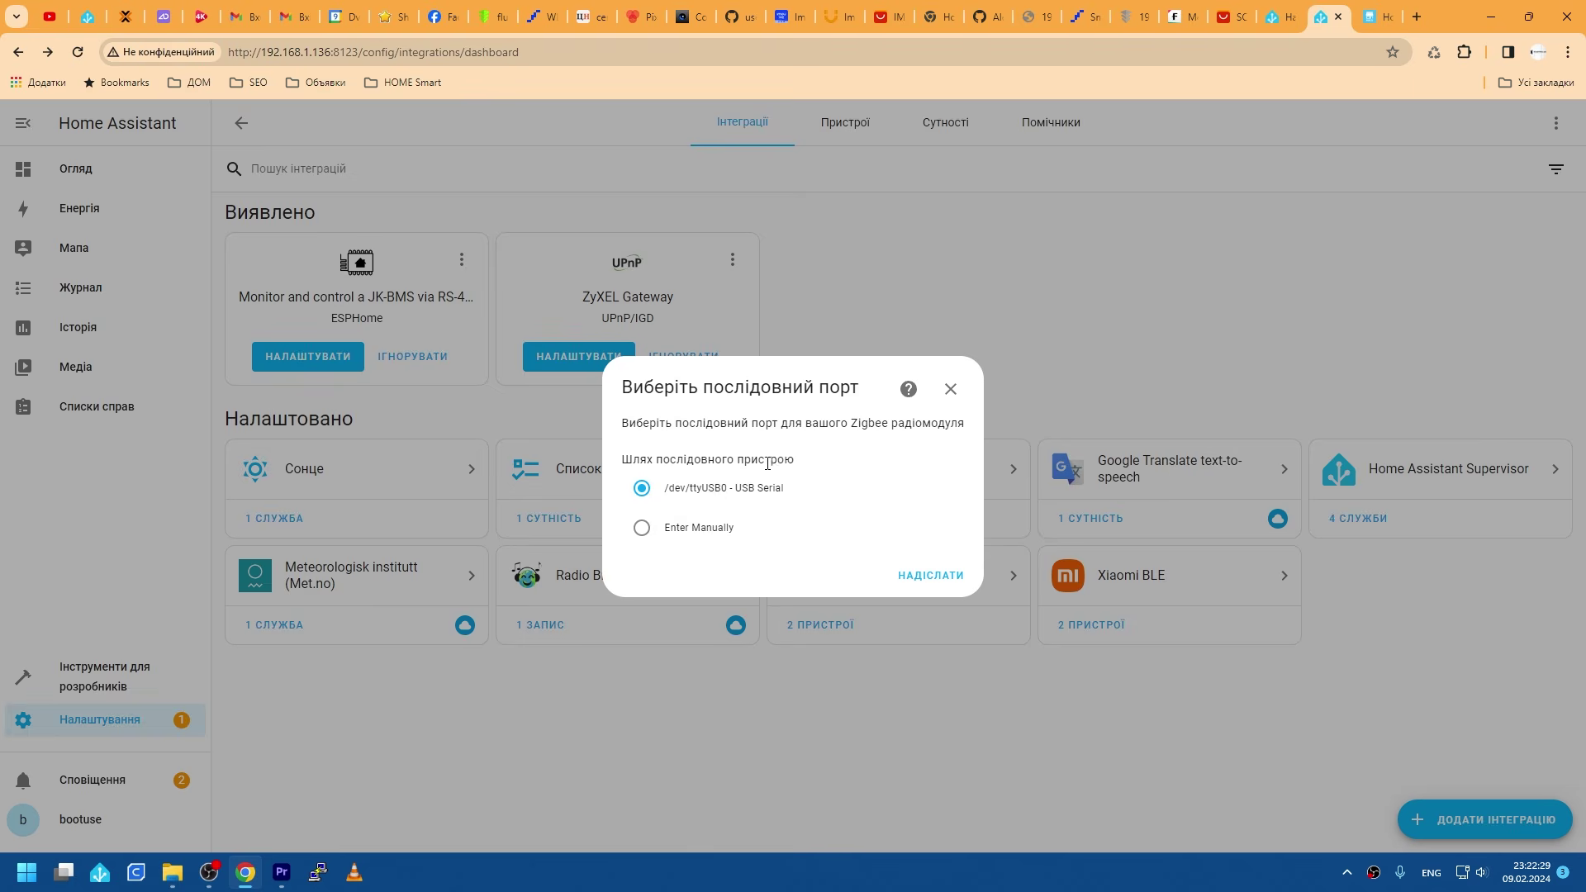
click(934, 576)
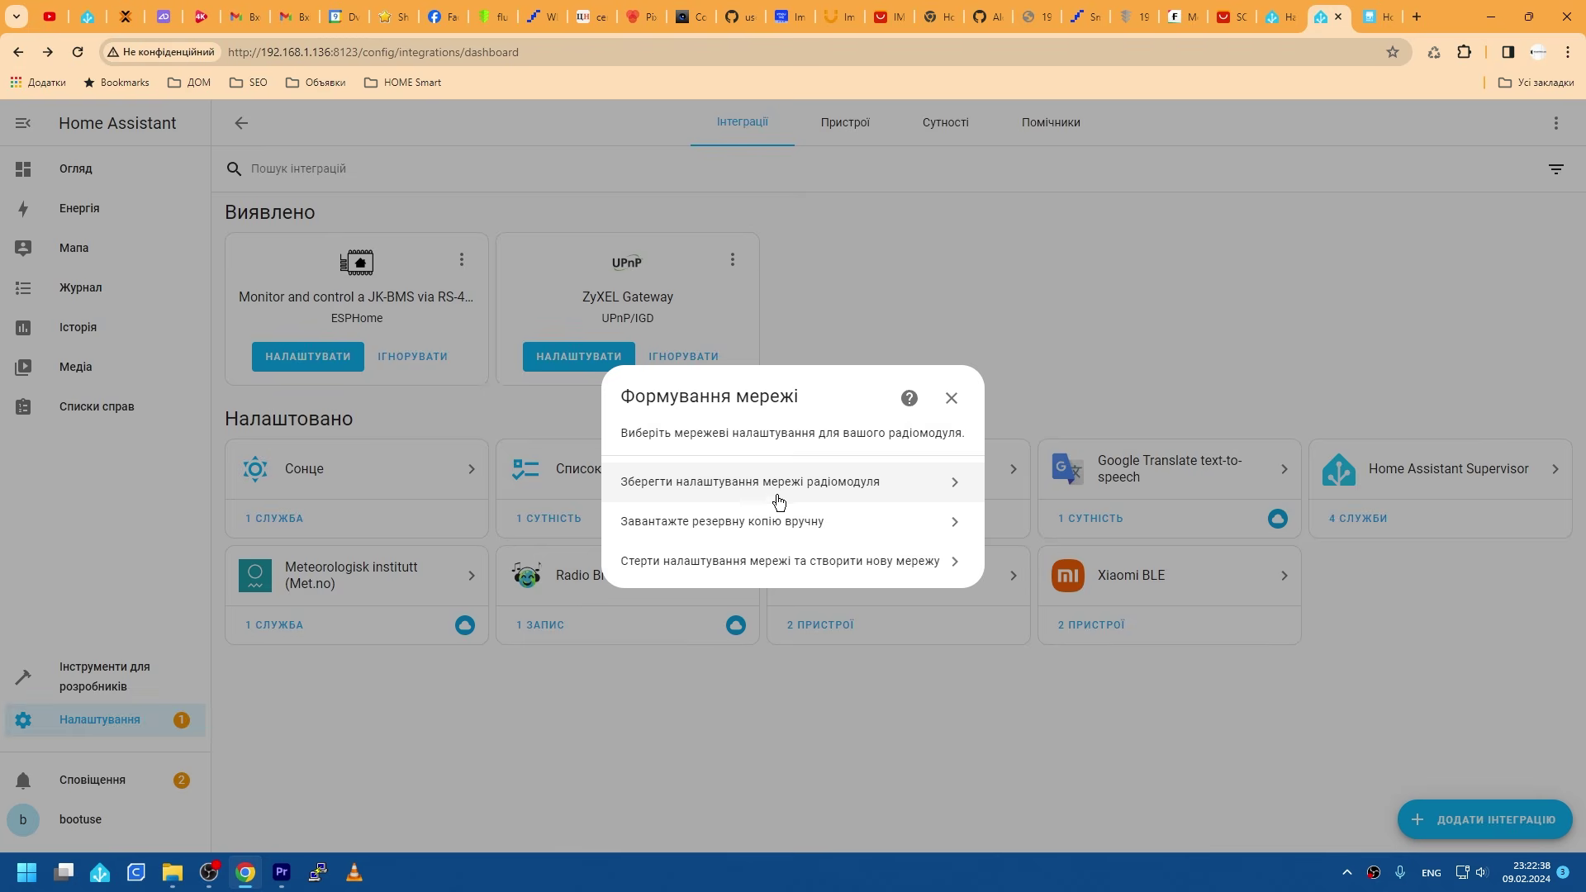
click(835, 568)
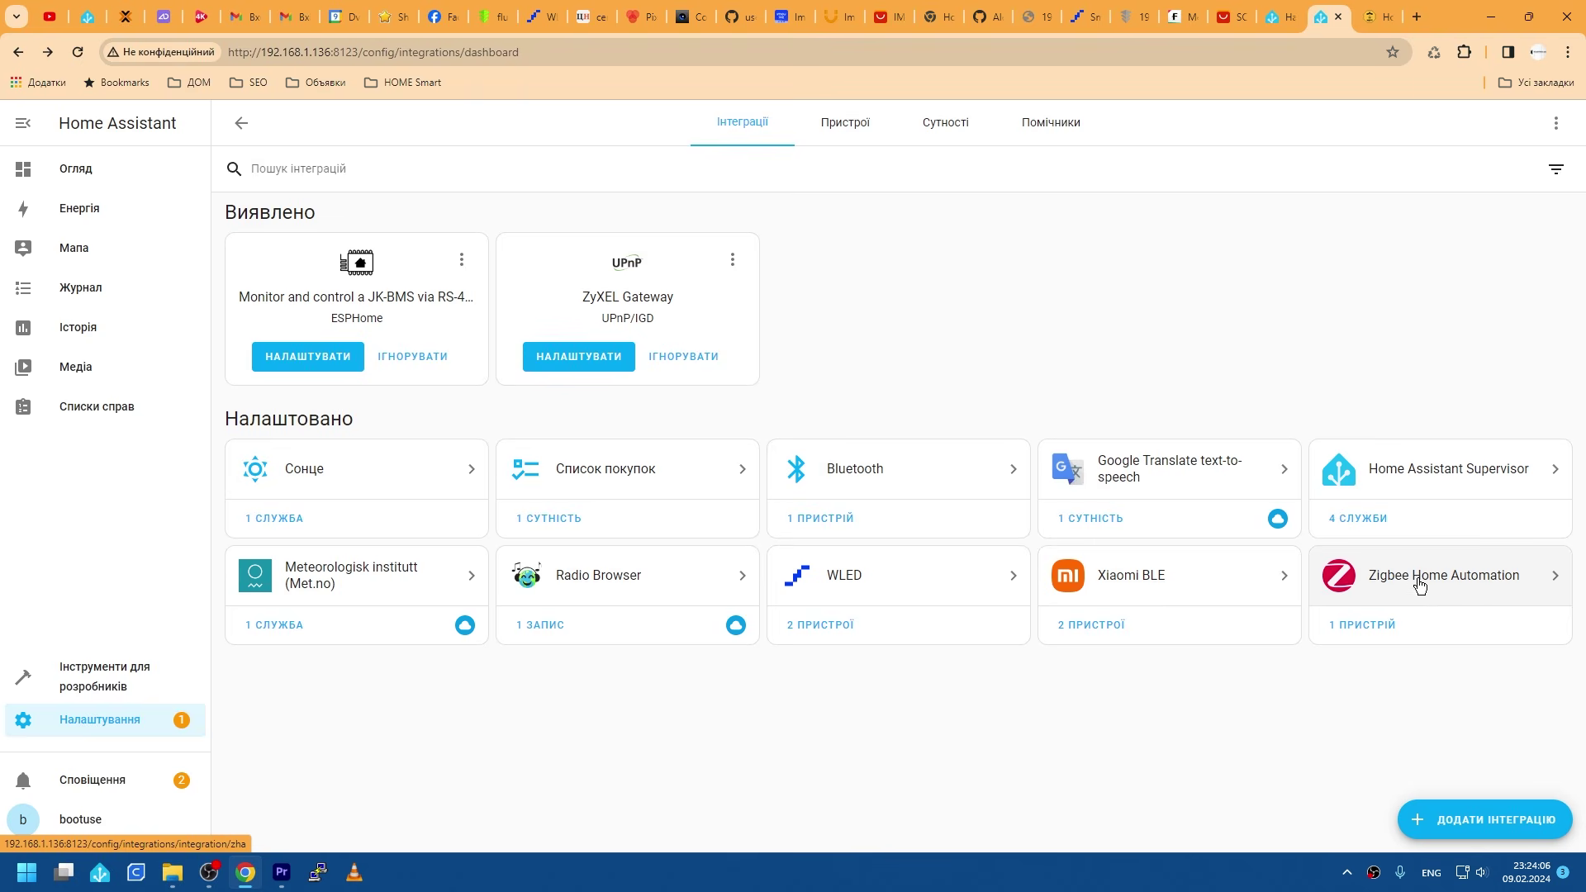
Step: Examine the Zigbee Home Automation entry's options and the supported-devices page on the Zigbee2MQTT site
click(1408, 576)
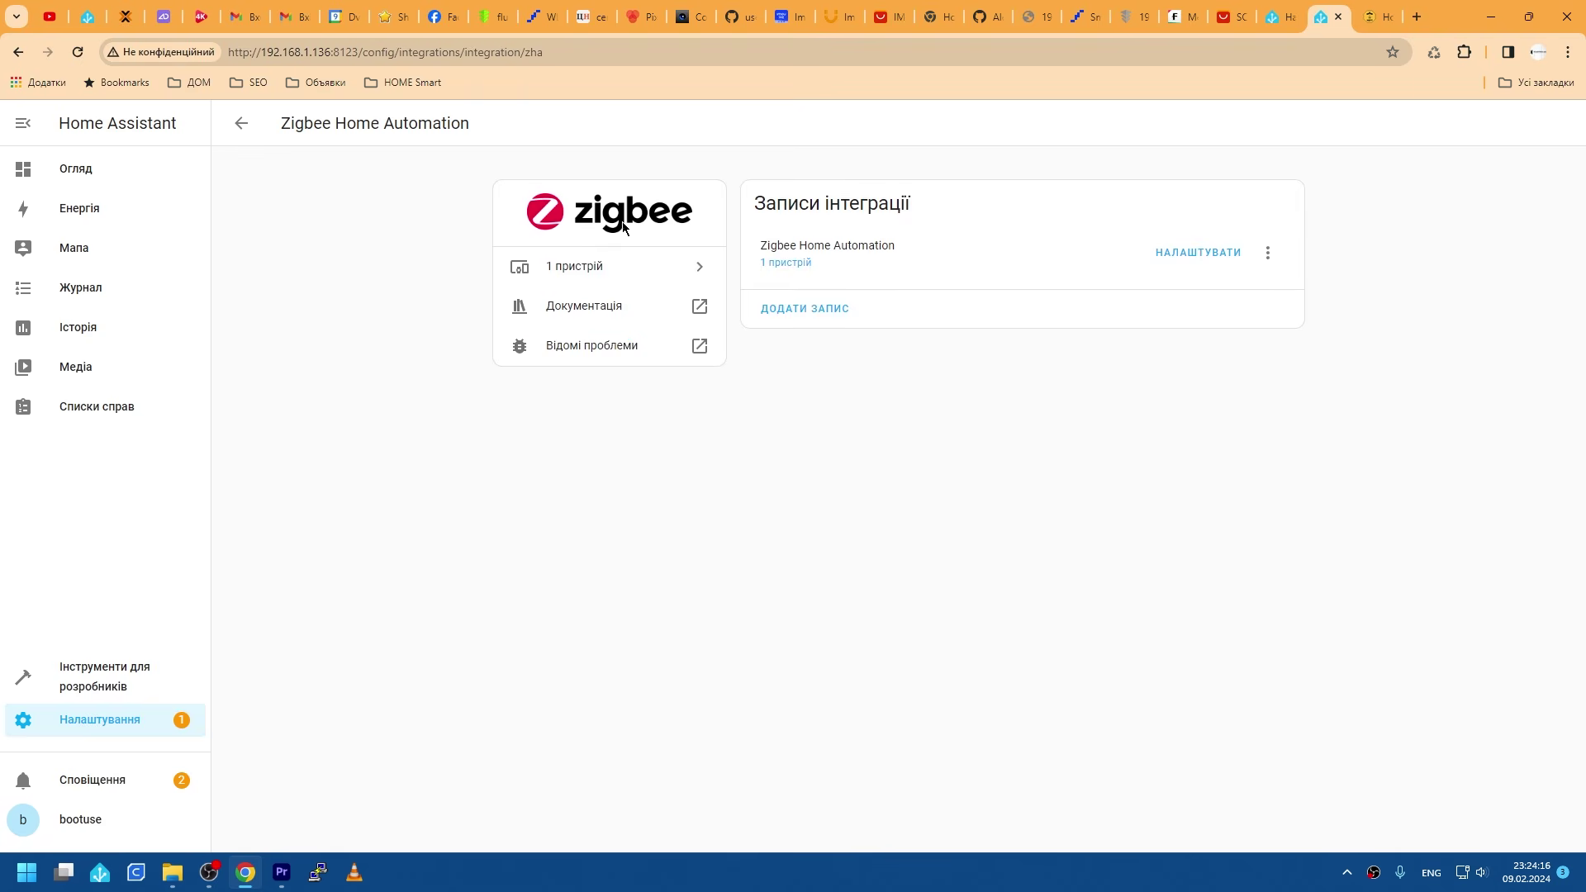
click(1268, 253)
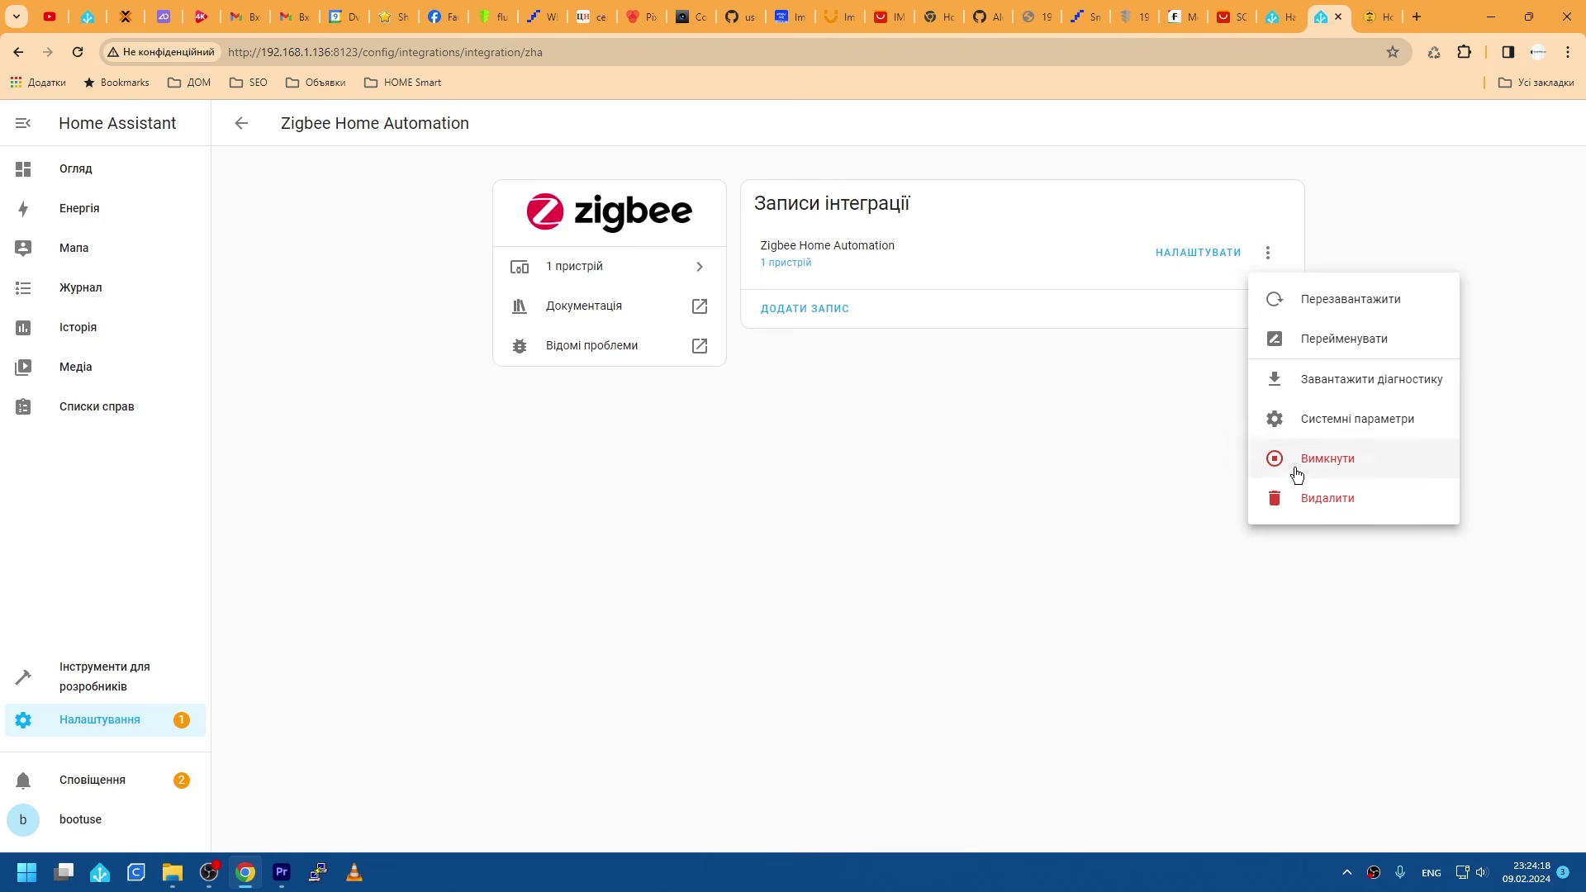
click(1375, 16)
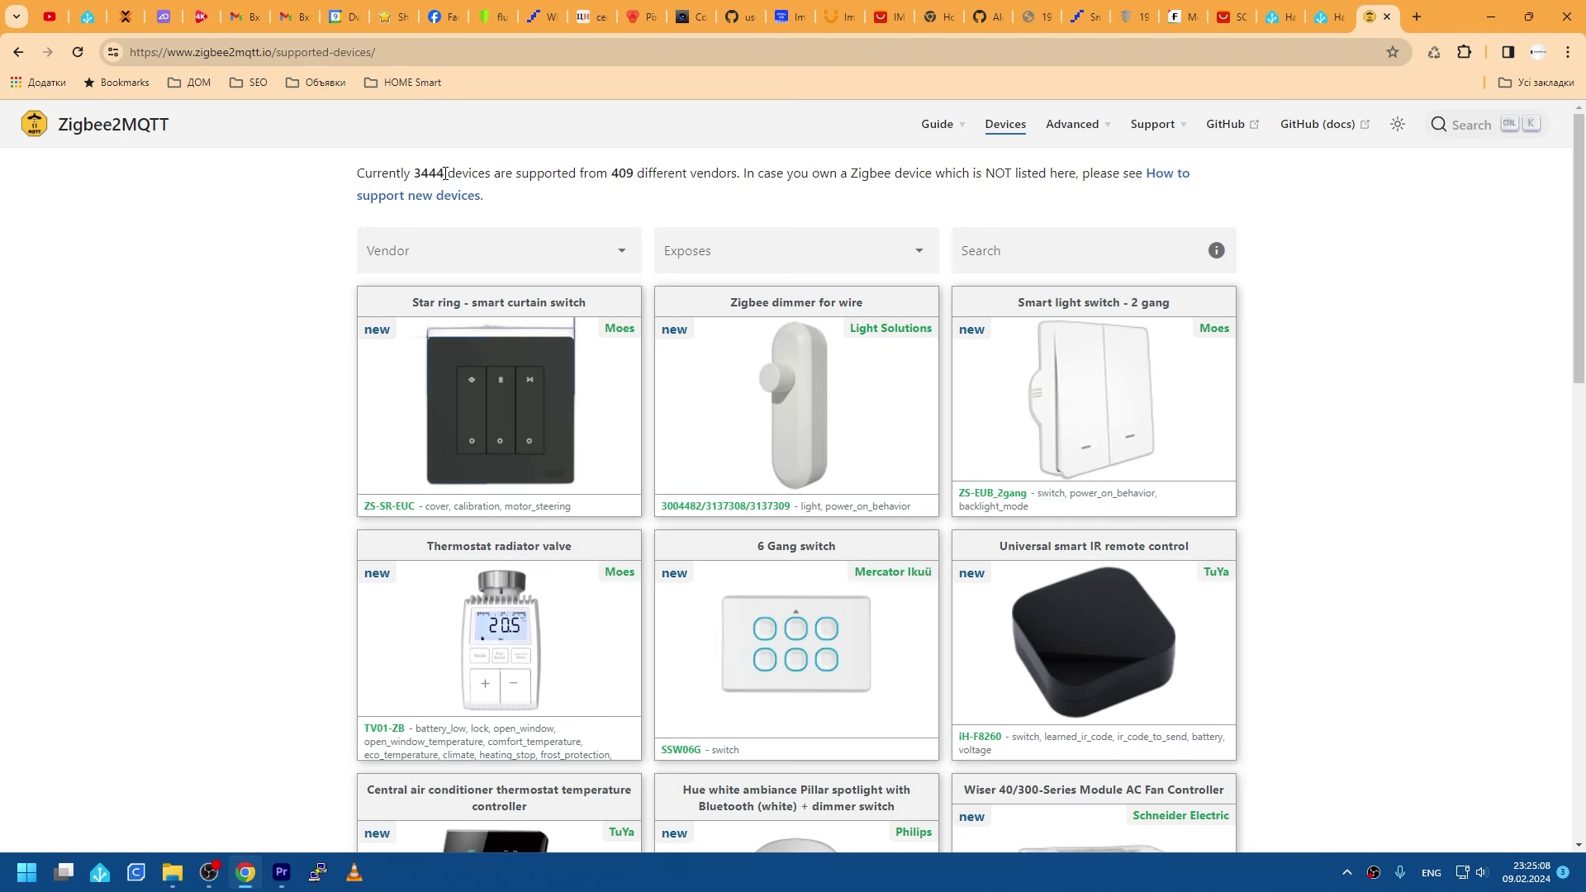
double_click(445, 173)
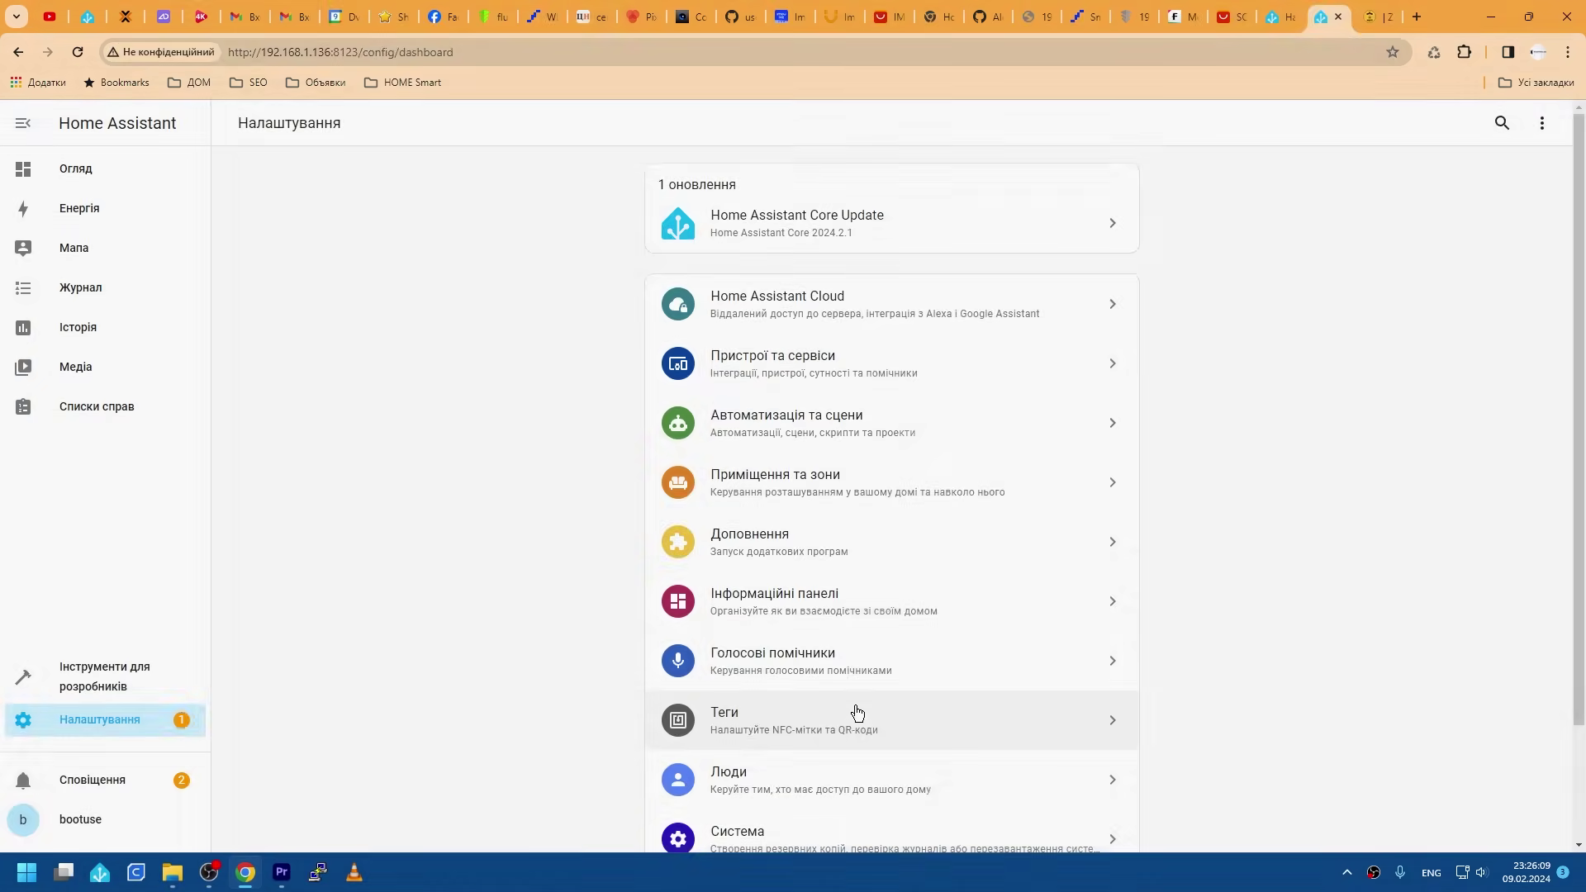
Step: Open Устаткування in the Система settings of Home Assistant to examine the processor and memory usage graphs
scroll(795, 712, down, 2)
click(796, 712)
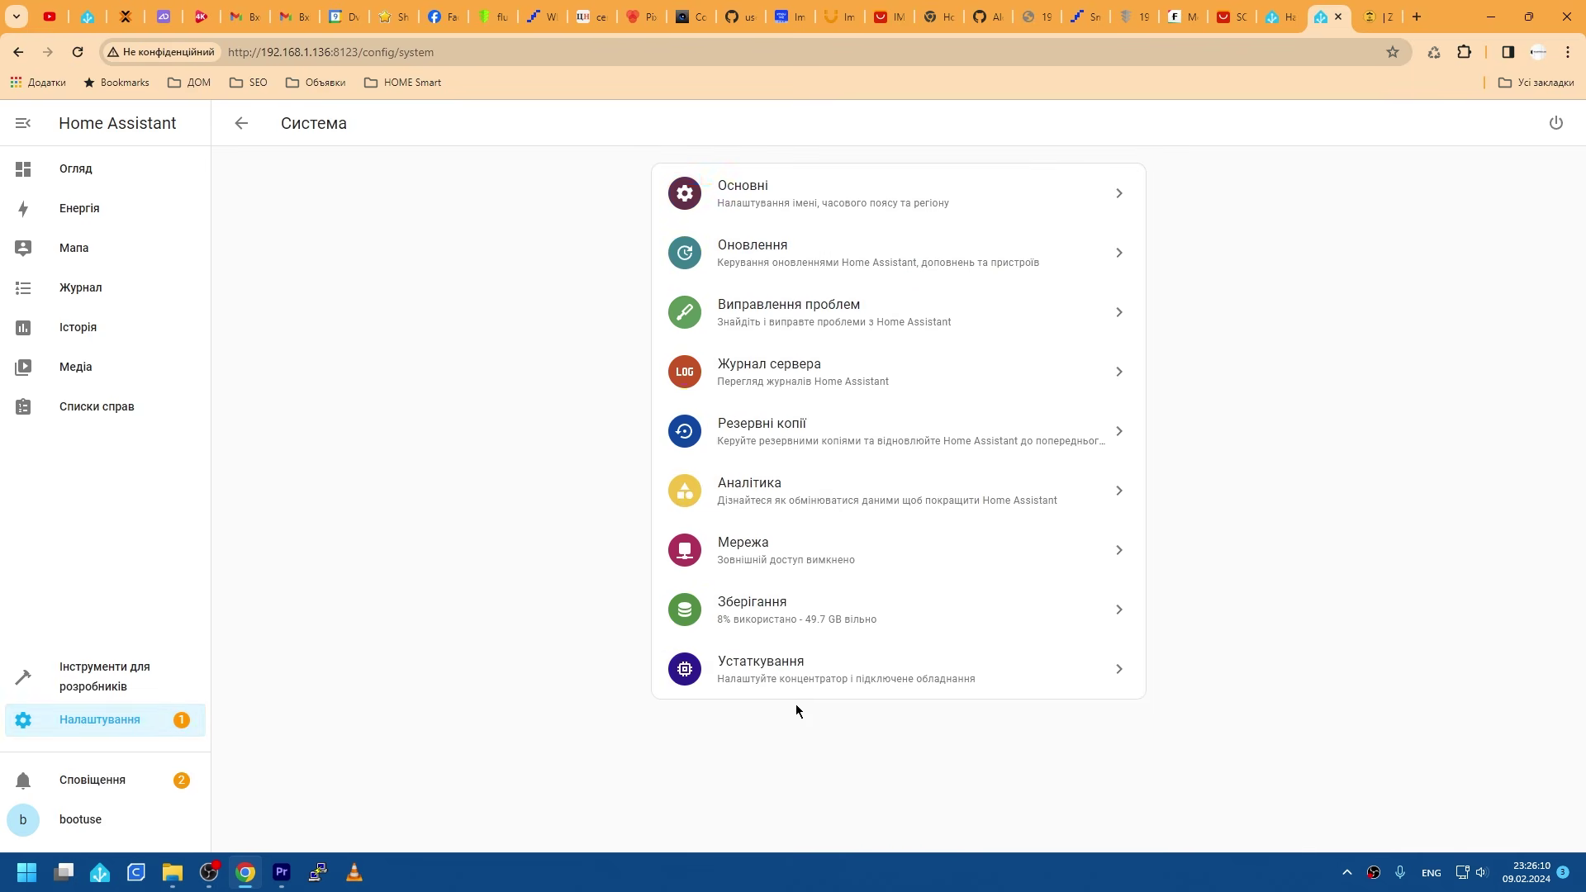
click(764, 671)
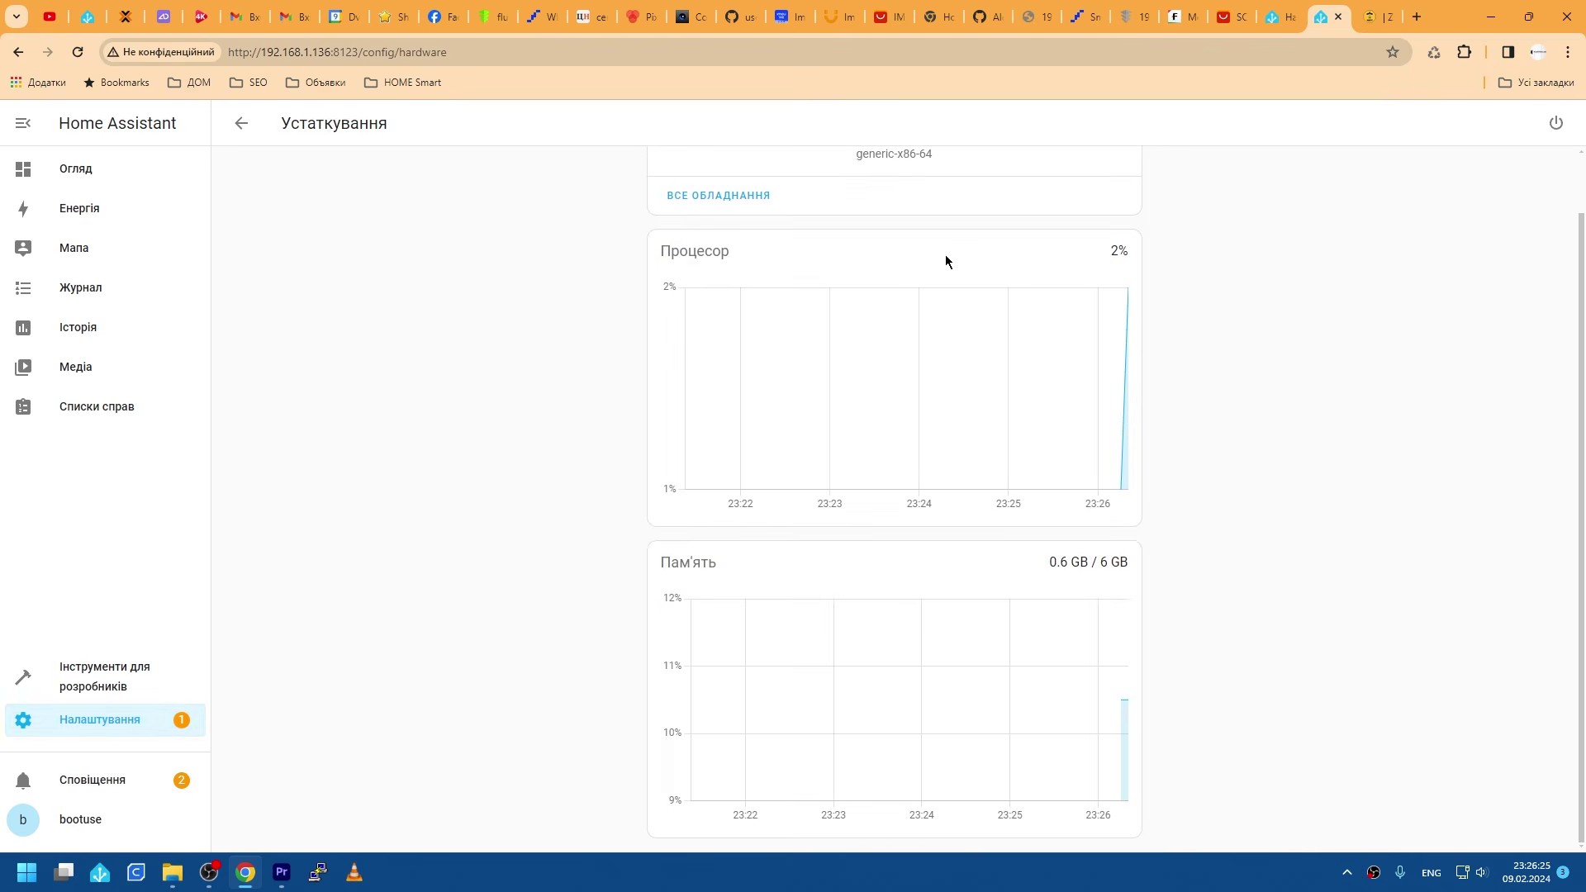
click(1299, 8)
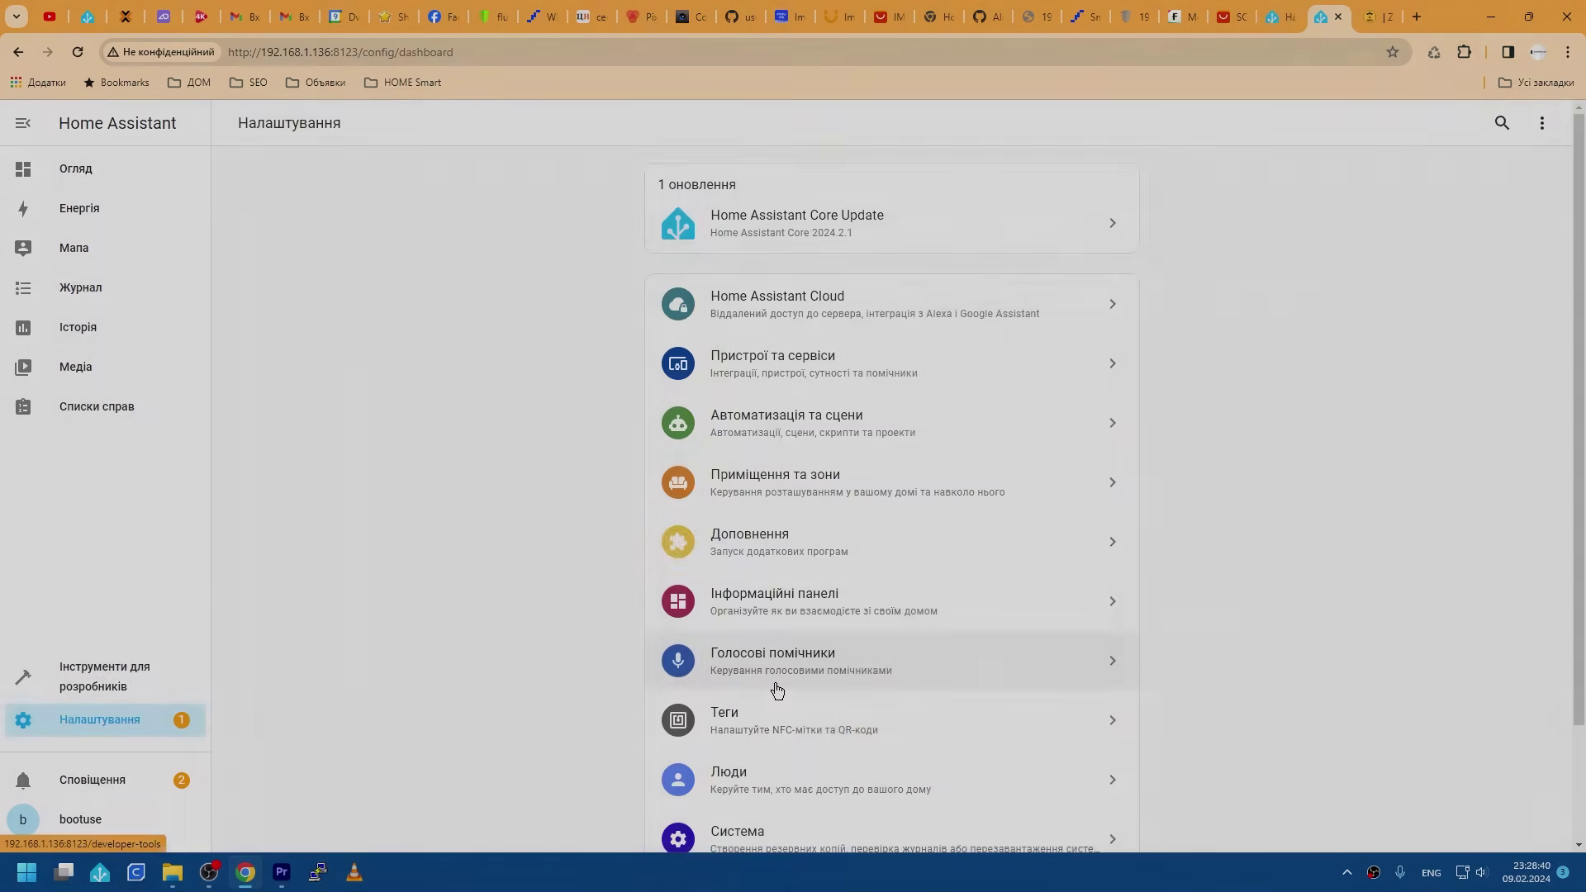
Step: Open the full hardware list (Все обладнання) from the Устаткування settings and browse the detected devices
scroll(775, 686, down, 3)
click(785, 692)
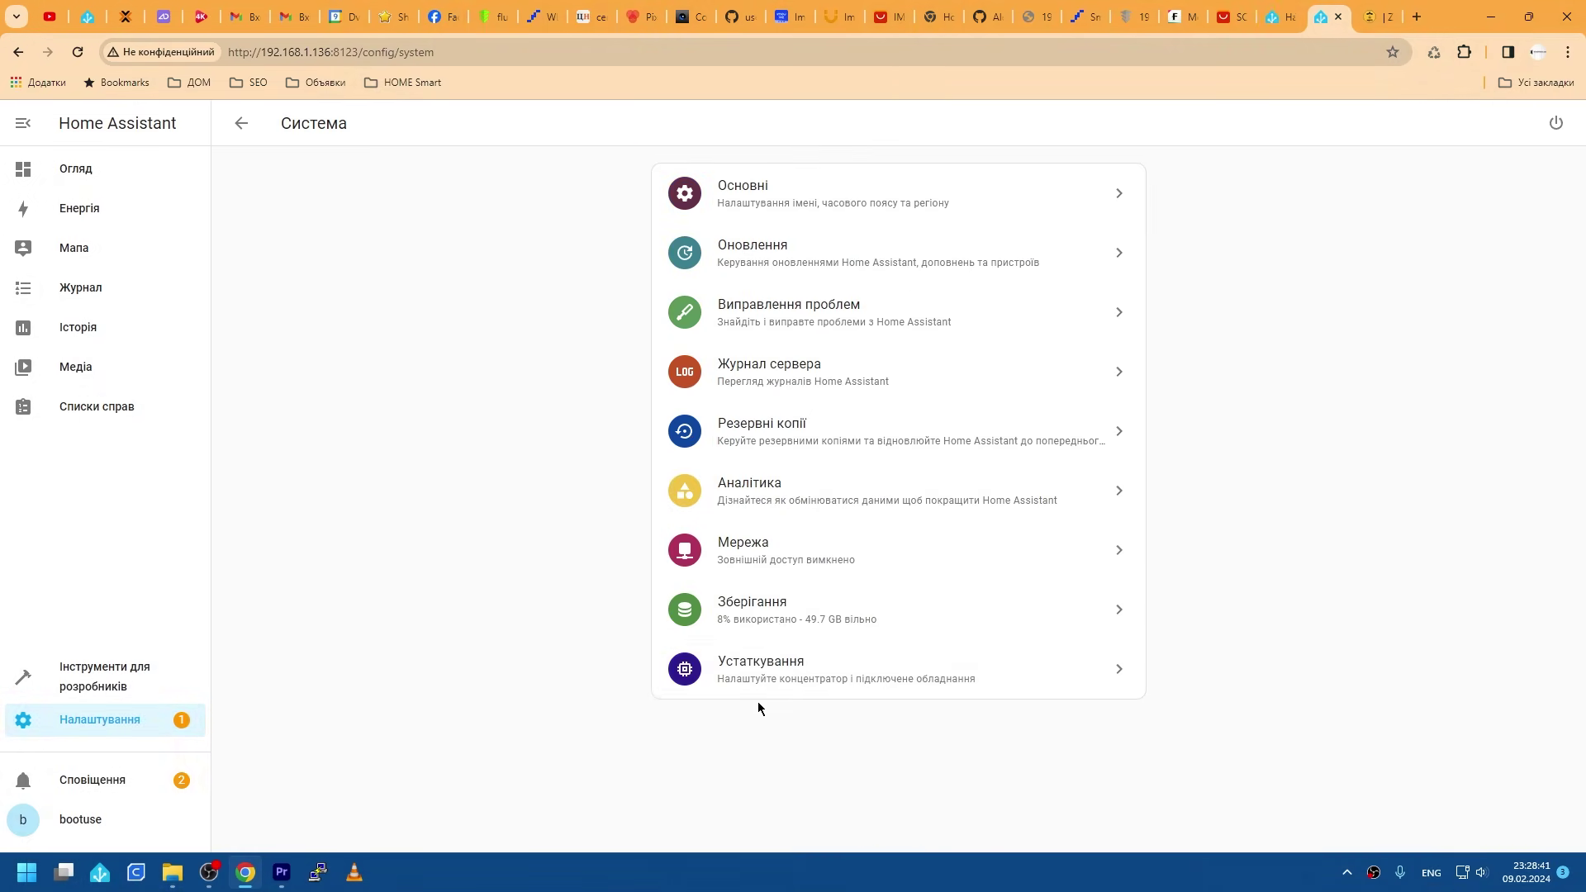
click(748, 667)
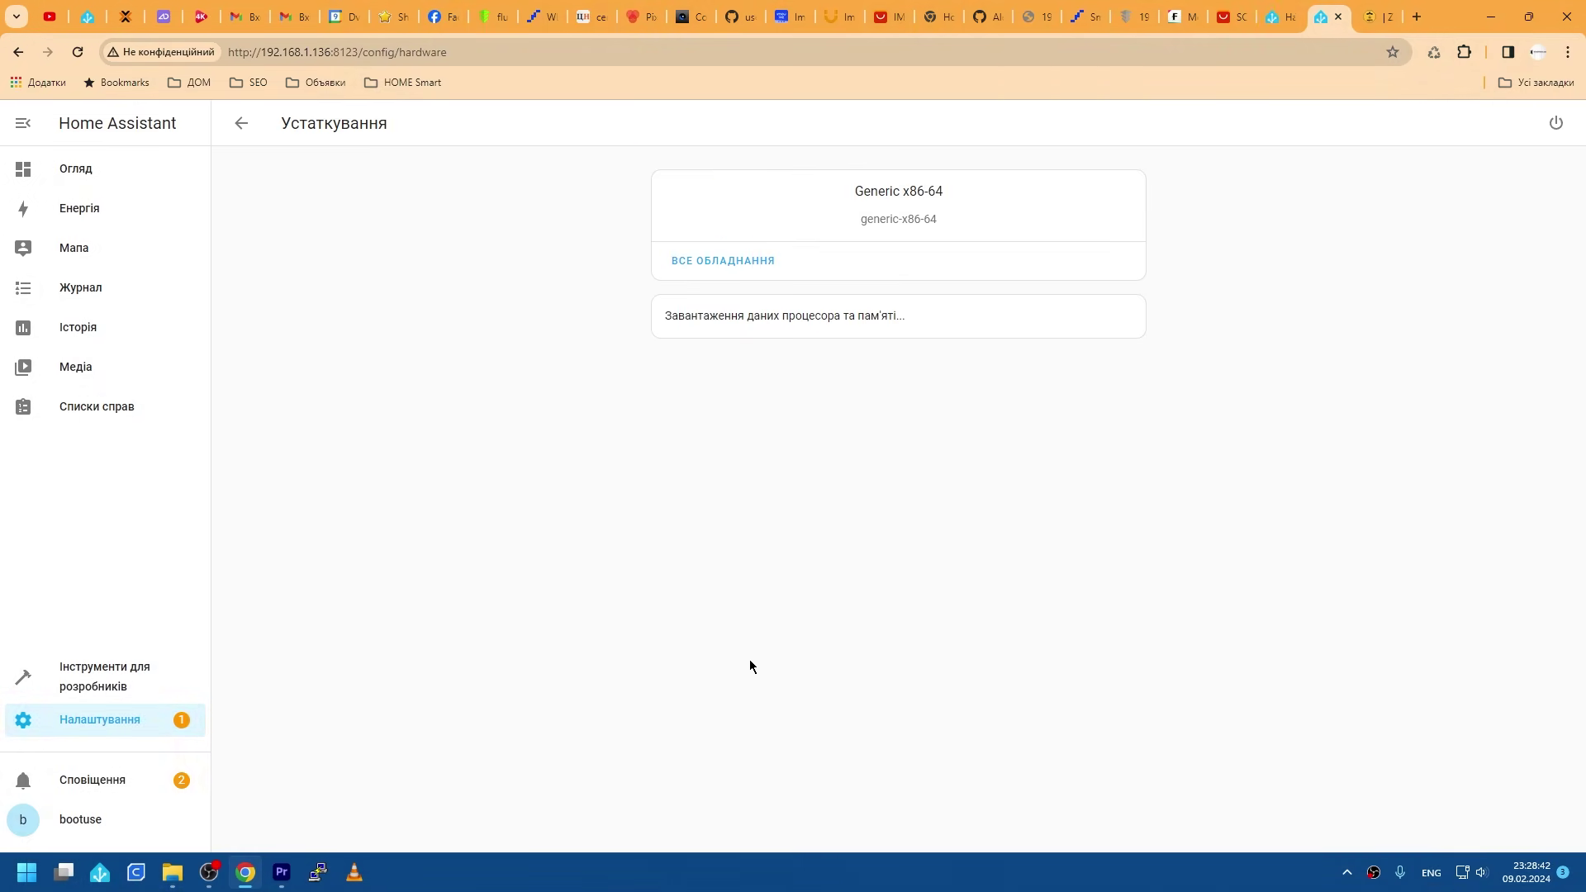
click(725, 263)
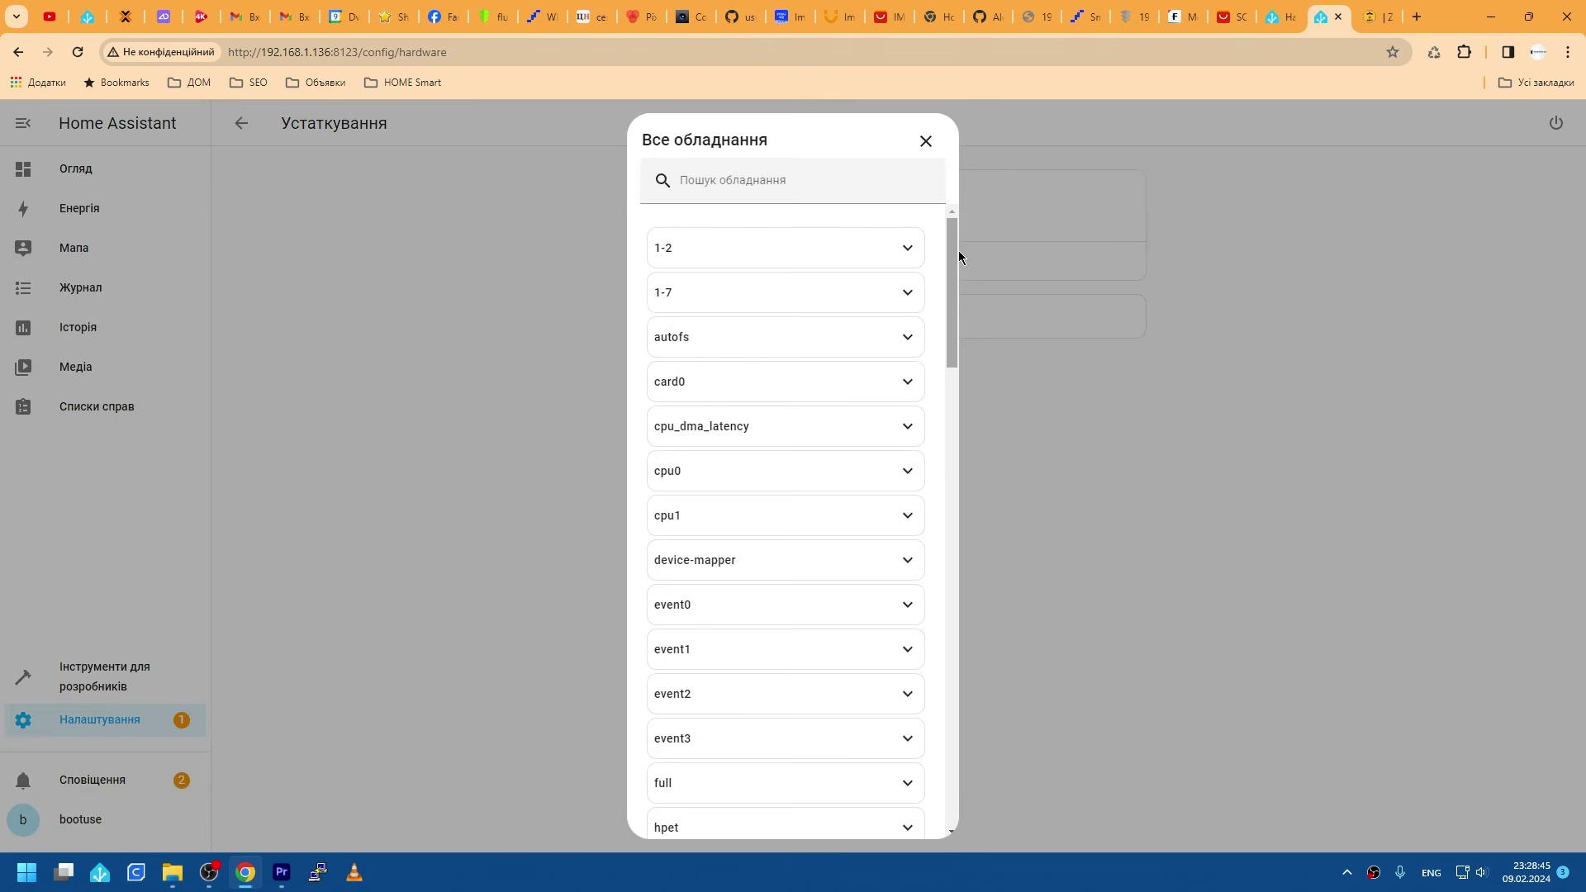
drag(954, 250, 949, 318)
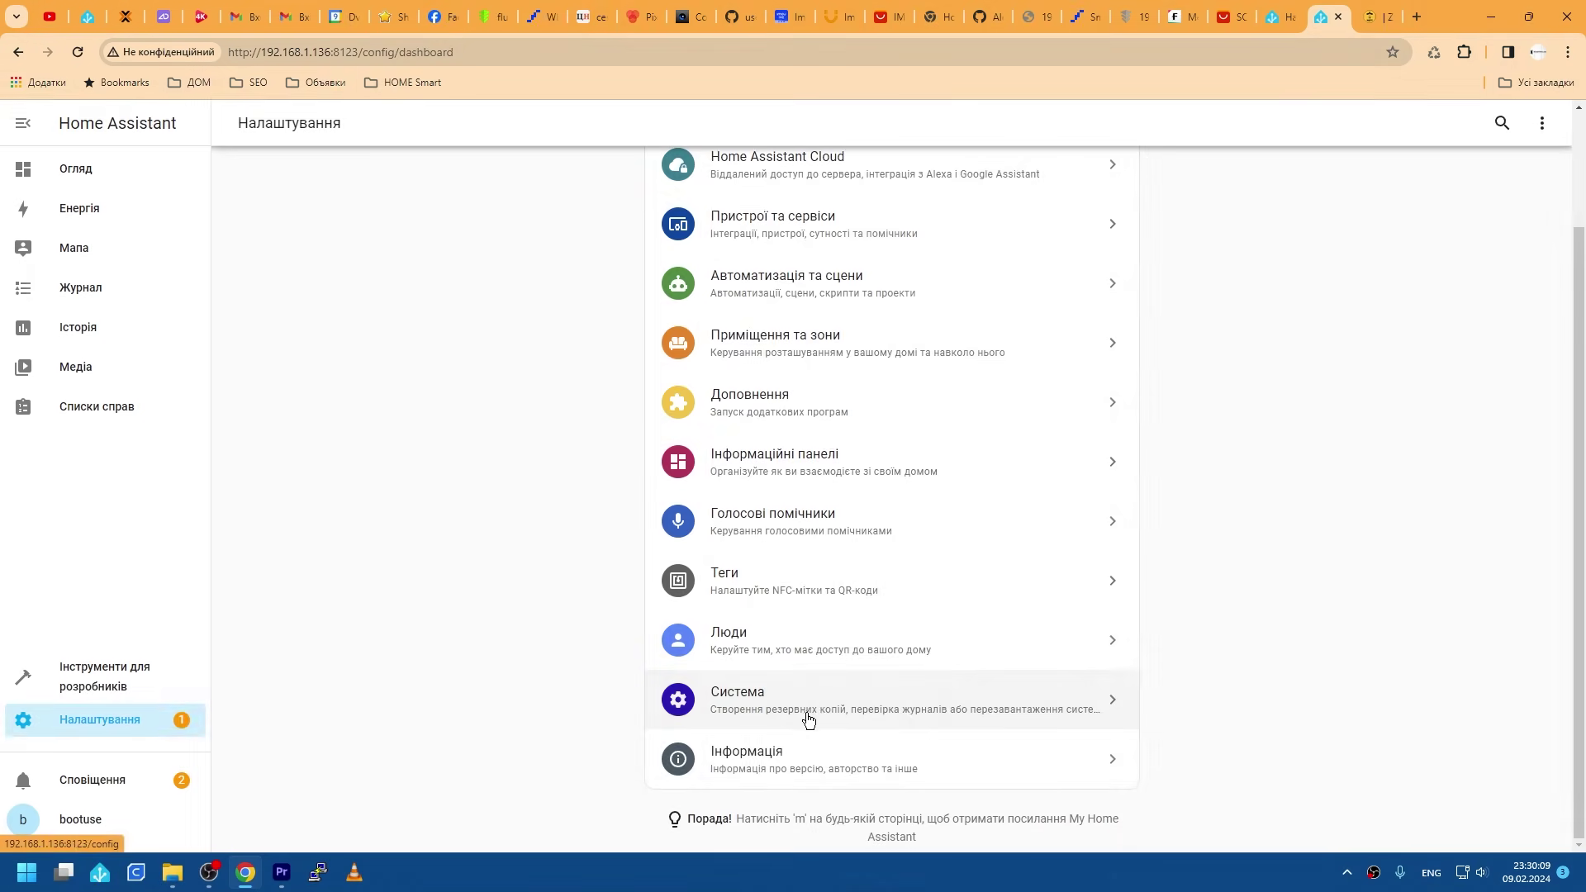
Step: Open the Мережа settings and examine the IPv4 options of ENO1 and the IPv4 and Wi-Fi options of WLP3S0
click(822, 703)
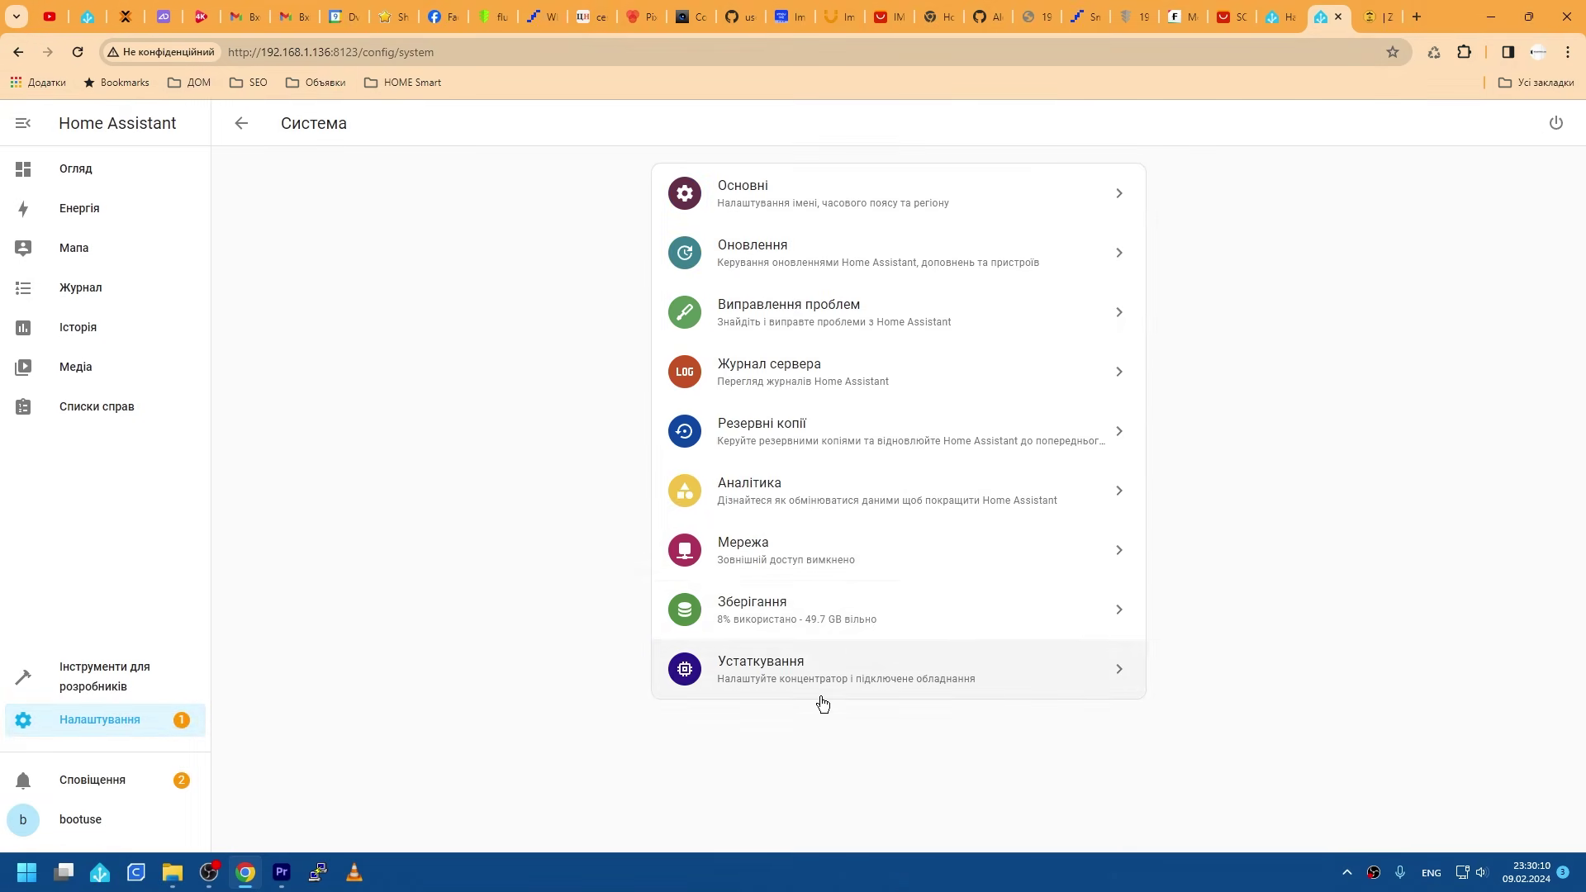
click(762, 549)
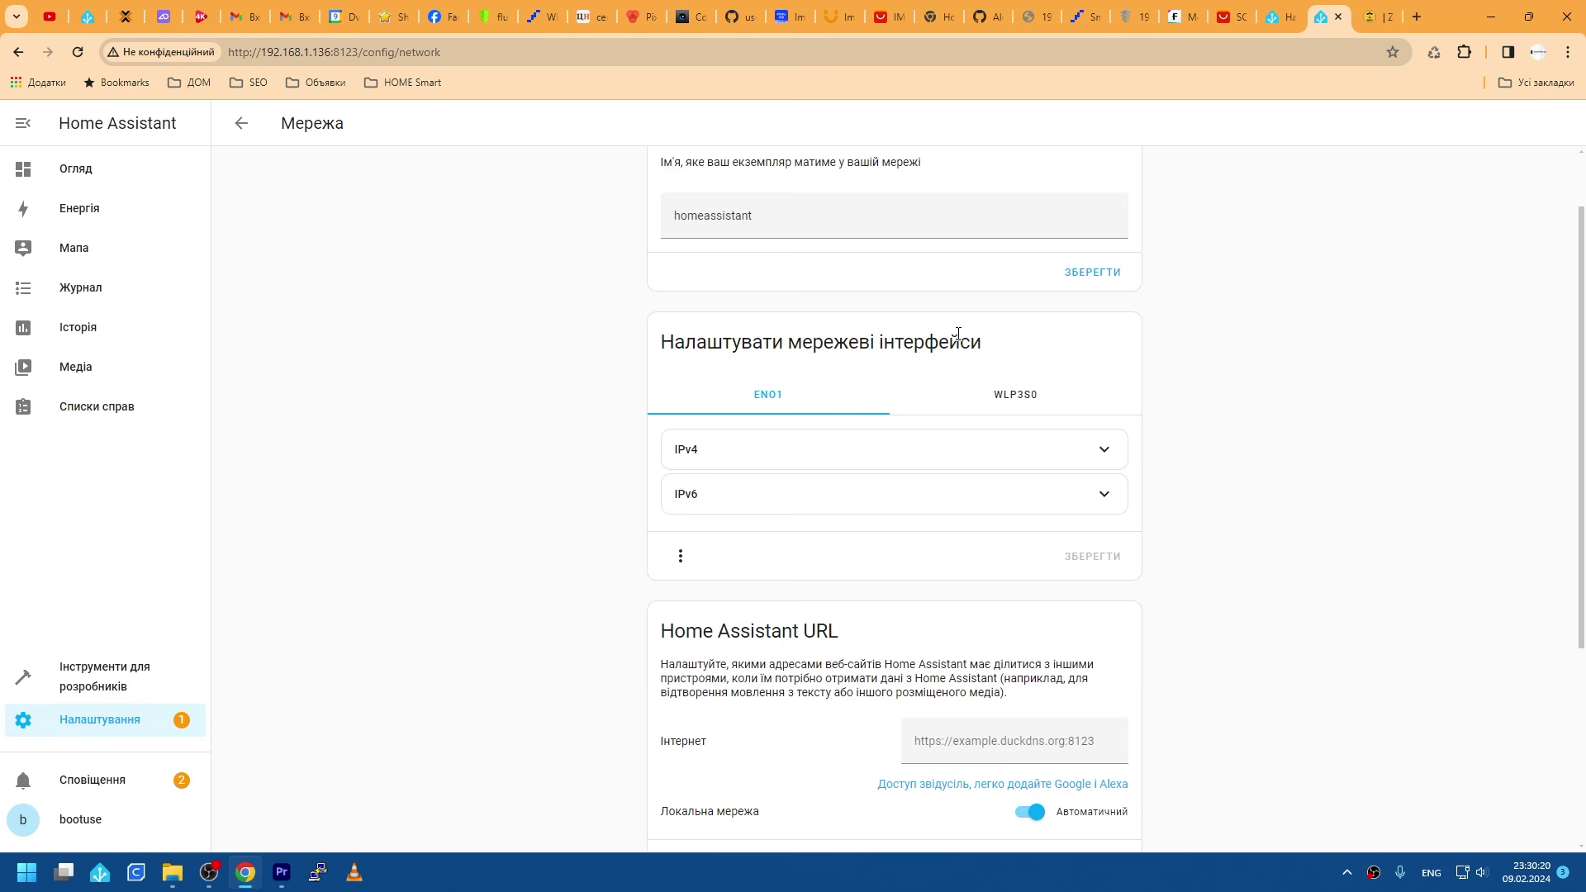
click(860, 442)
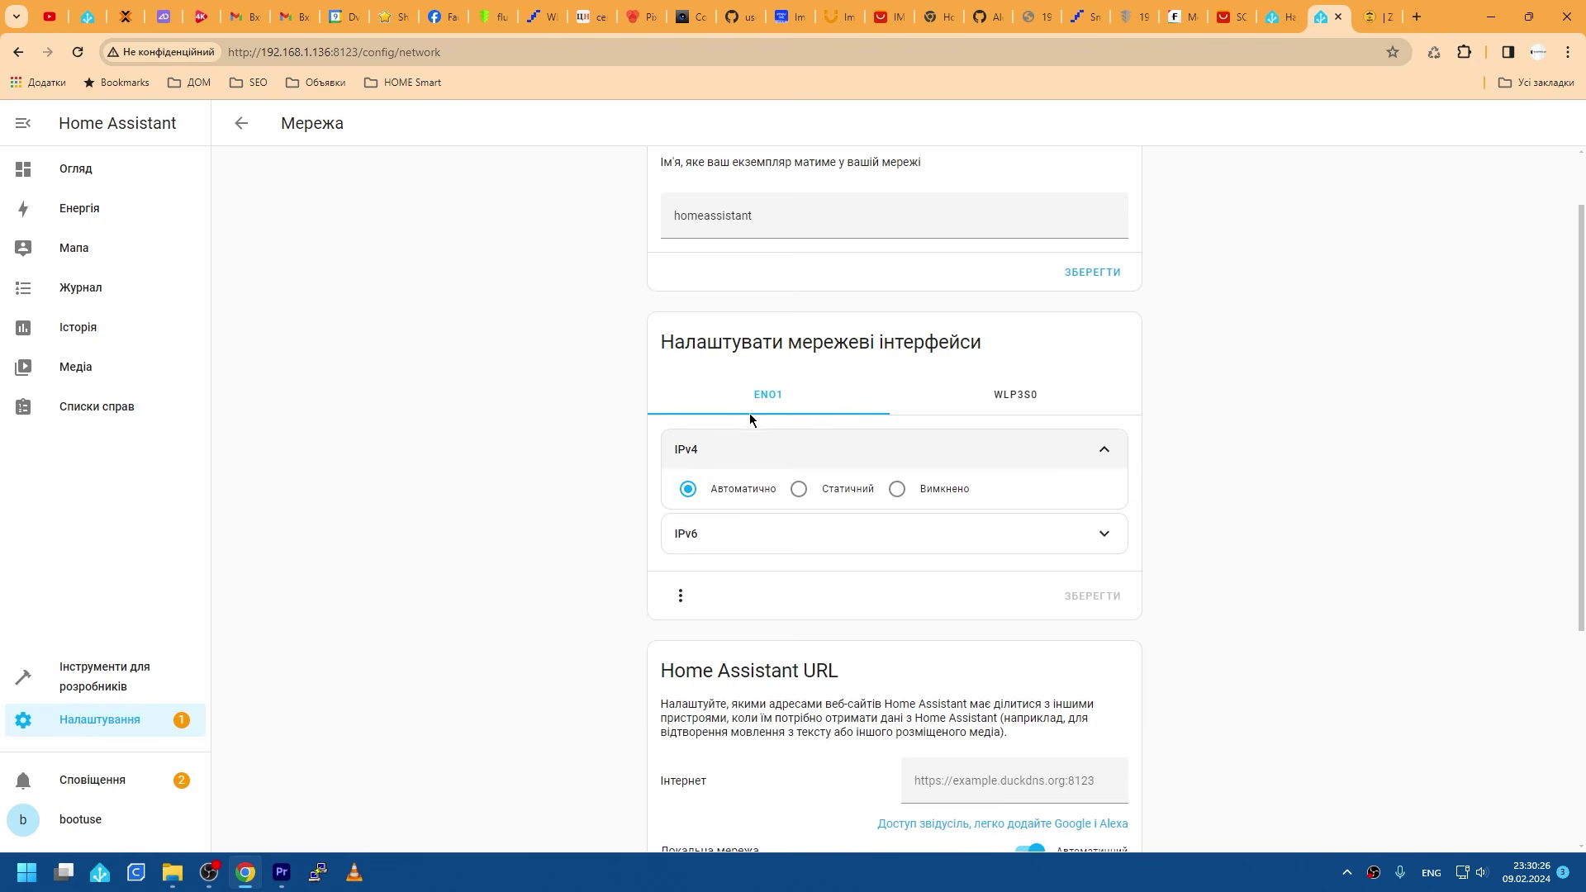
click(984, 404)
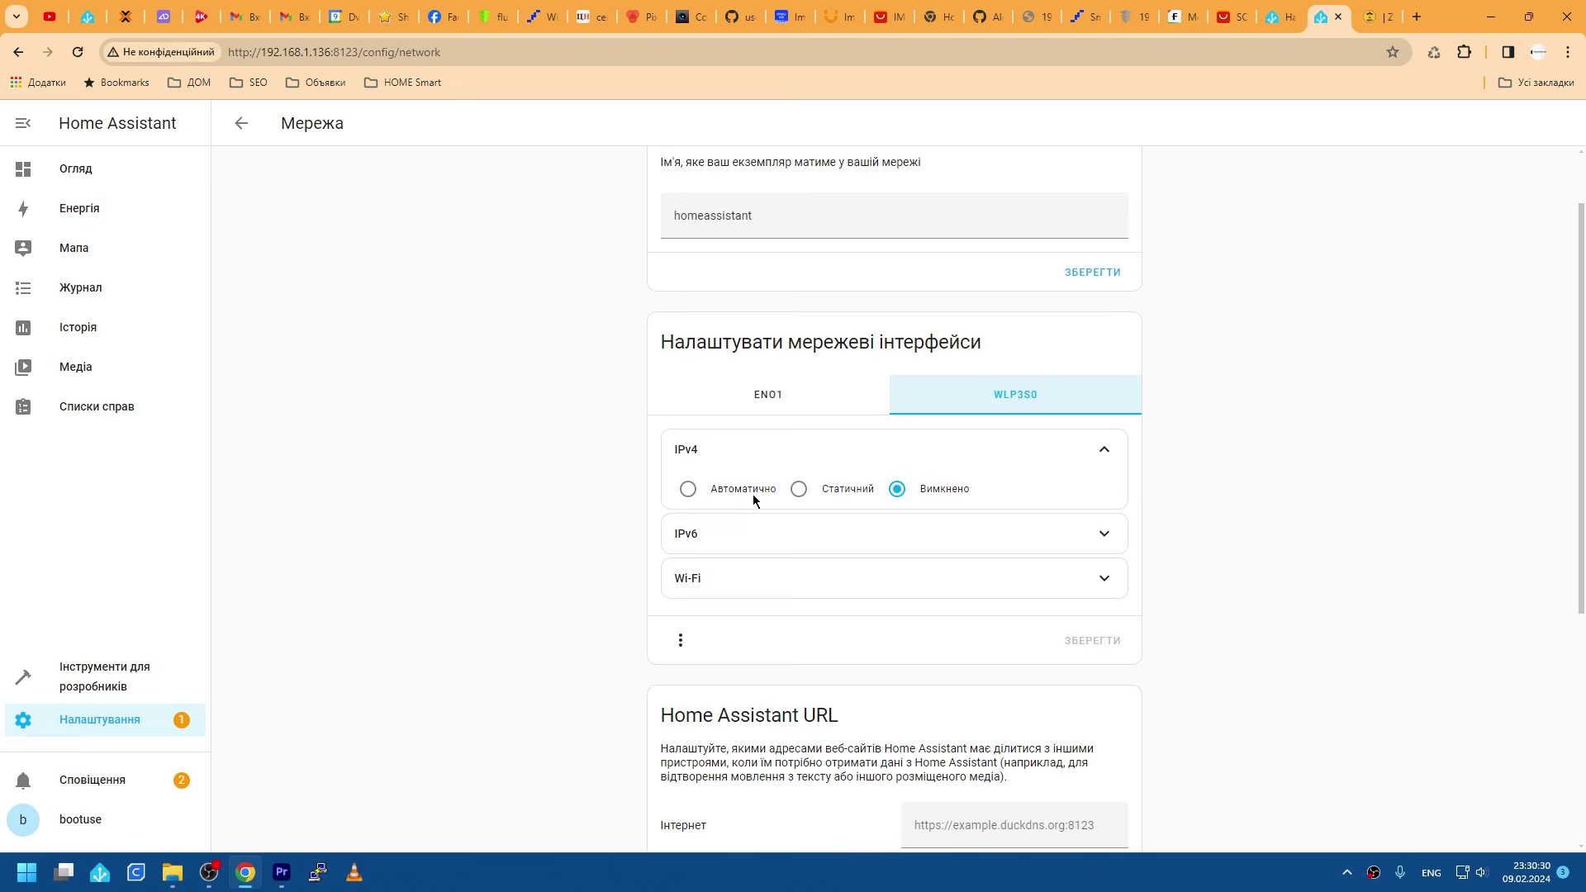
click(803, 570)
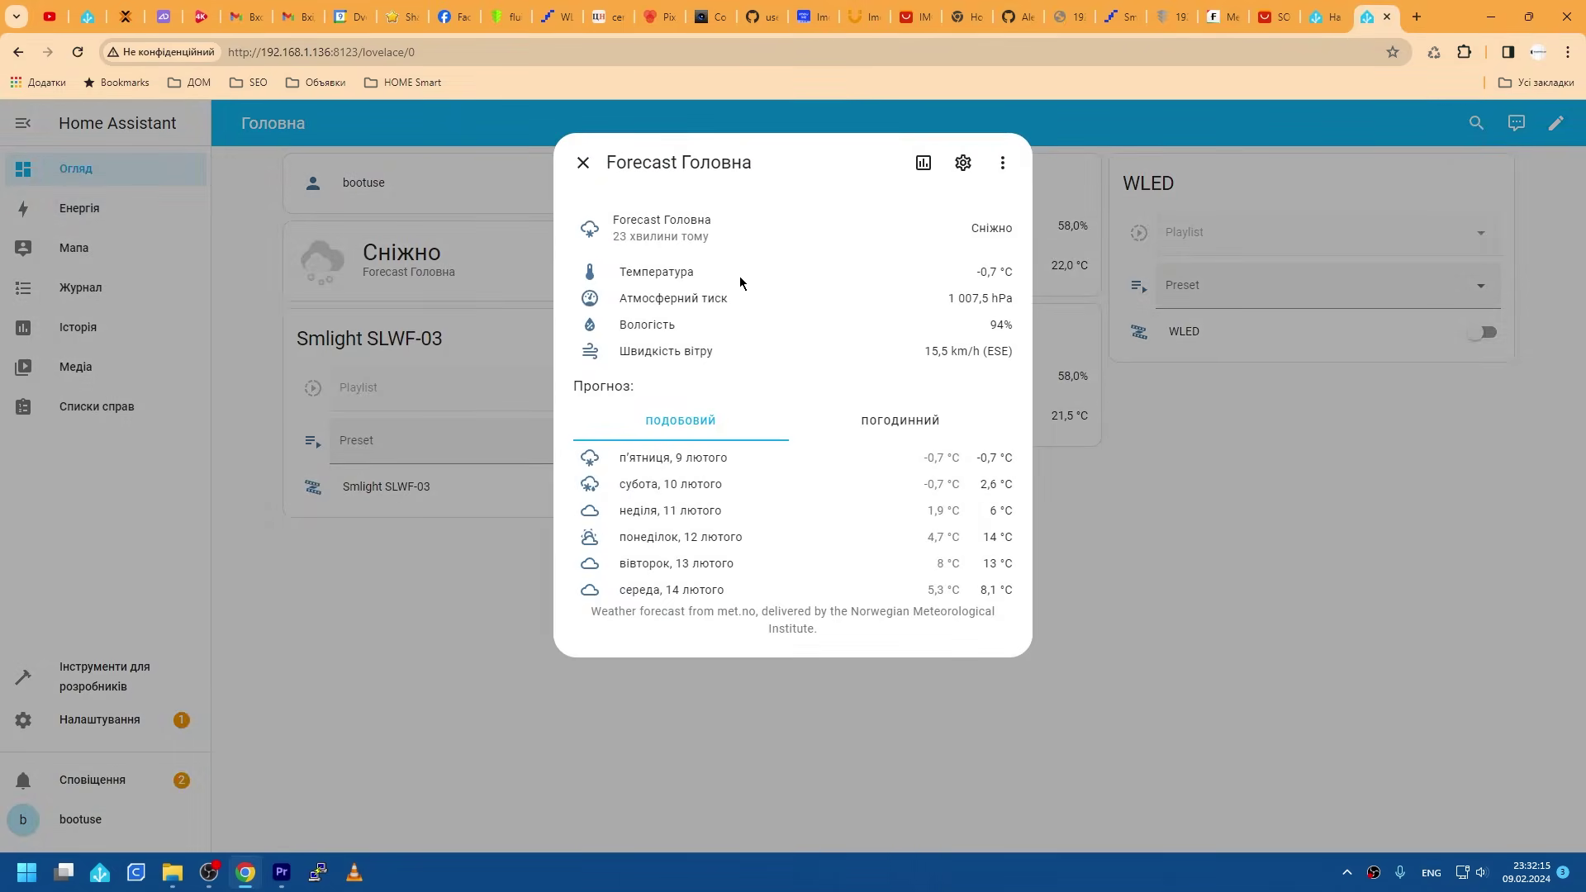
Step: Close the weather forecast details and pick a pink-magenta colour for the Smlight SLWF-03 light from its colour wheel
click(583, 163)
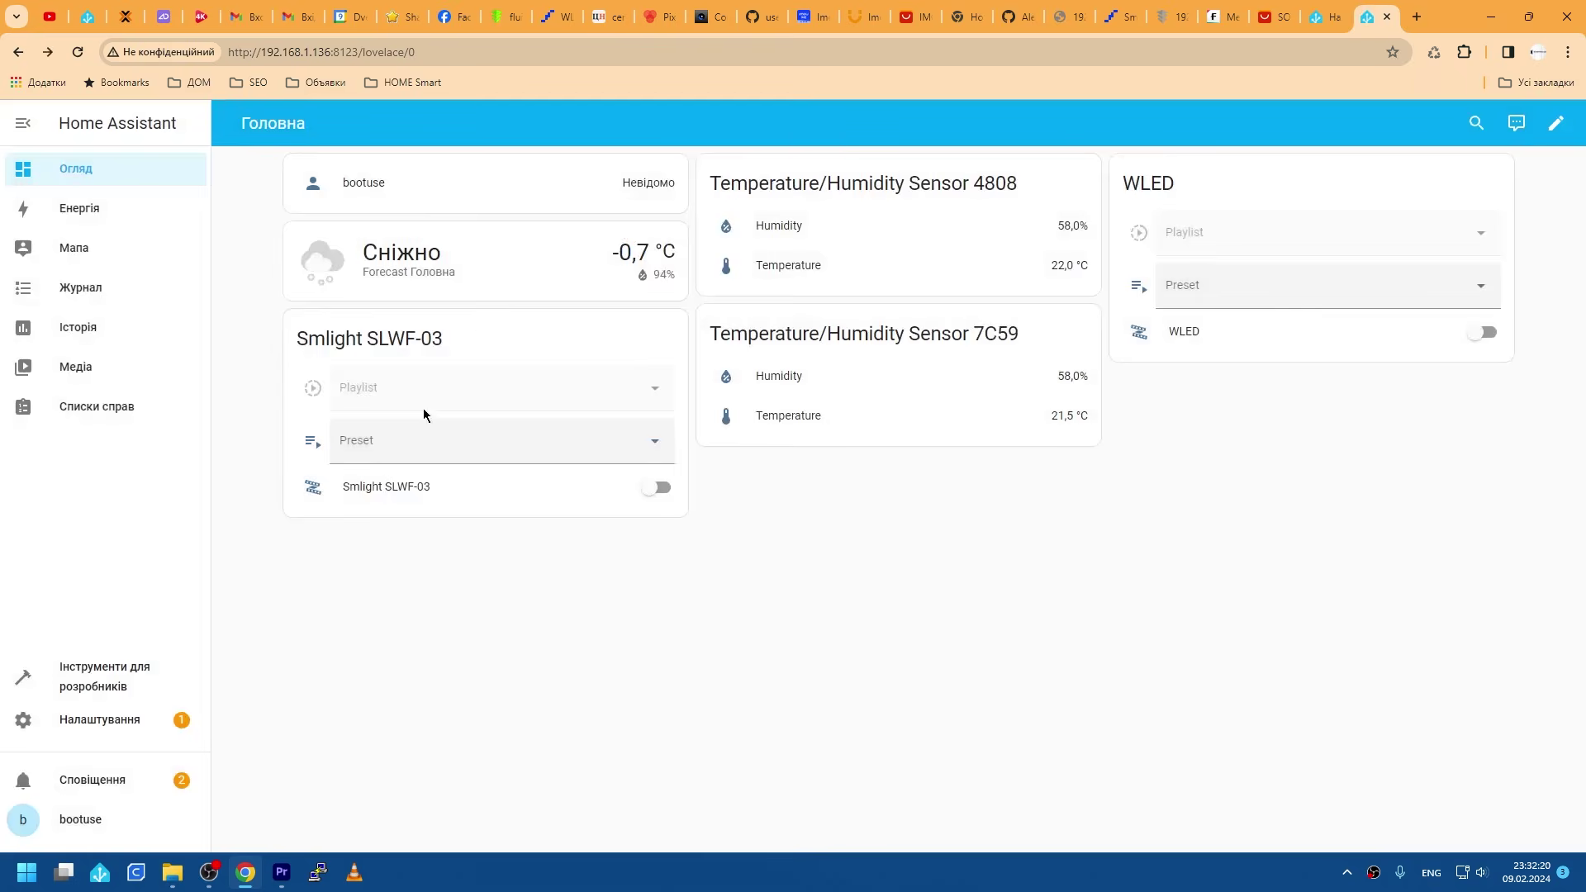
click(354, 494)
click(833, 594)
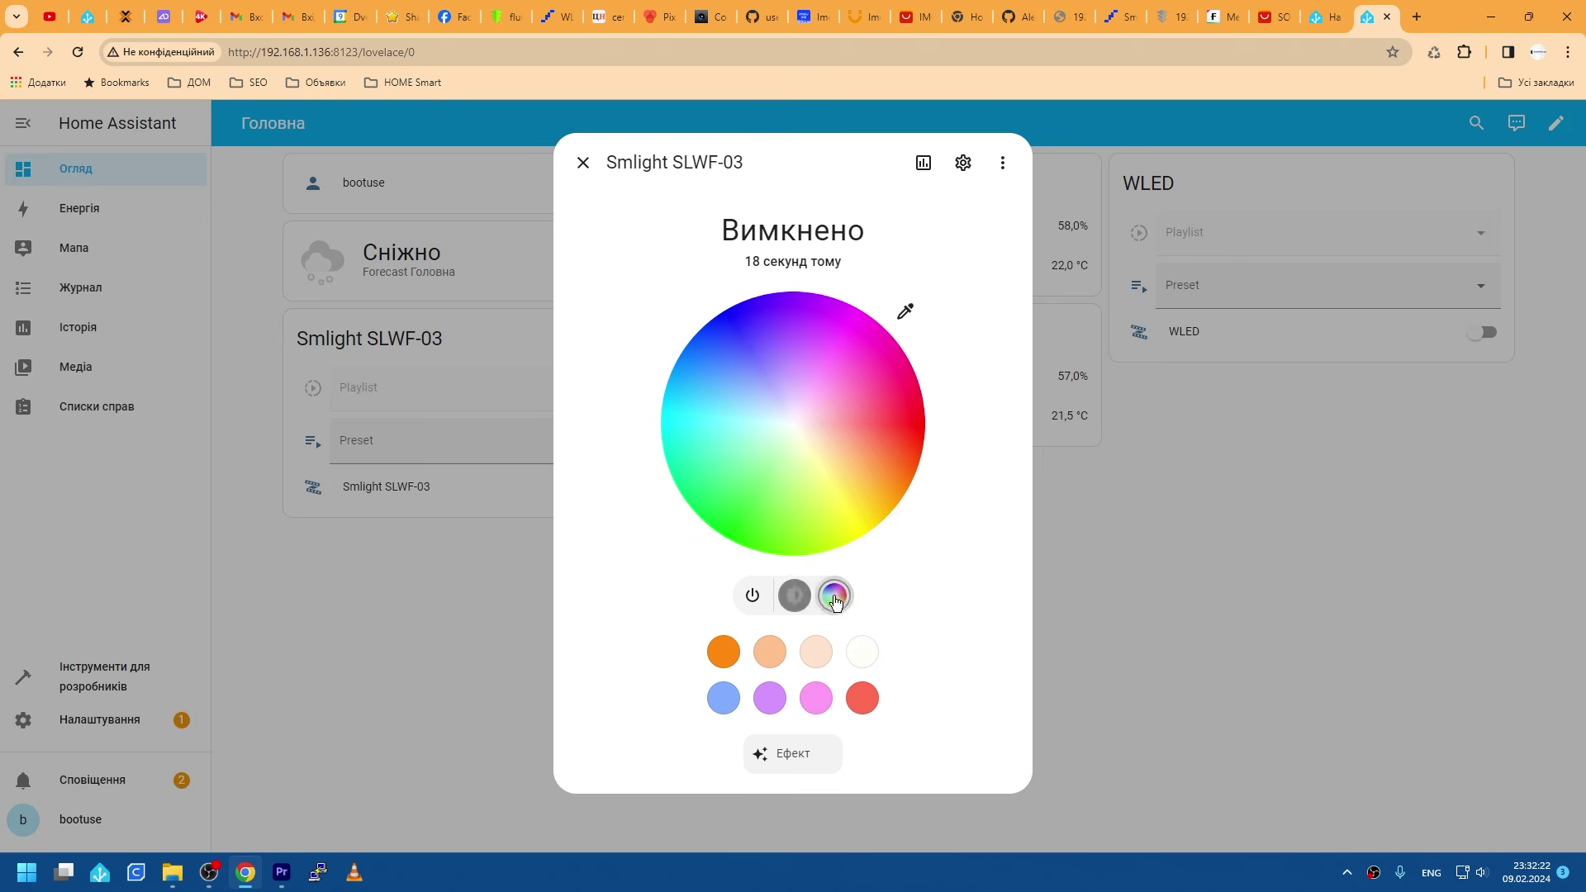
click(855, 331)
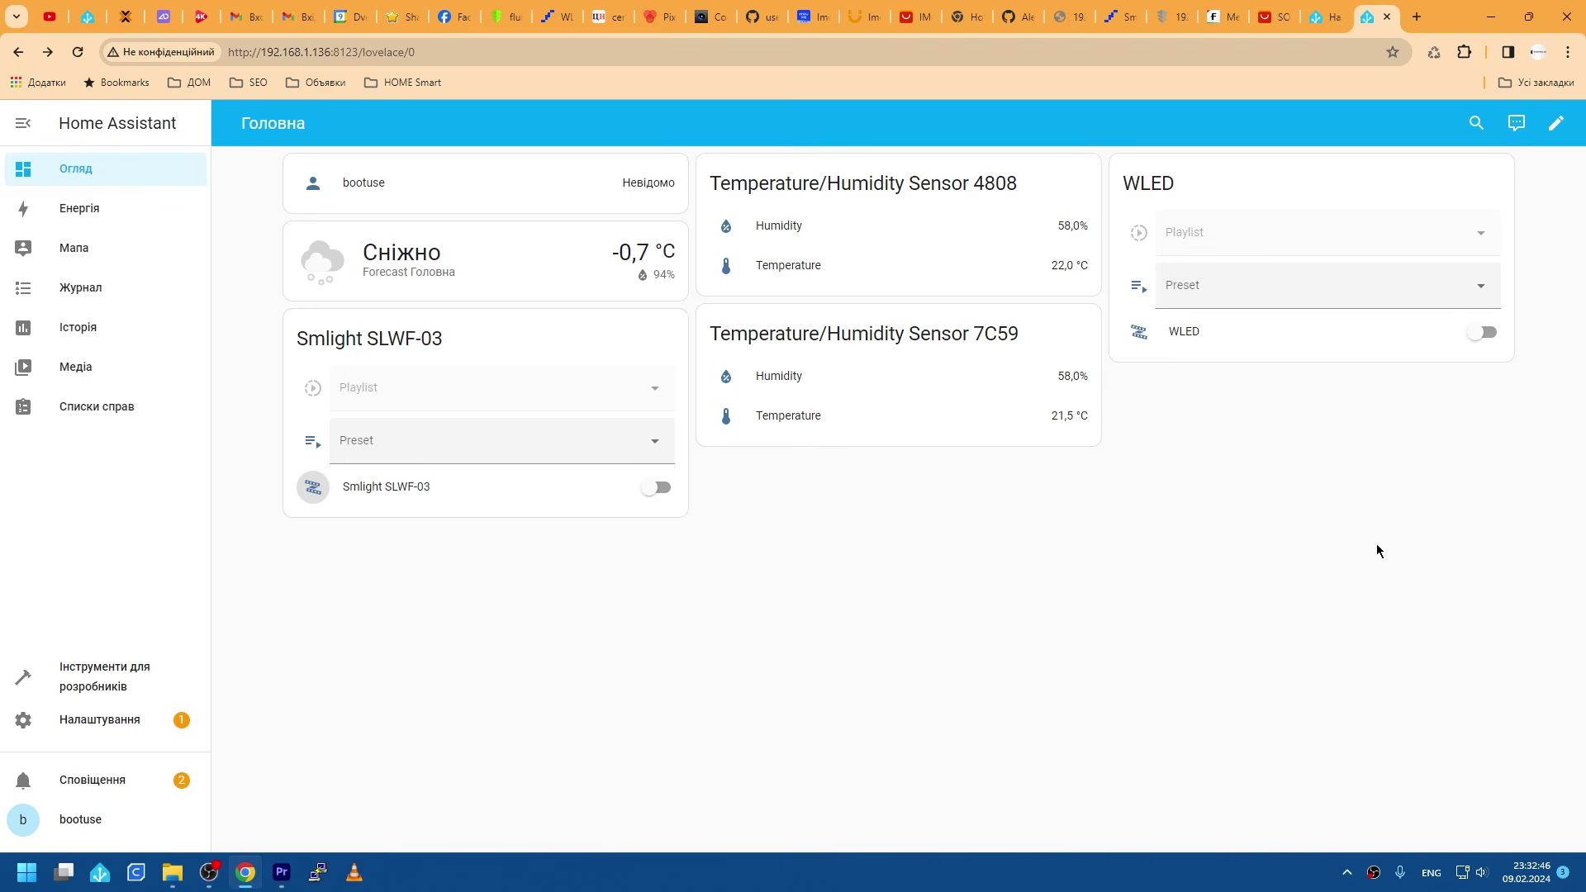